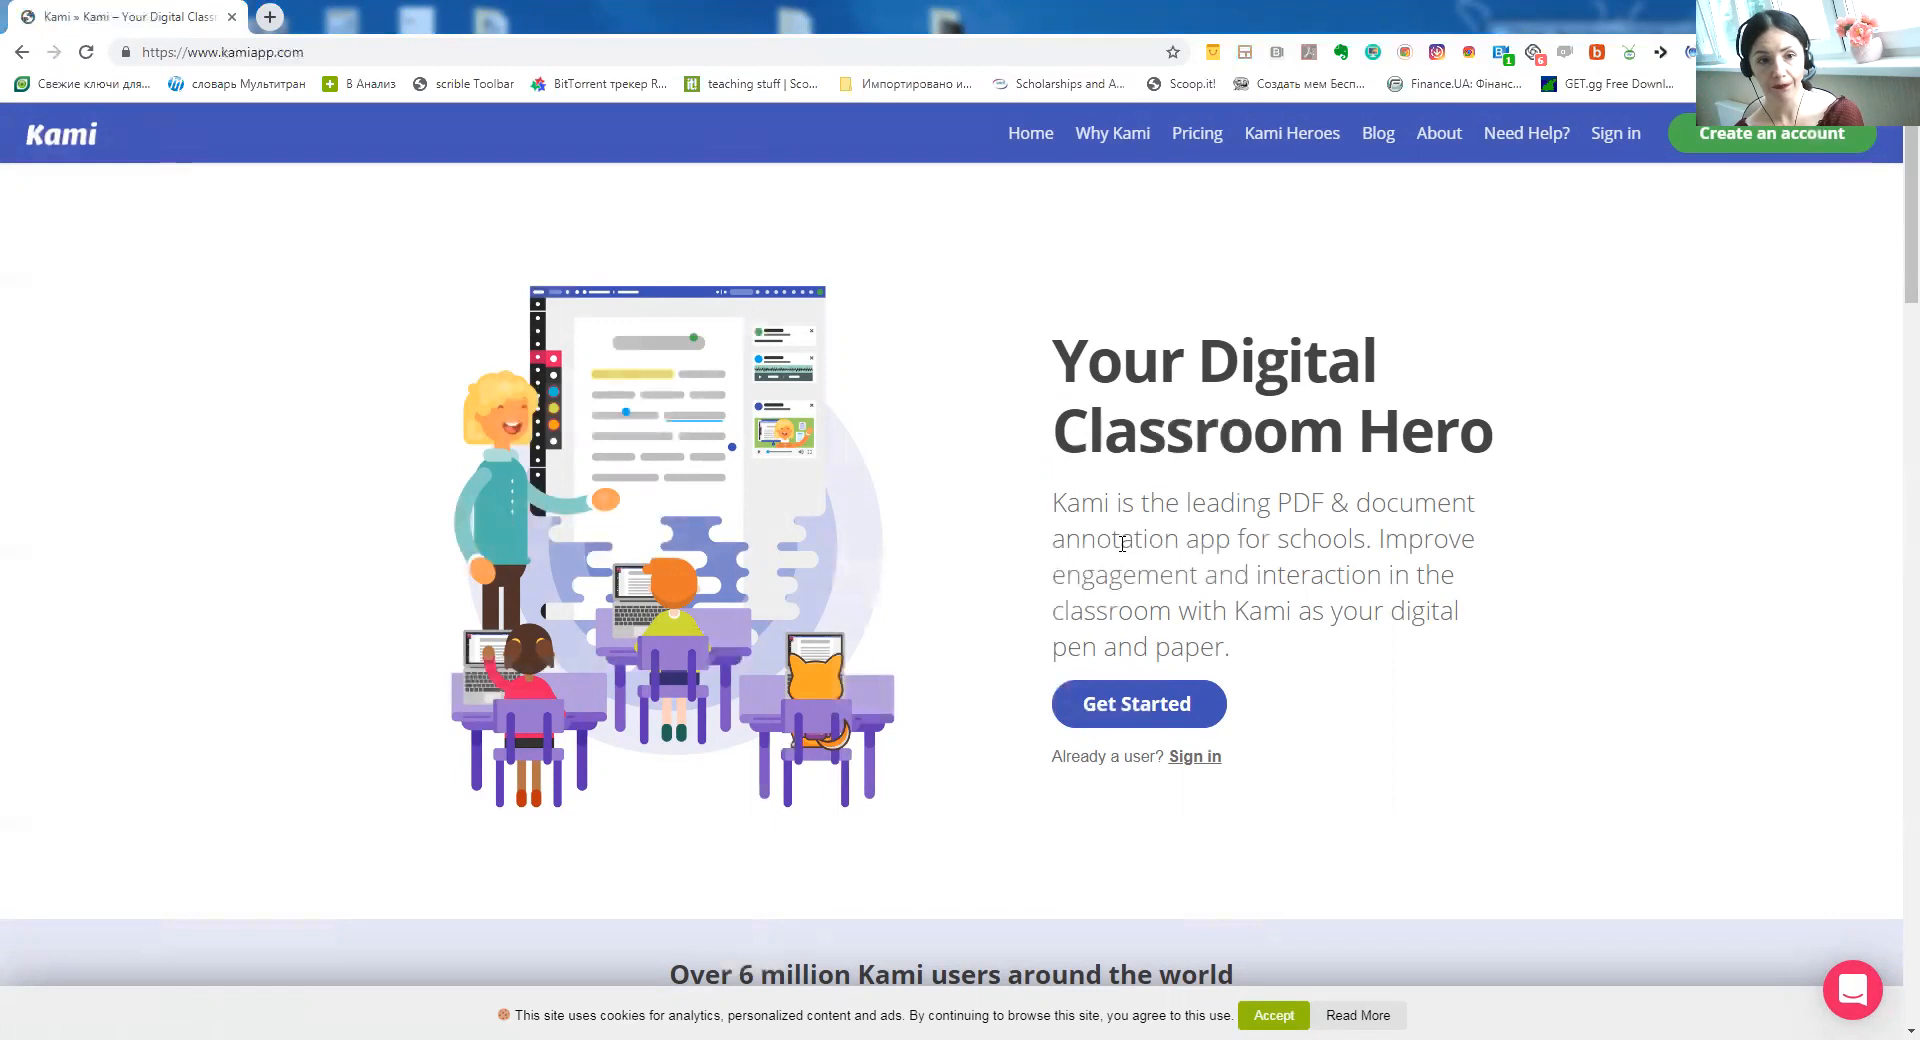
# Scroll the Kami home page, then go to the Education Pricing page with the $99 Teacher Plan
pyautogui.scroll(-8, 1122, 542)
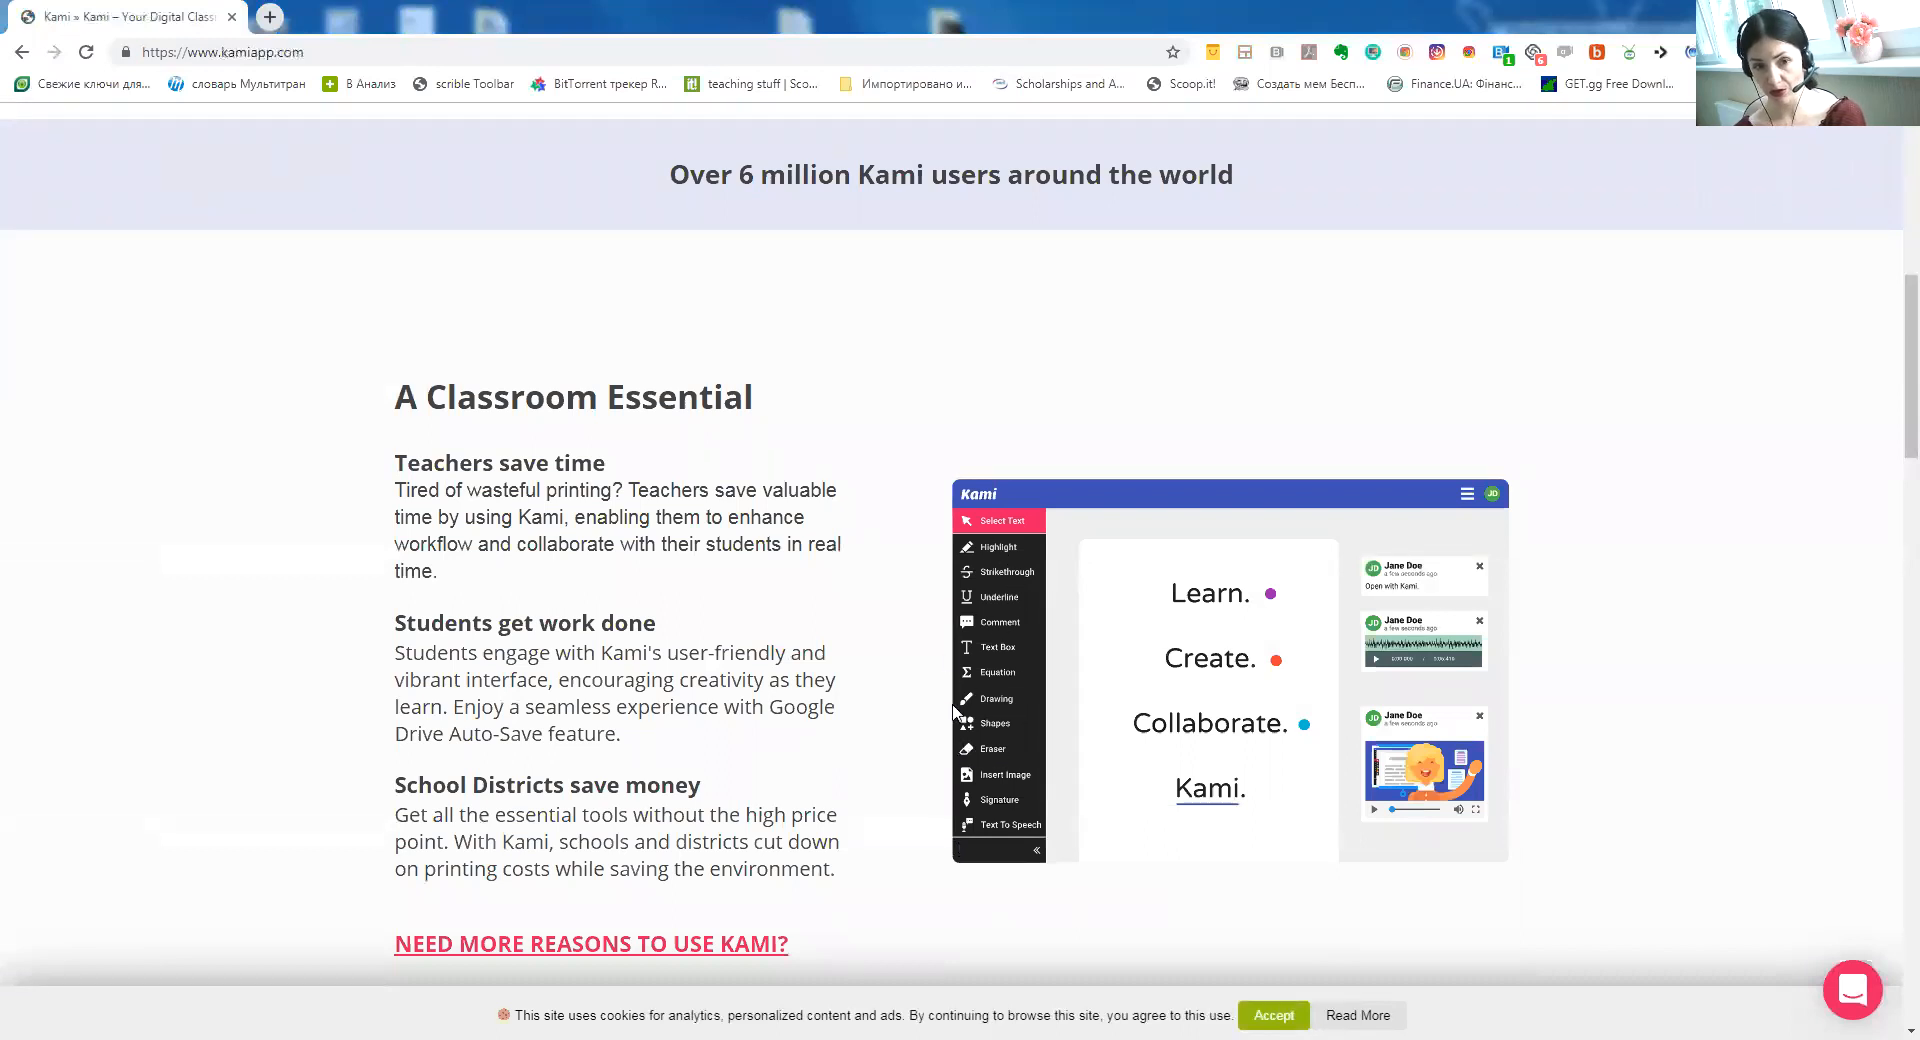
pyautogui.scroll(4, 847, 714)
pyautogui.scroll(4, 848, 714)
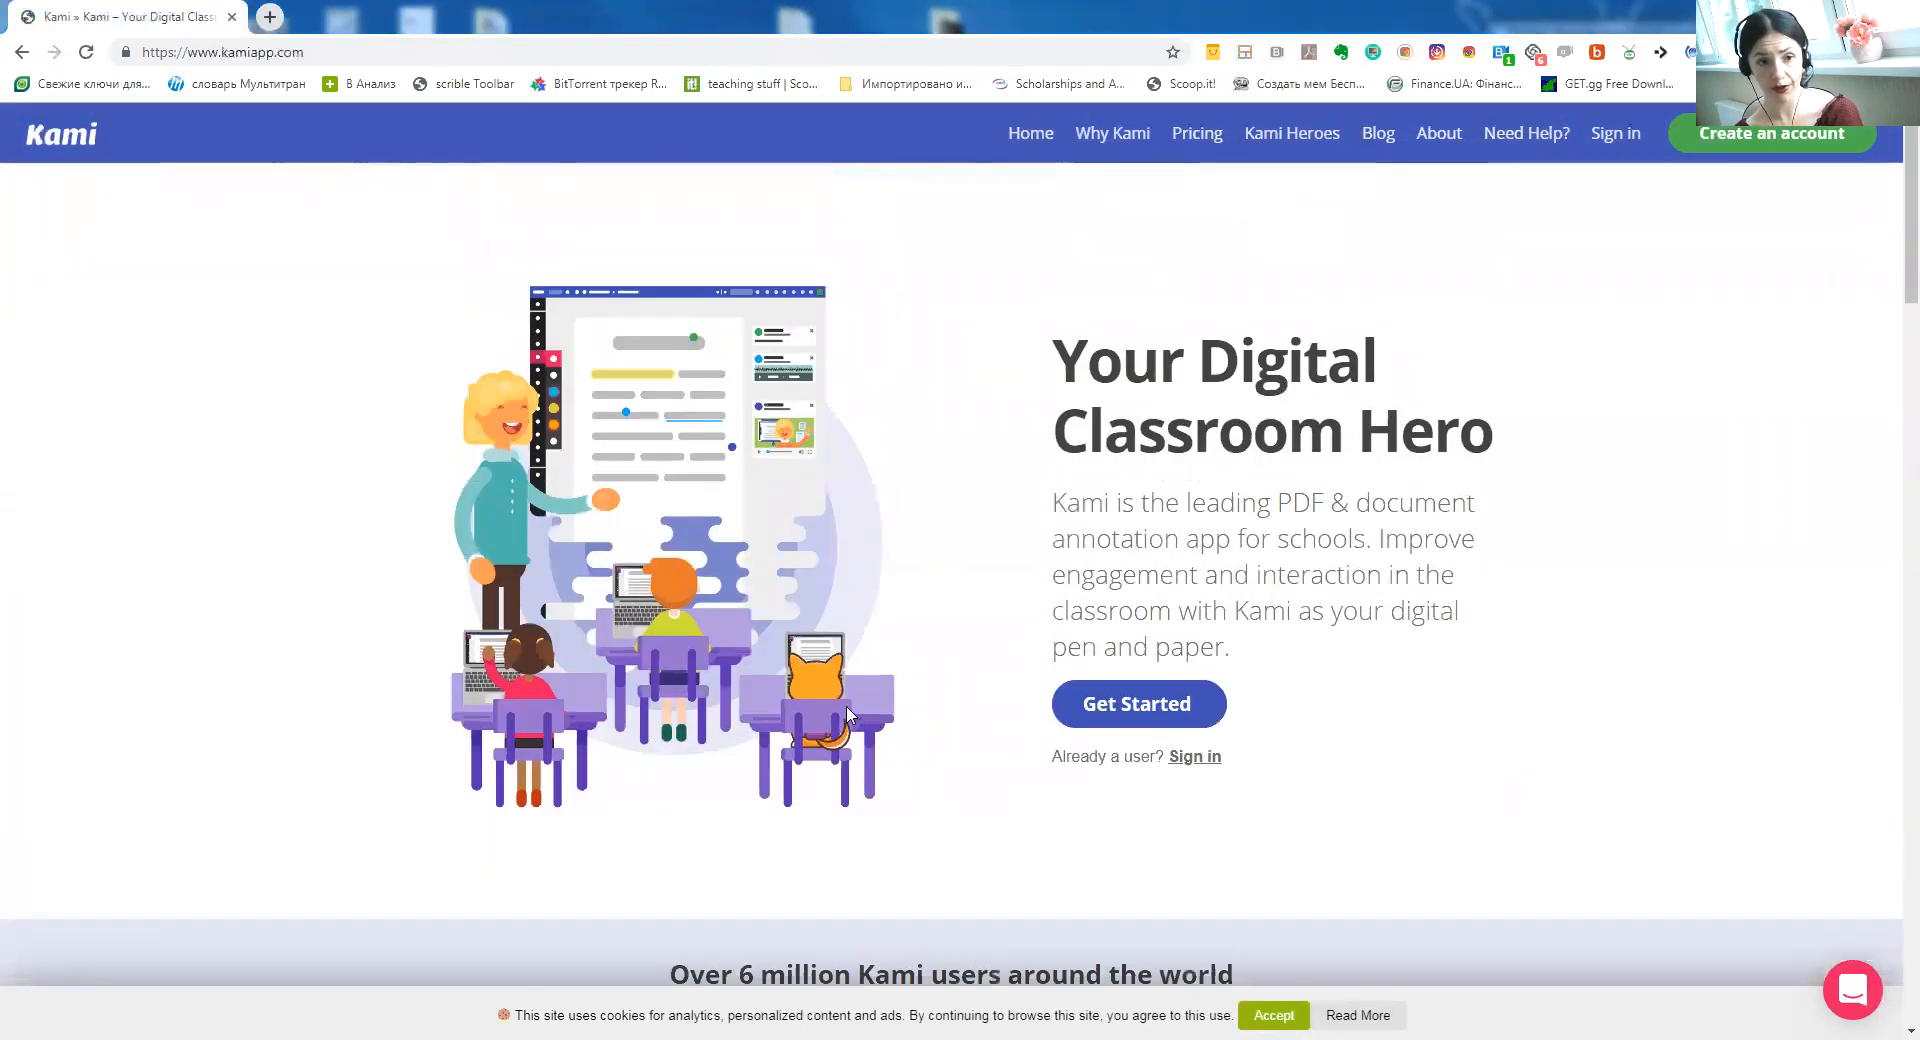
pyautogui.click(1205, 136)
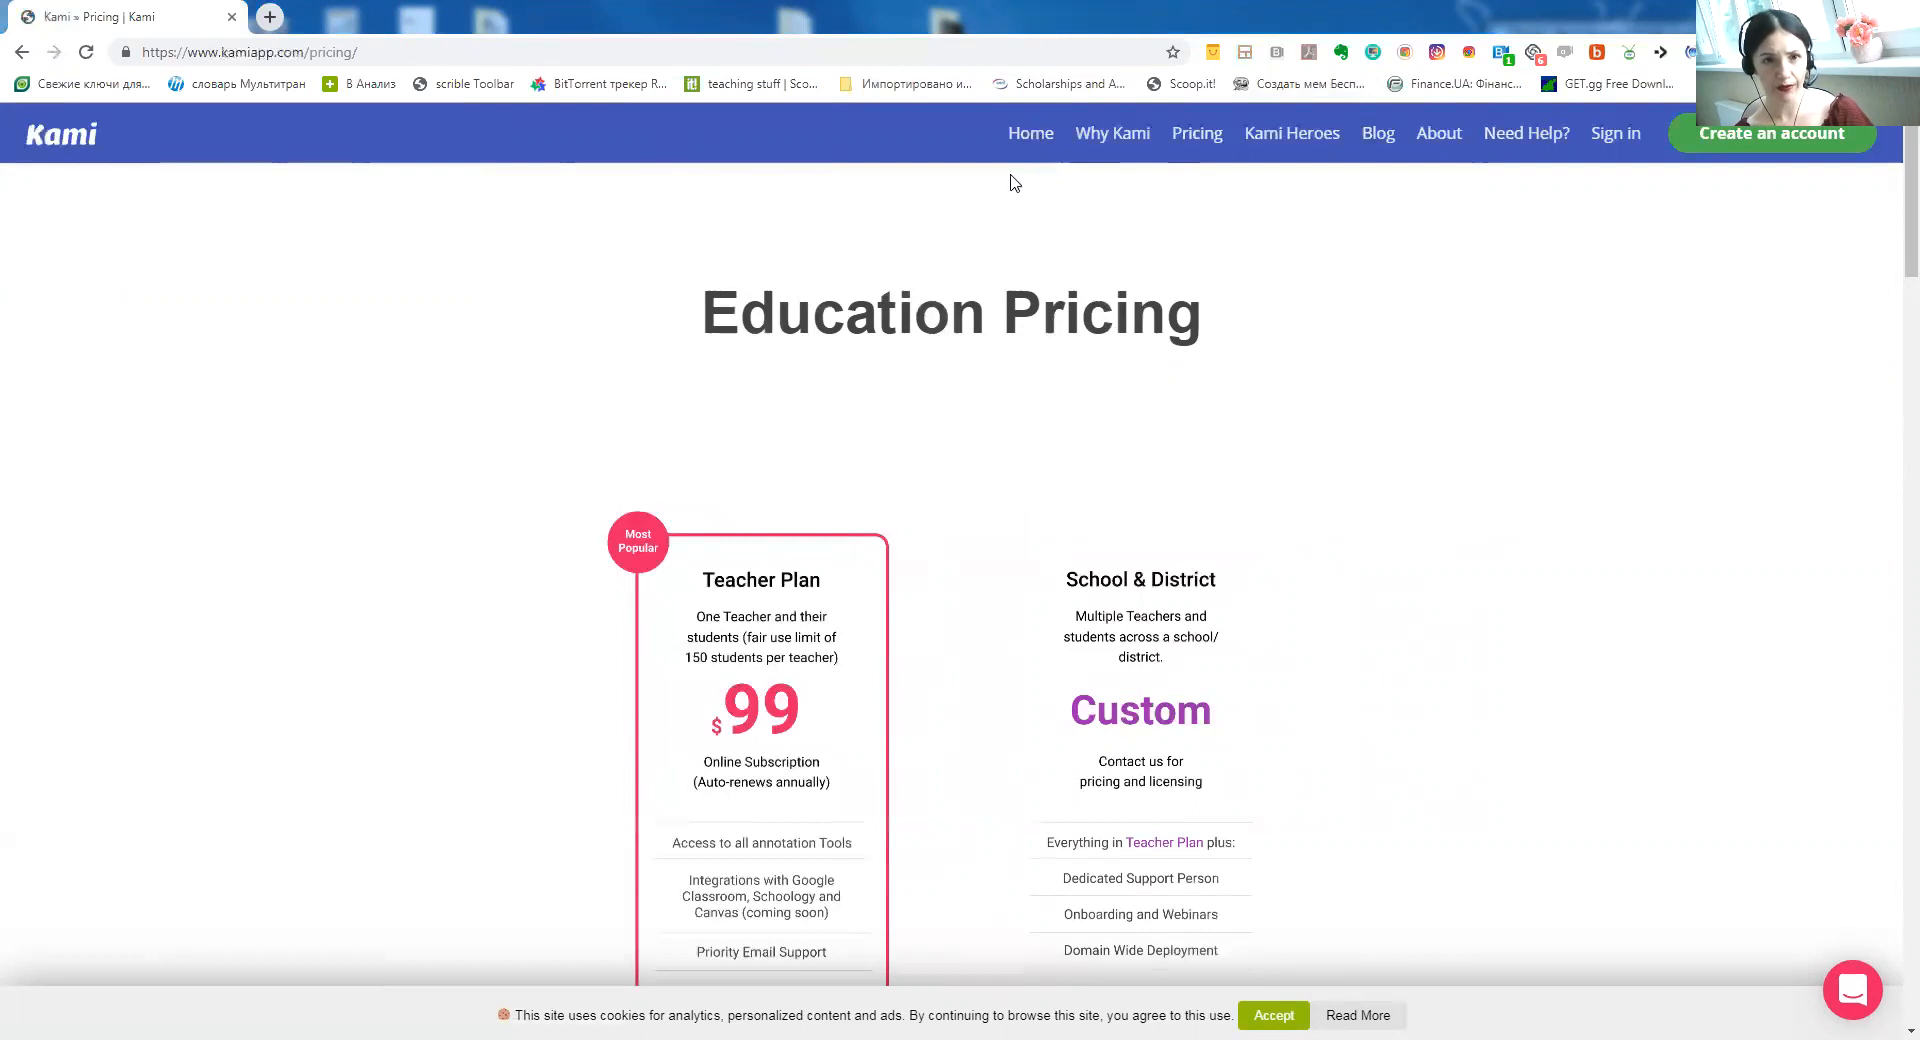
# Go back to the Kami home page with the 'Your Digital Classroom Hero' heading
pyautogui.click(1026, 130)
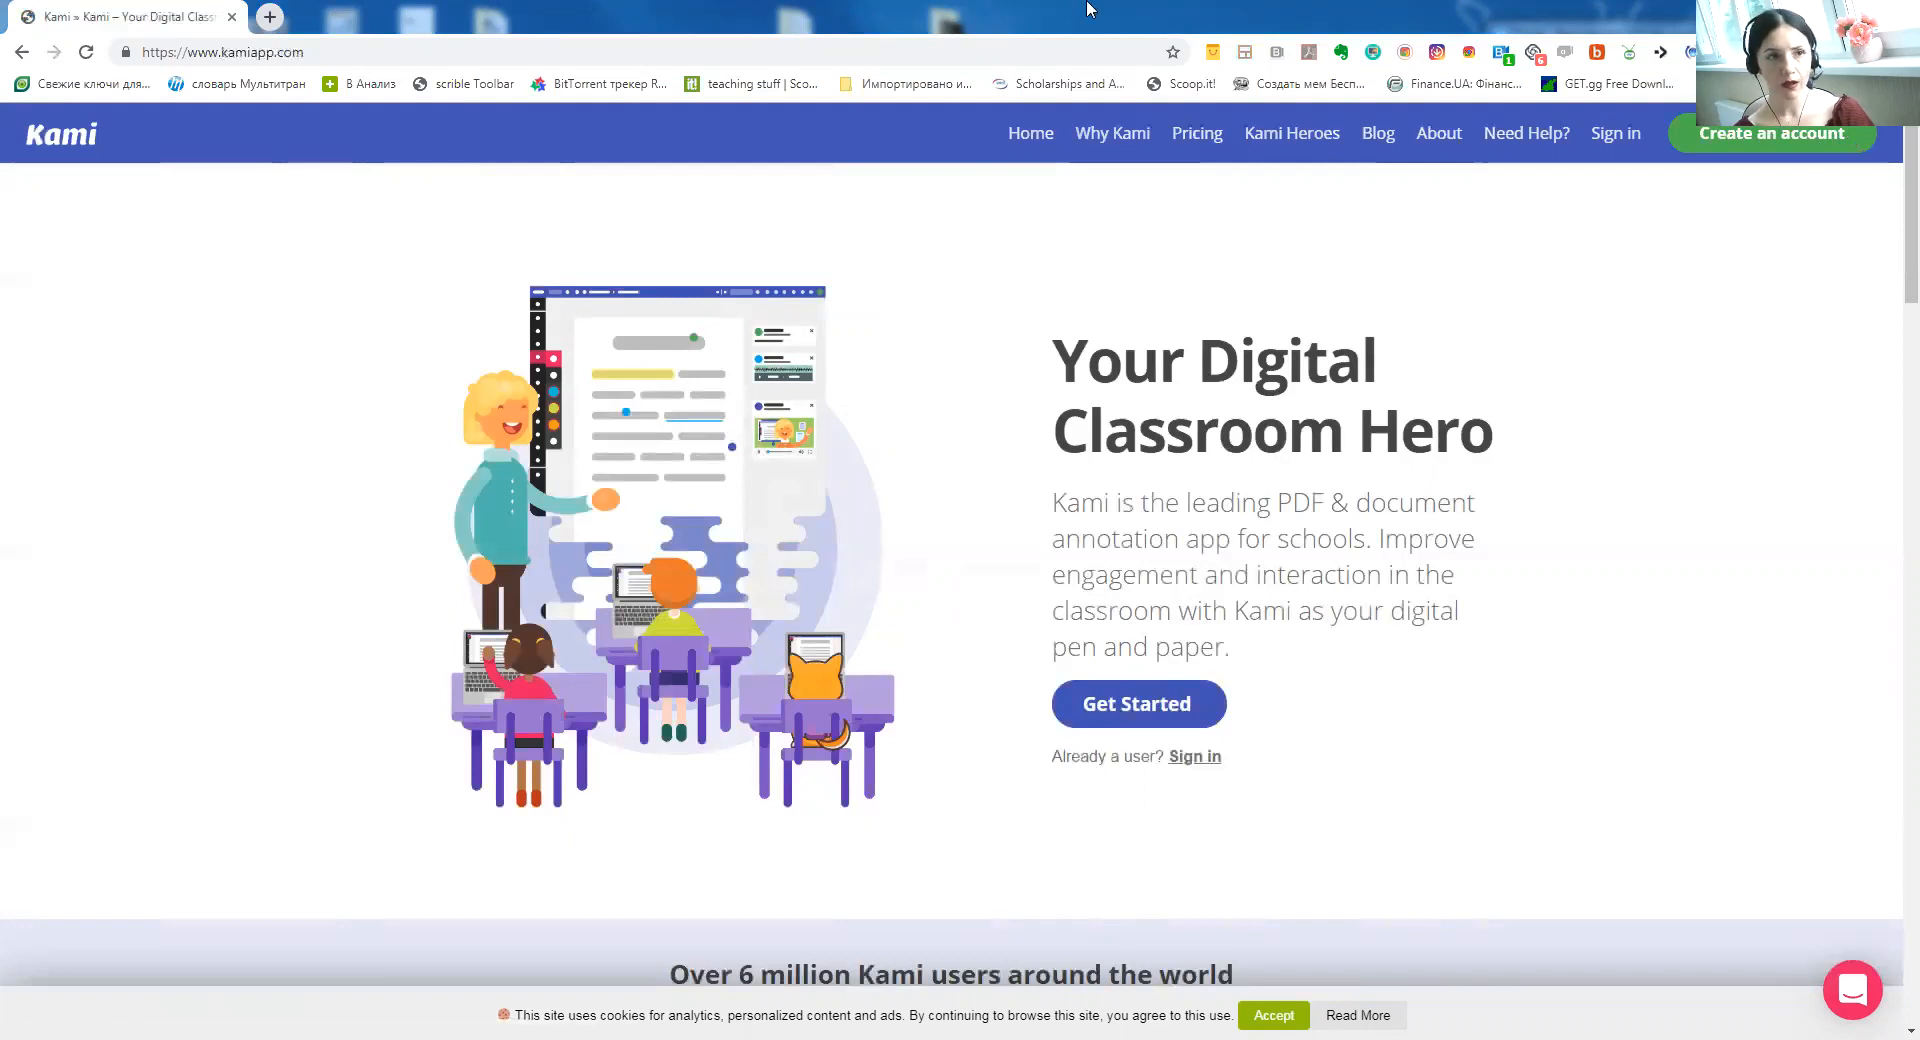
# From a new tab, create a New Blank Page document, blank.pdf, in the Kami viewer
pyautogui.click(268, 19)
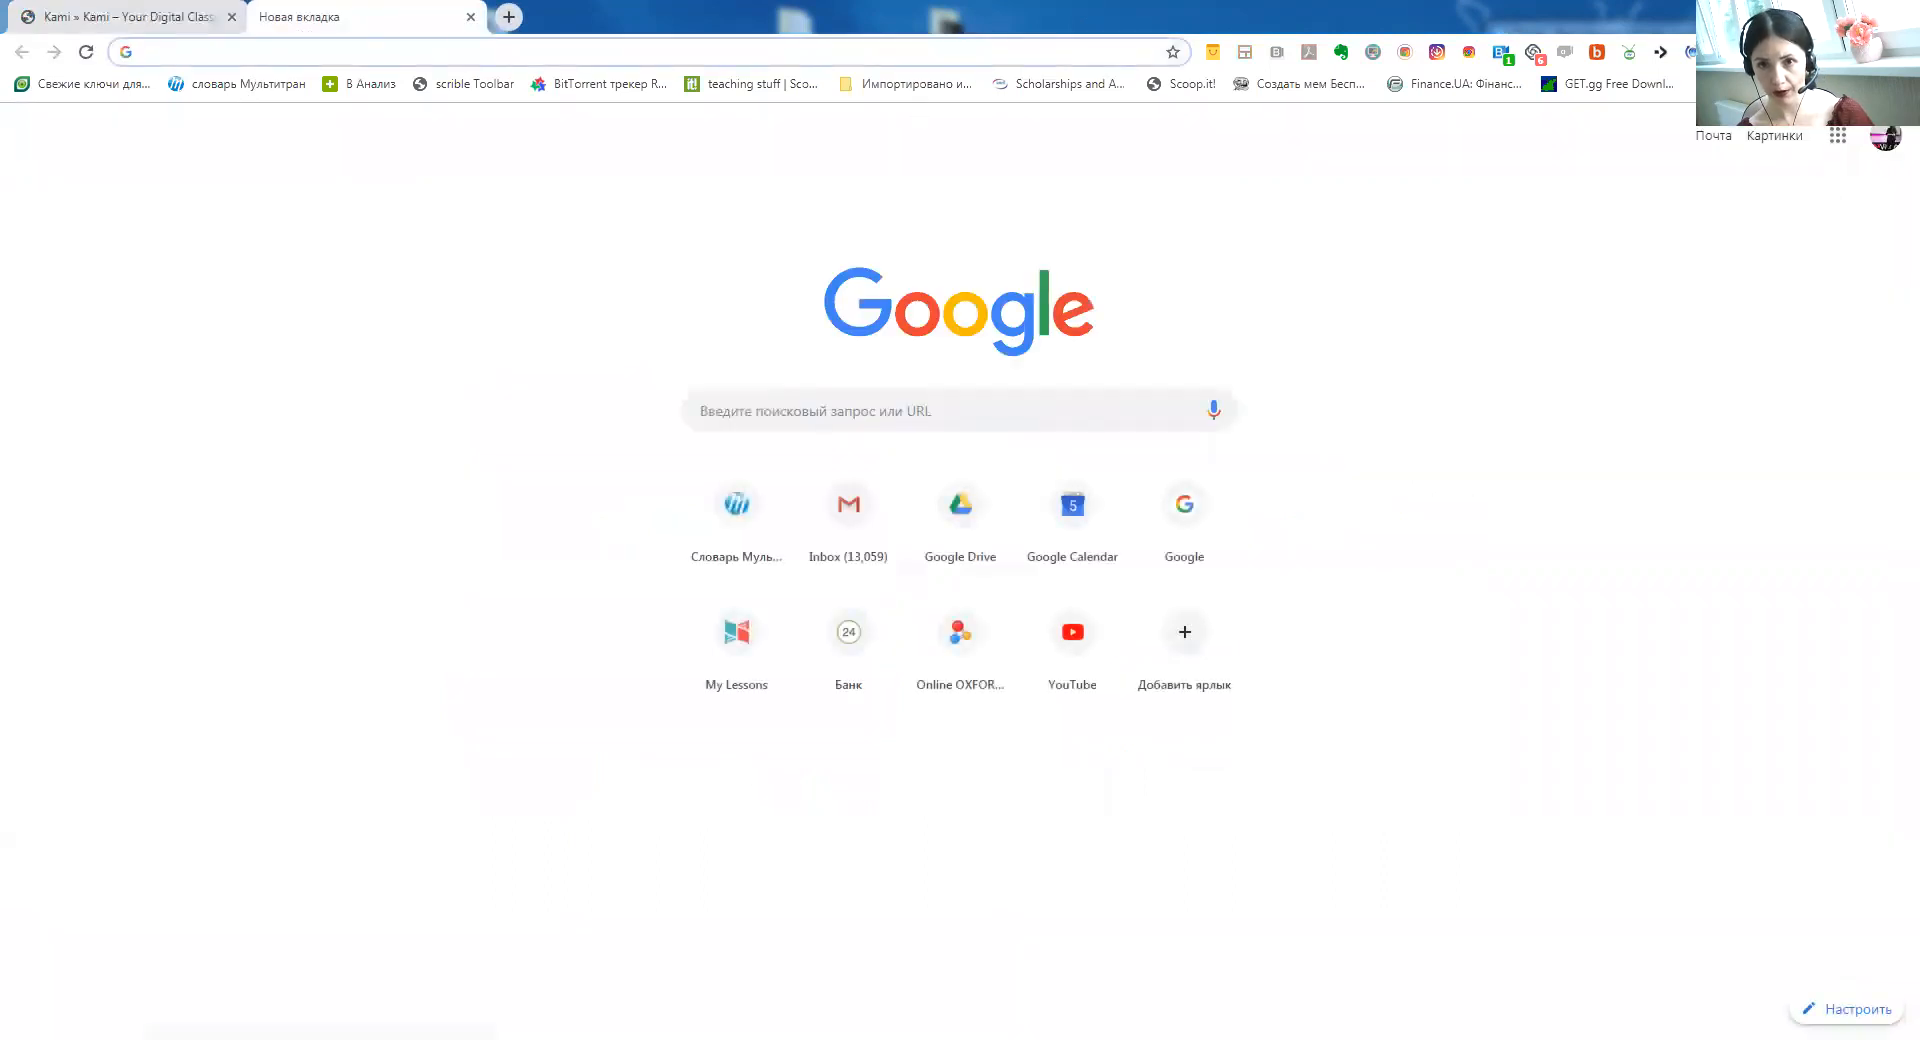
pyautogui.click(1699, 52)
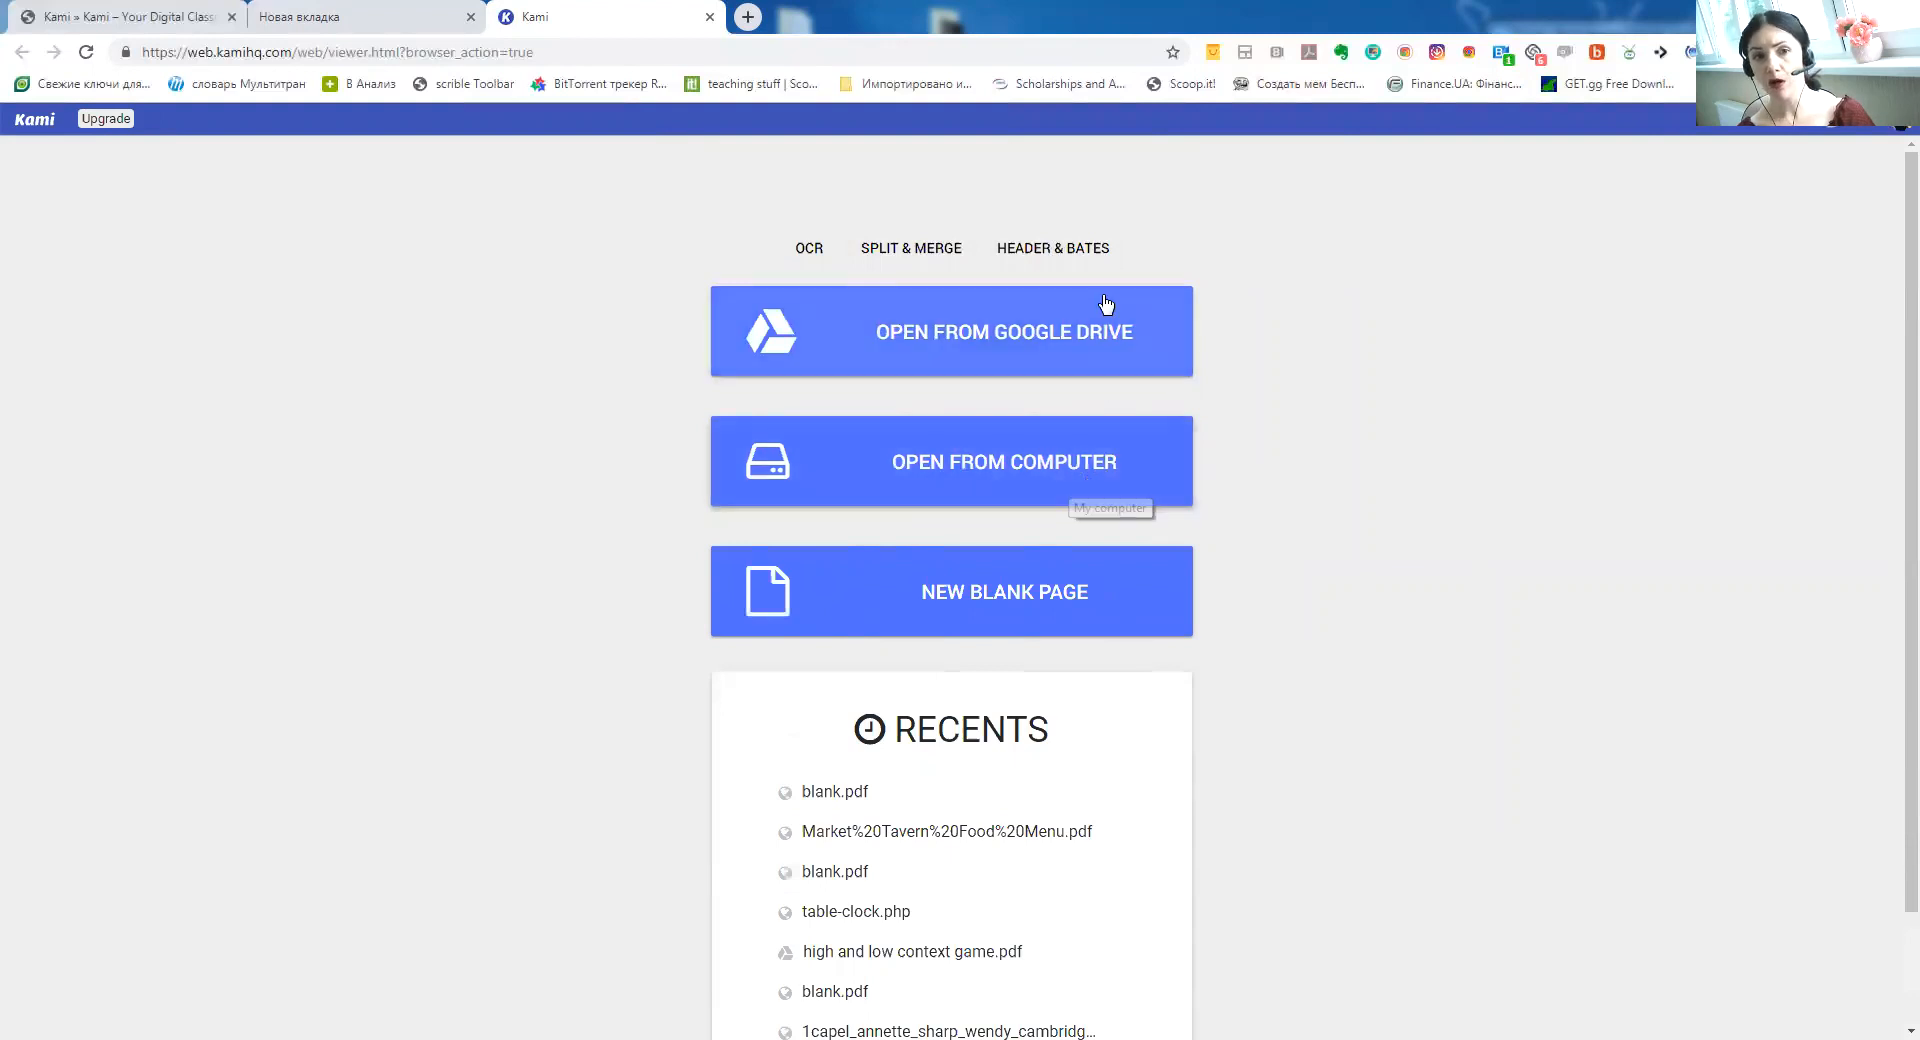
pyautogui.click(1047, 592)
pyautogui.click(979, 710)
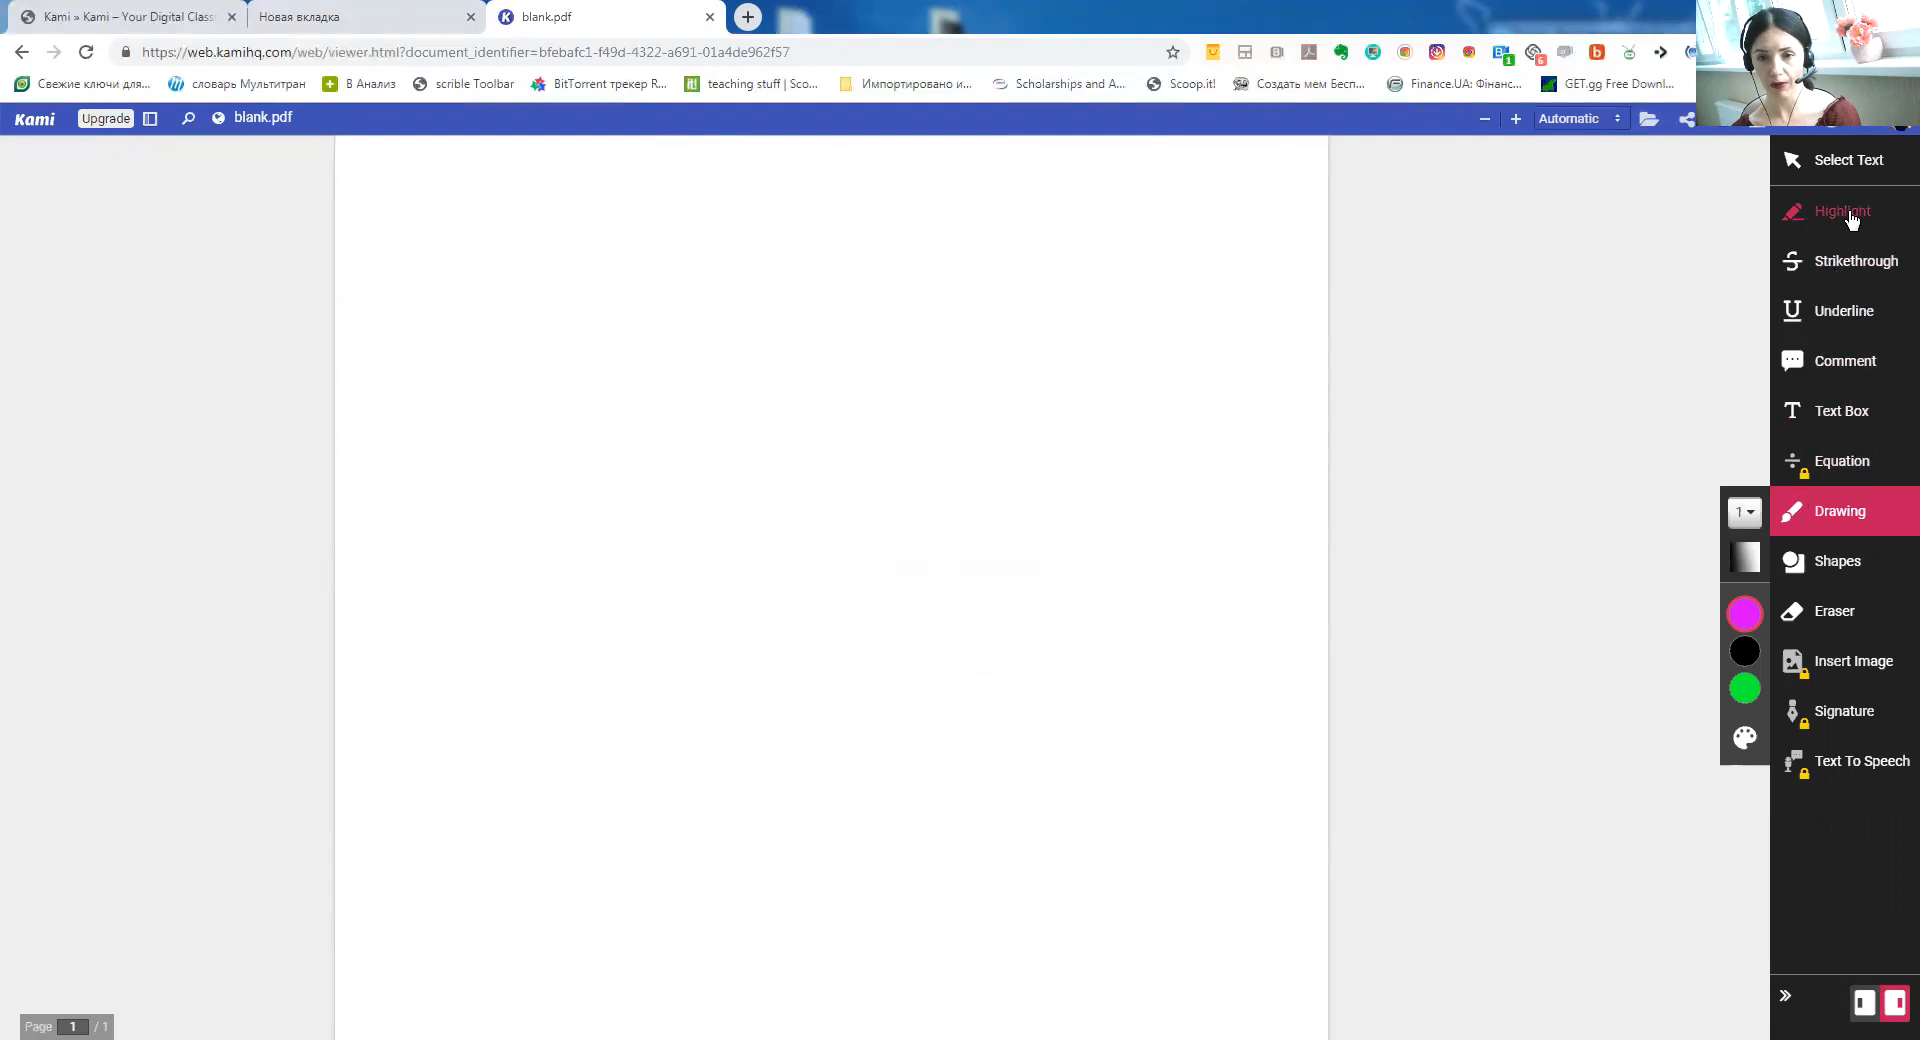
# Add a 'Present Perfect' text box, fixing the typo, and centre it near the page top
pyautogui.click(1841, 413)
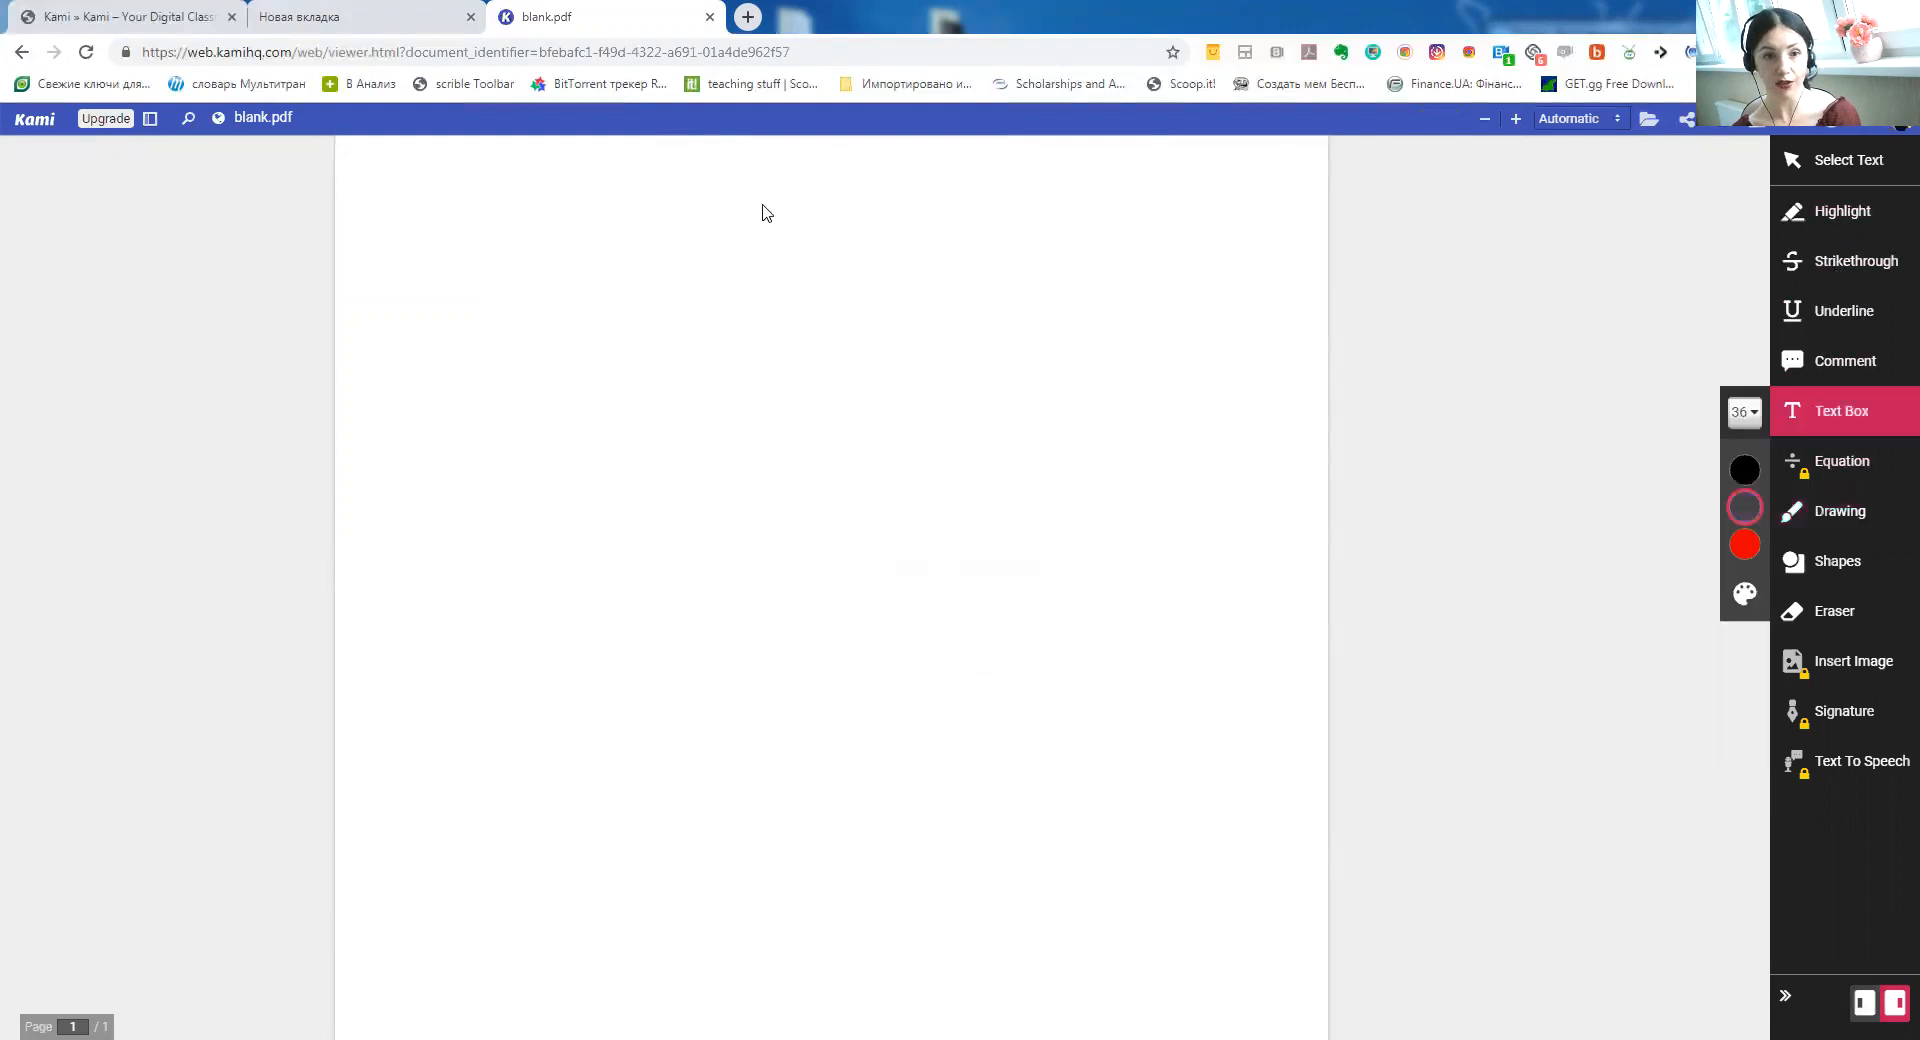
pyautogui.click(930, 298)
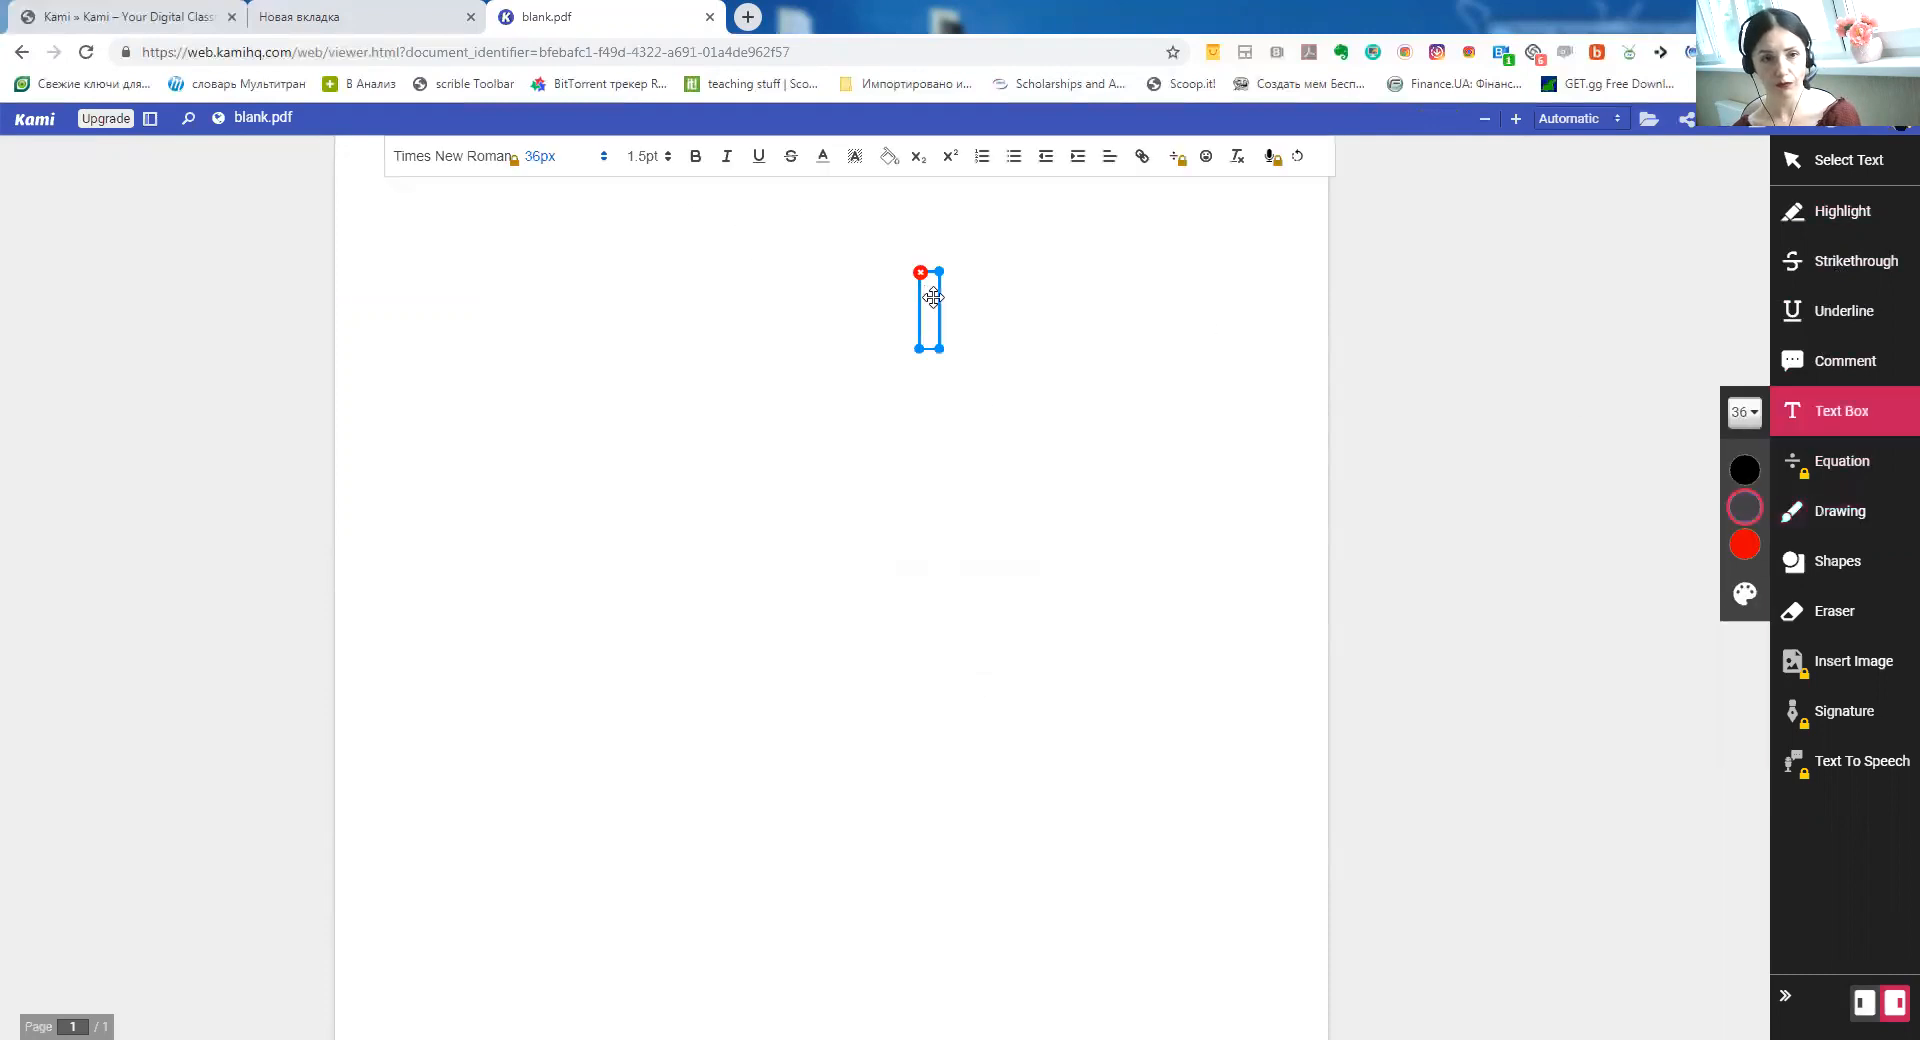
pyautogui.write('P')
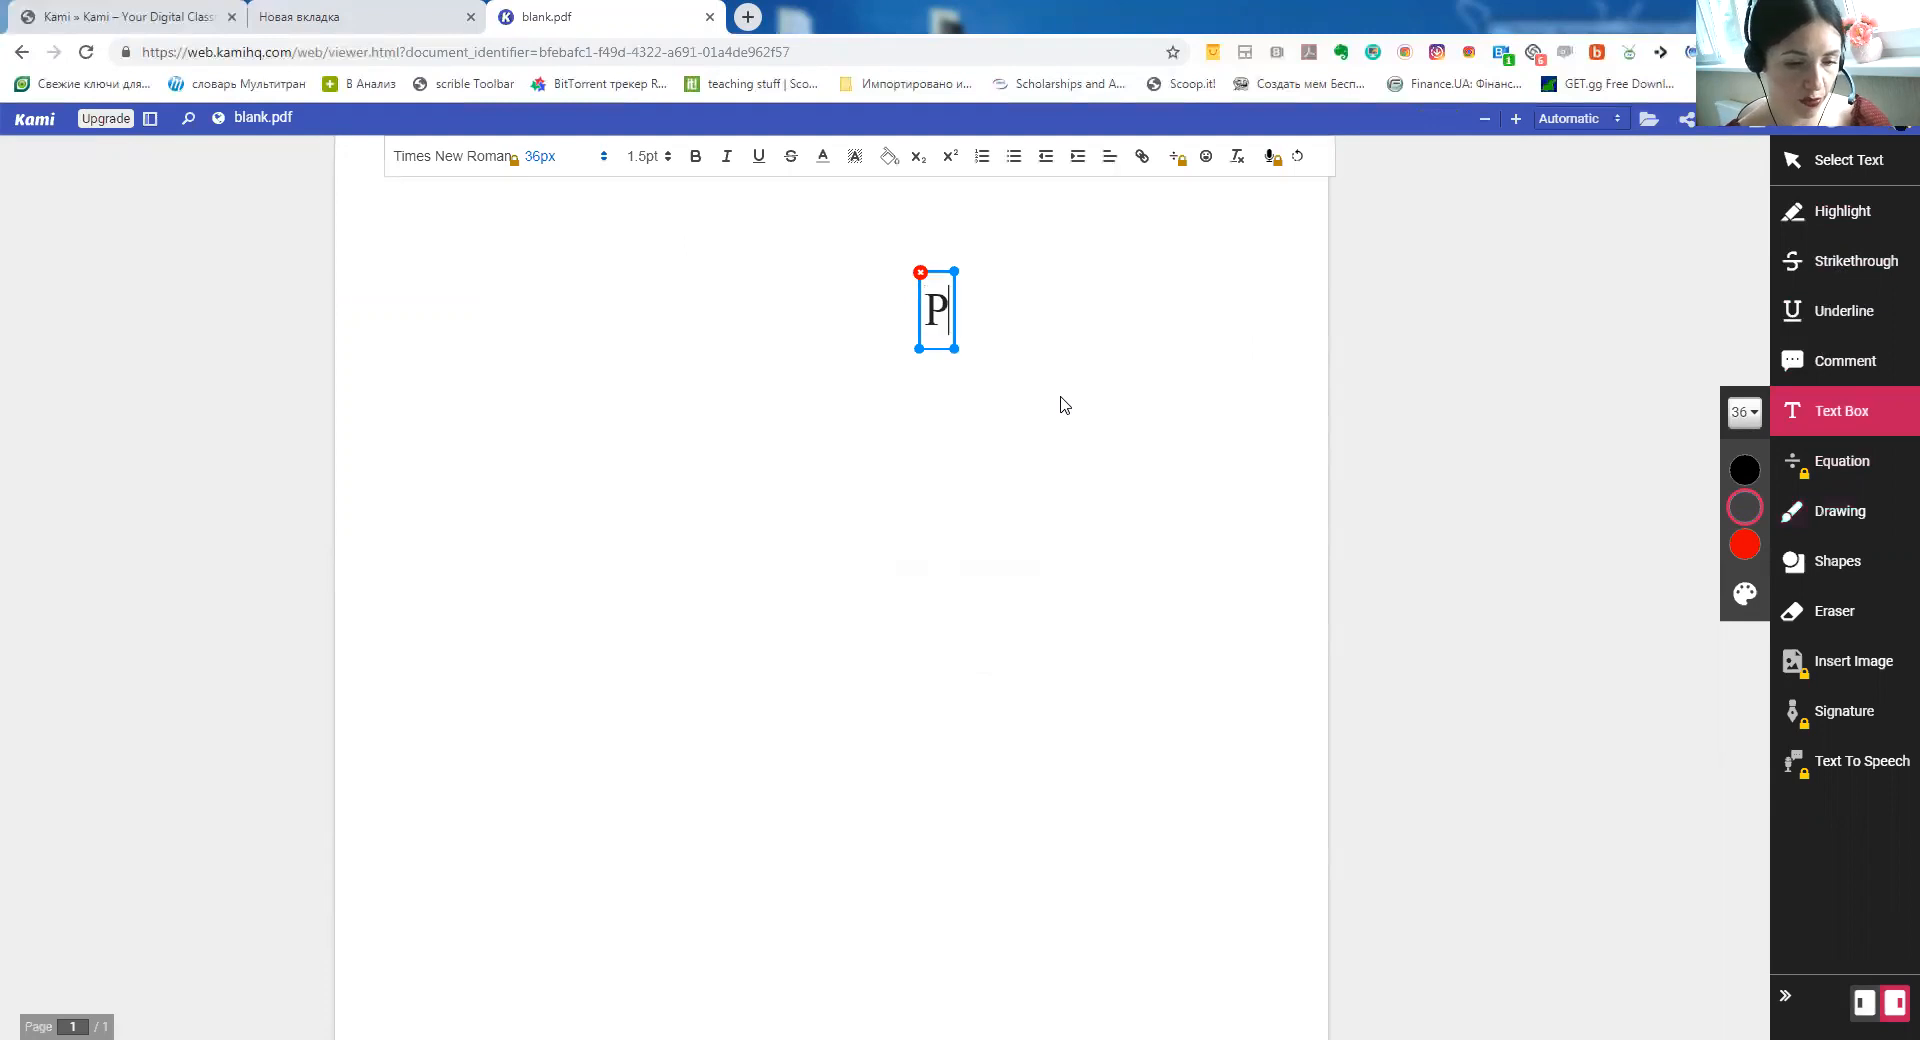
pyautogui.write('resent Perfecrt')
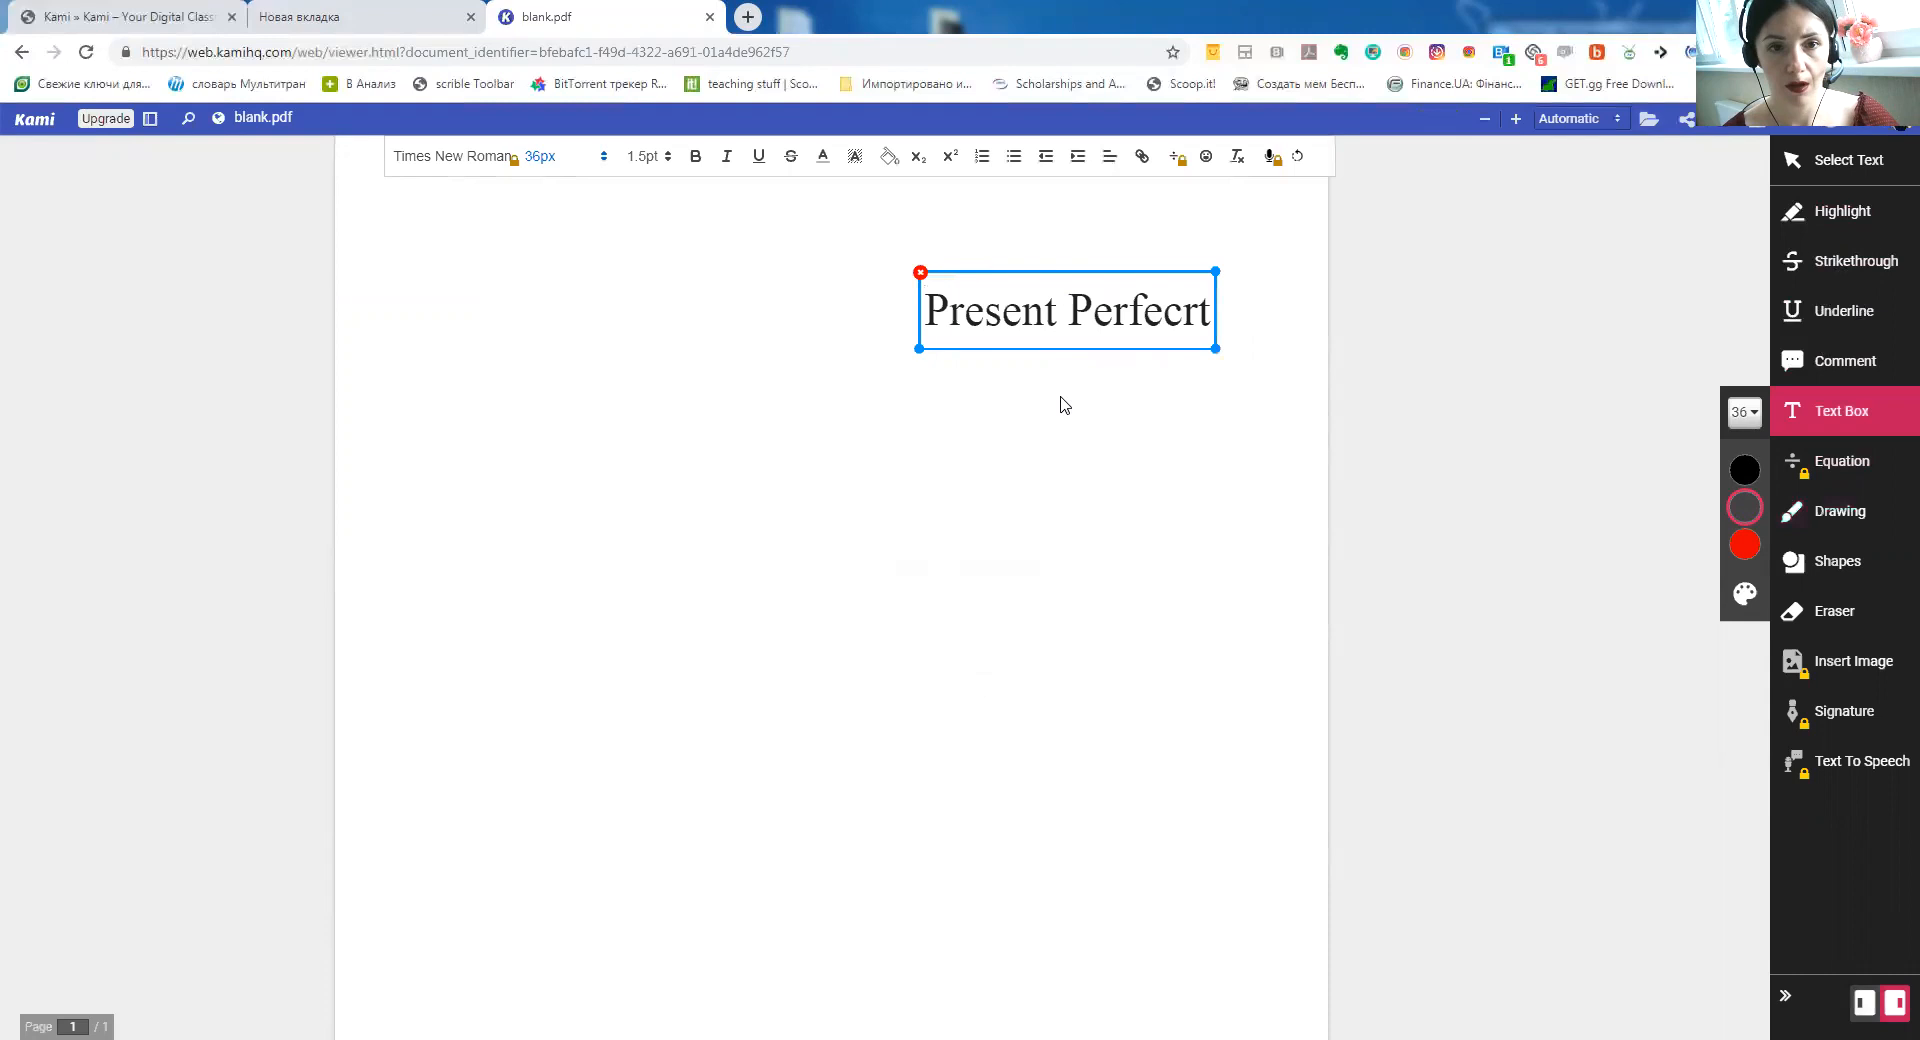
pyautogui.press('BackSpace')
pyautogui.press('BackSpace')
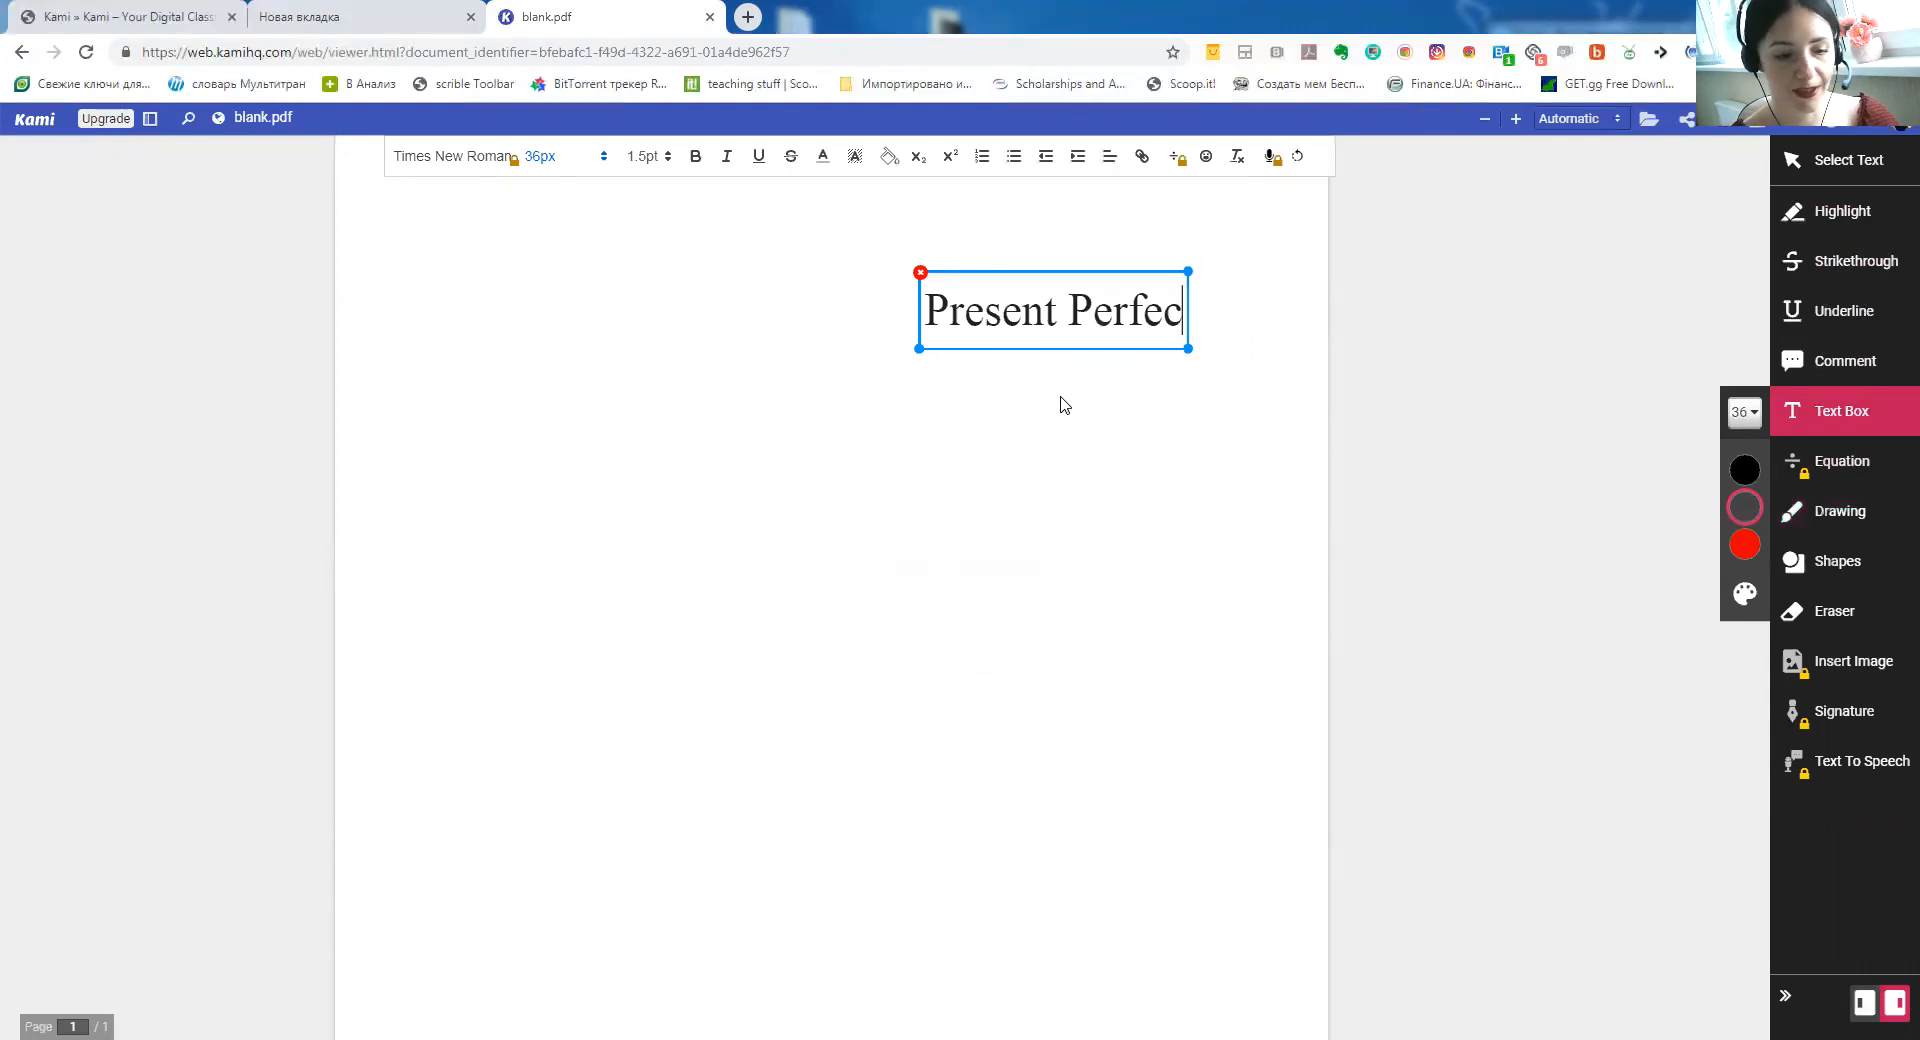
pyautogui.write('t')
pyautogui.moveTo(1059, 270); pyautogui.dragTo(820, 238)
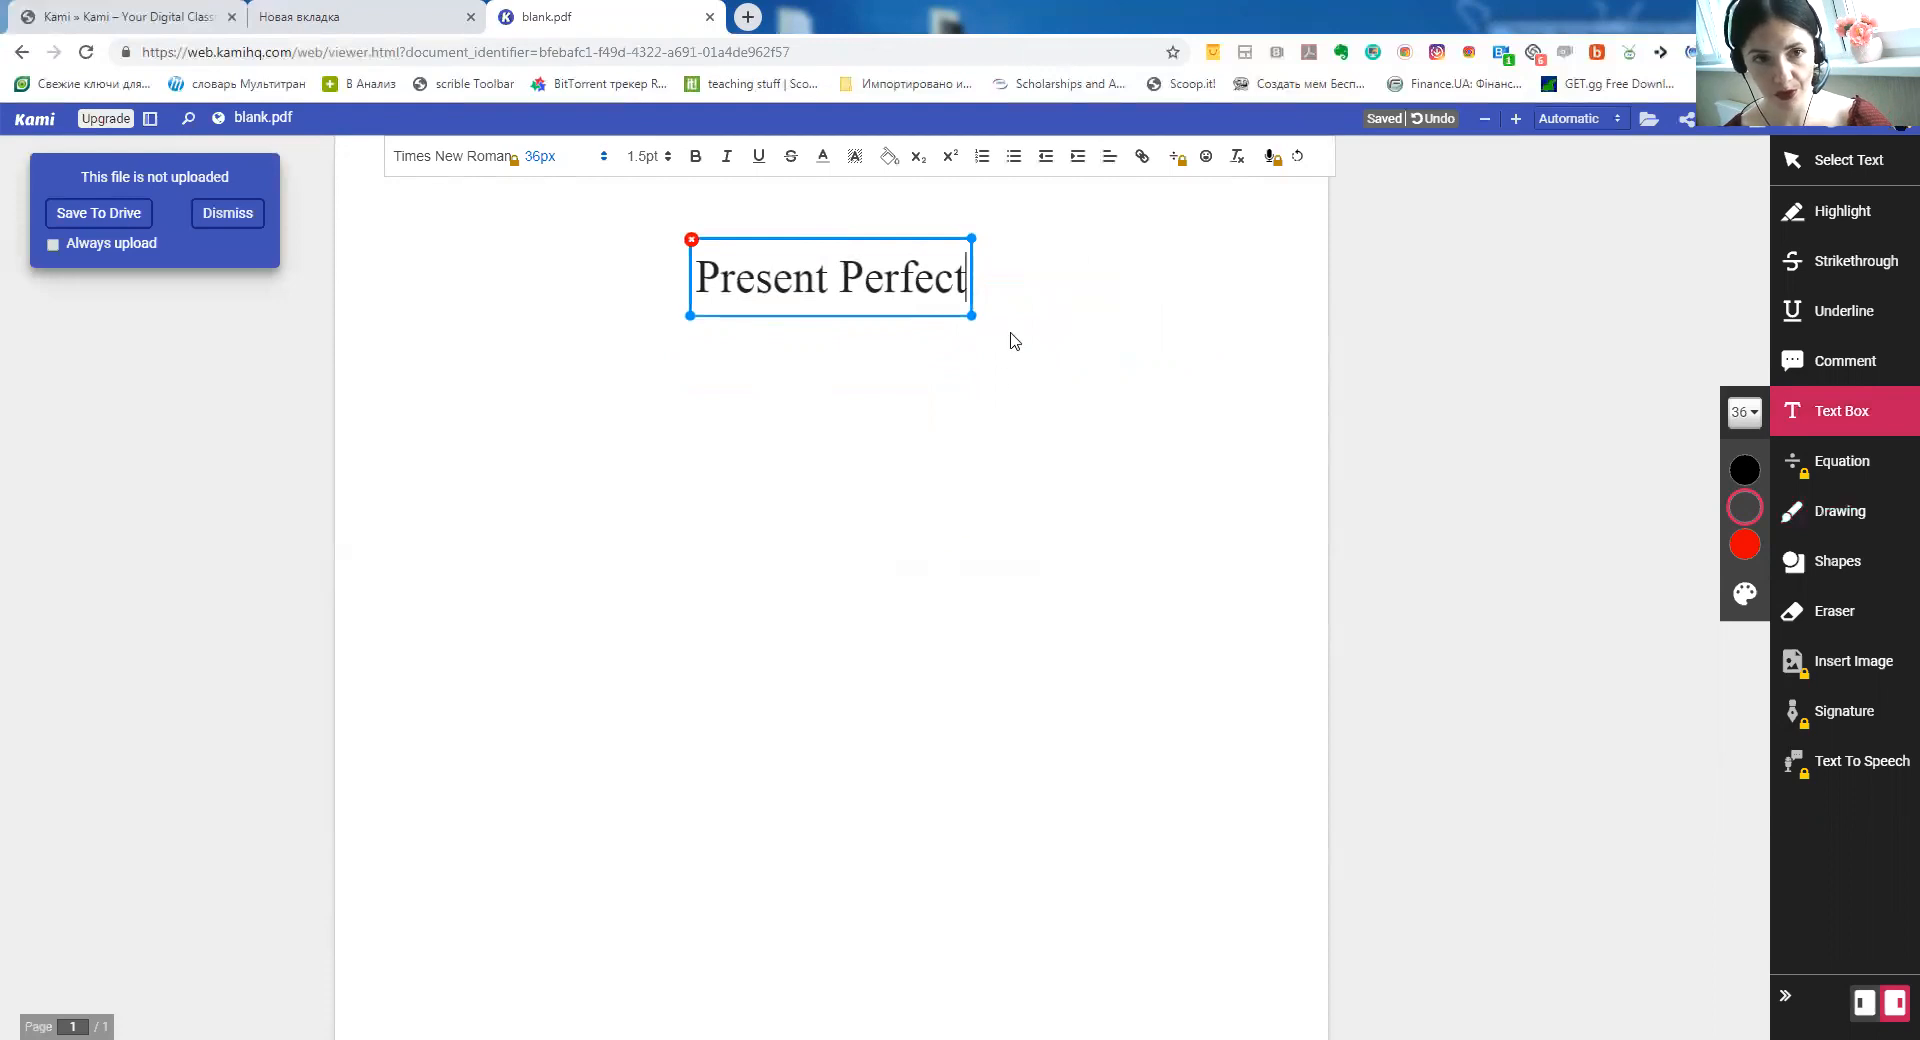
pyautogui.click(1012, 340)
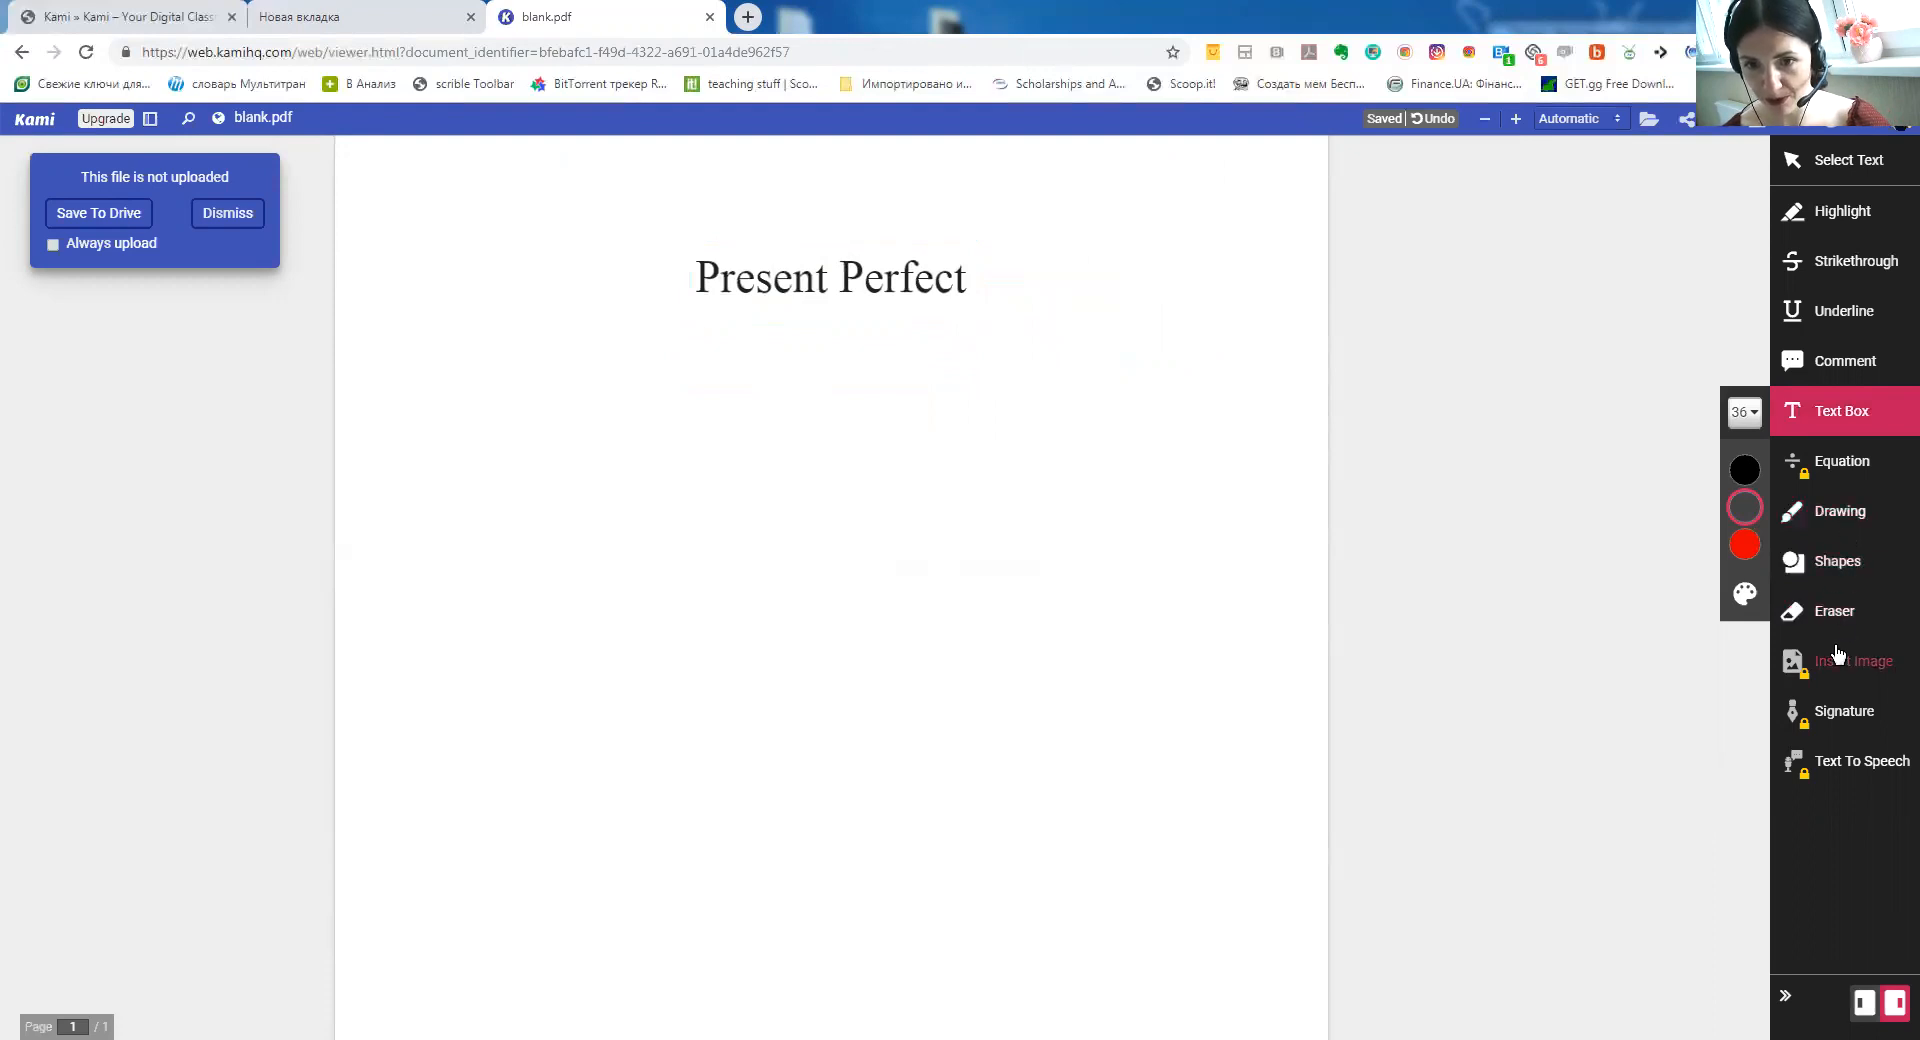
# Draw a long black horizontal line across the middle of the page as a timeline
pyautogui.click(1839, 565)
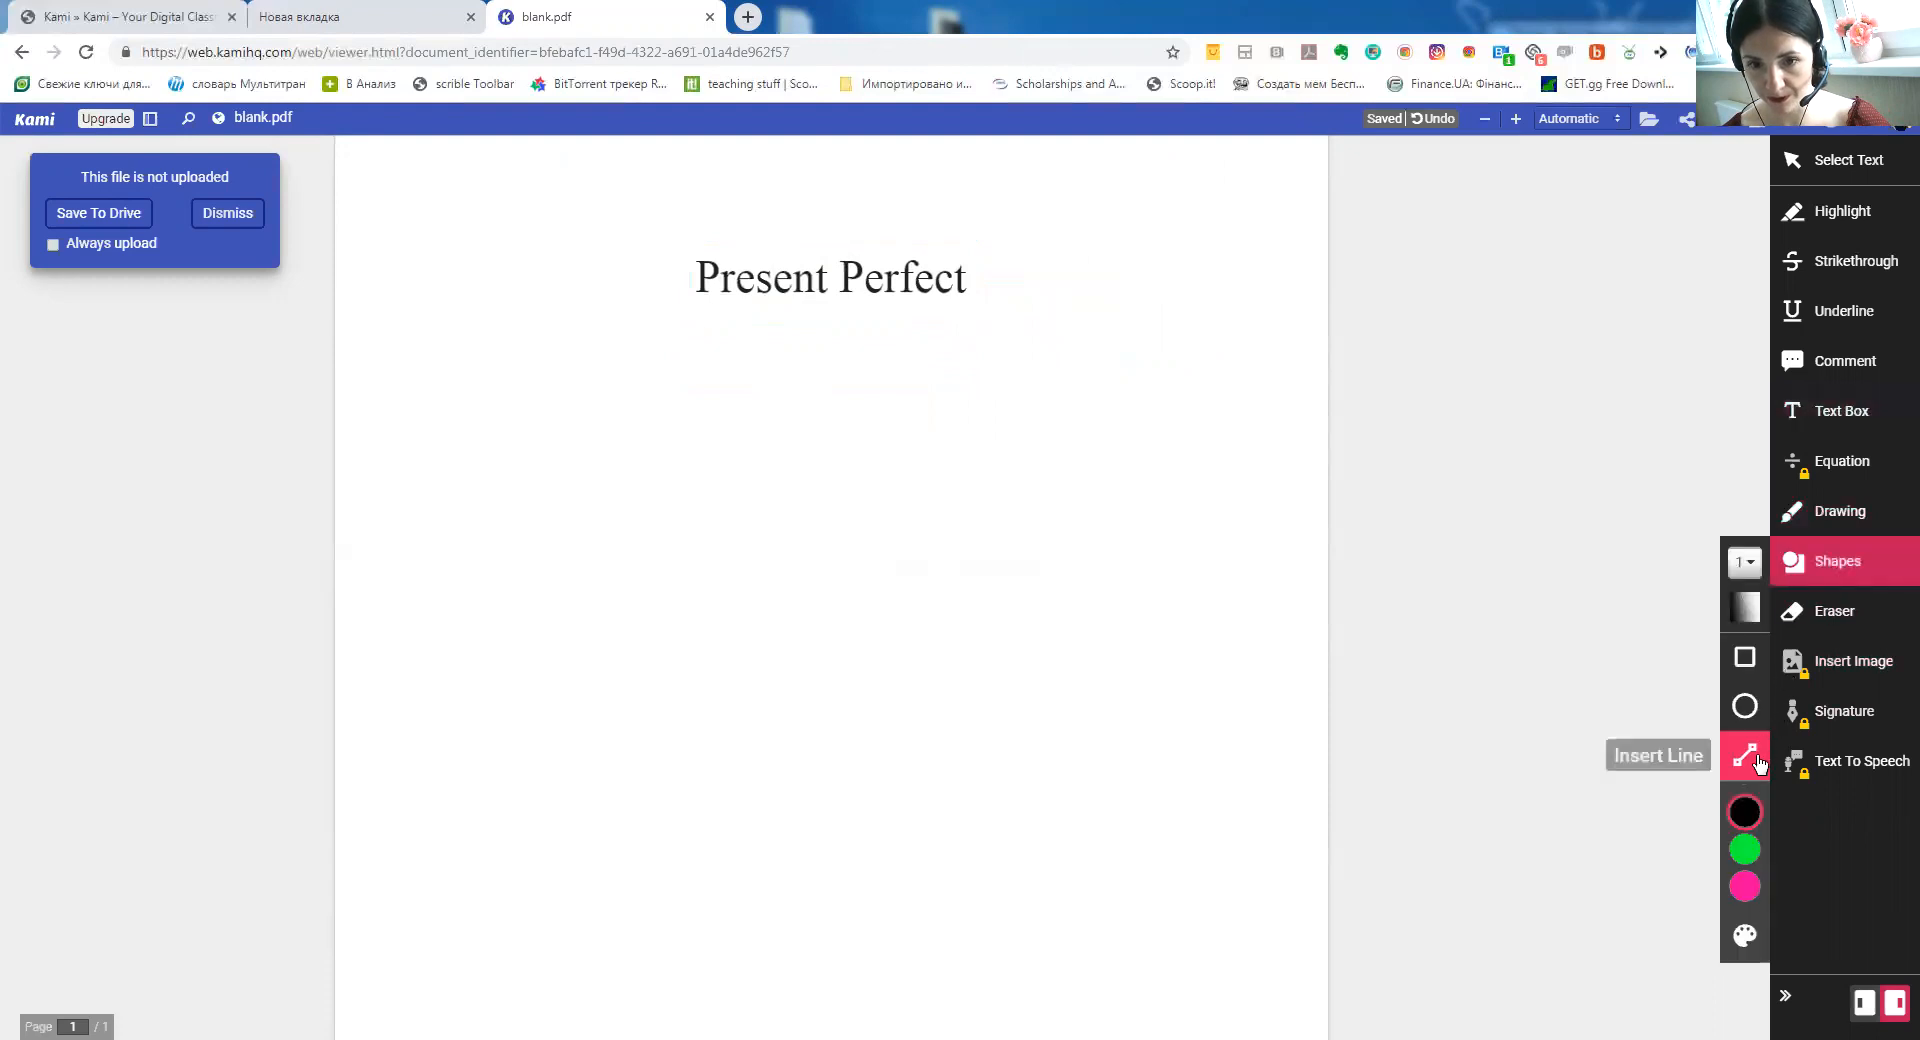
pyautogui.click(1744, 757)
pyautogui.moveTo(514, 617); pyautogui.dragTo(1112, 603)
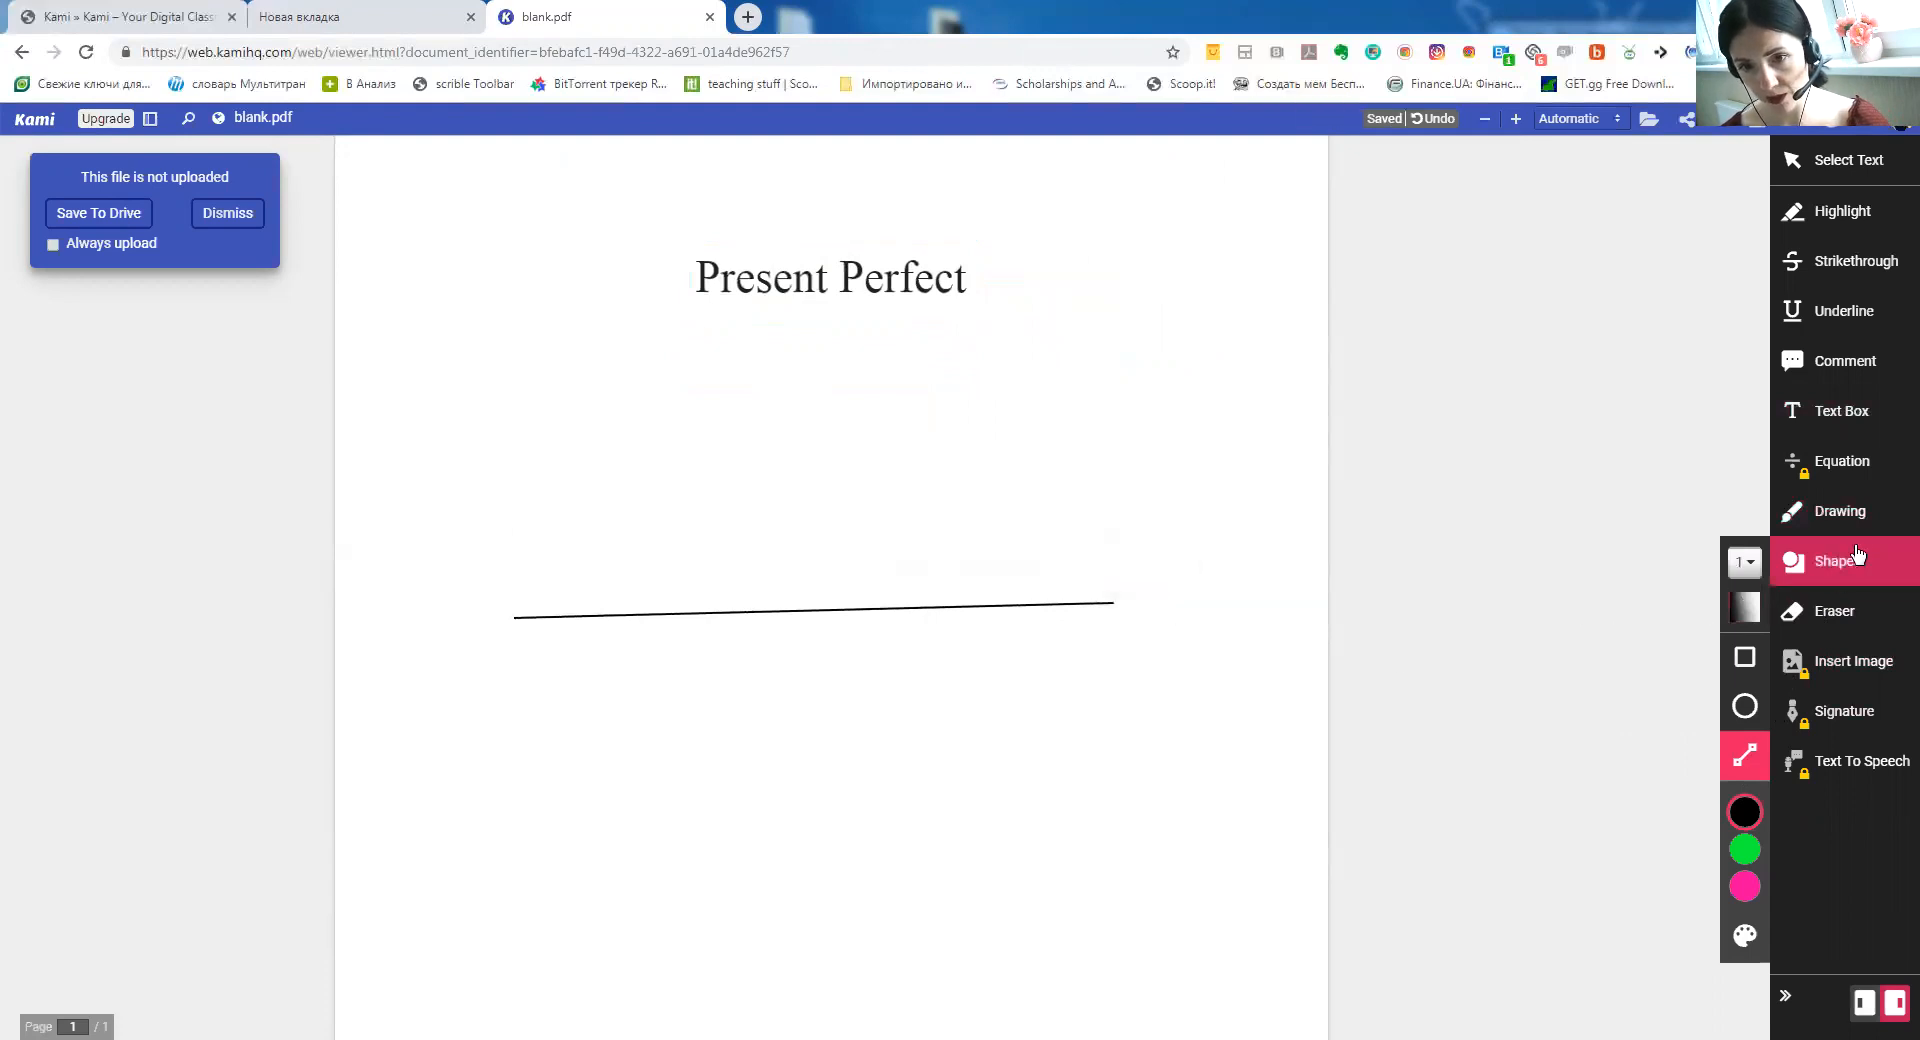
# Sketch magenta tick marks, a curved arrow and an arrowhead on the timeline, then open a new tab
pyautogui.click(1860, 512)
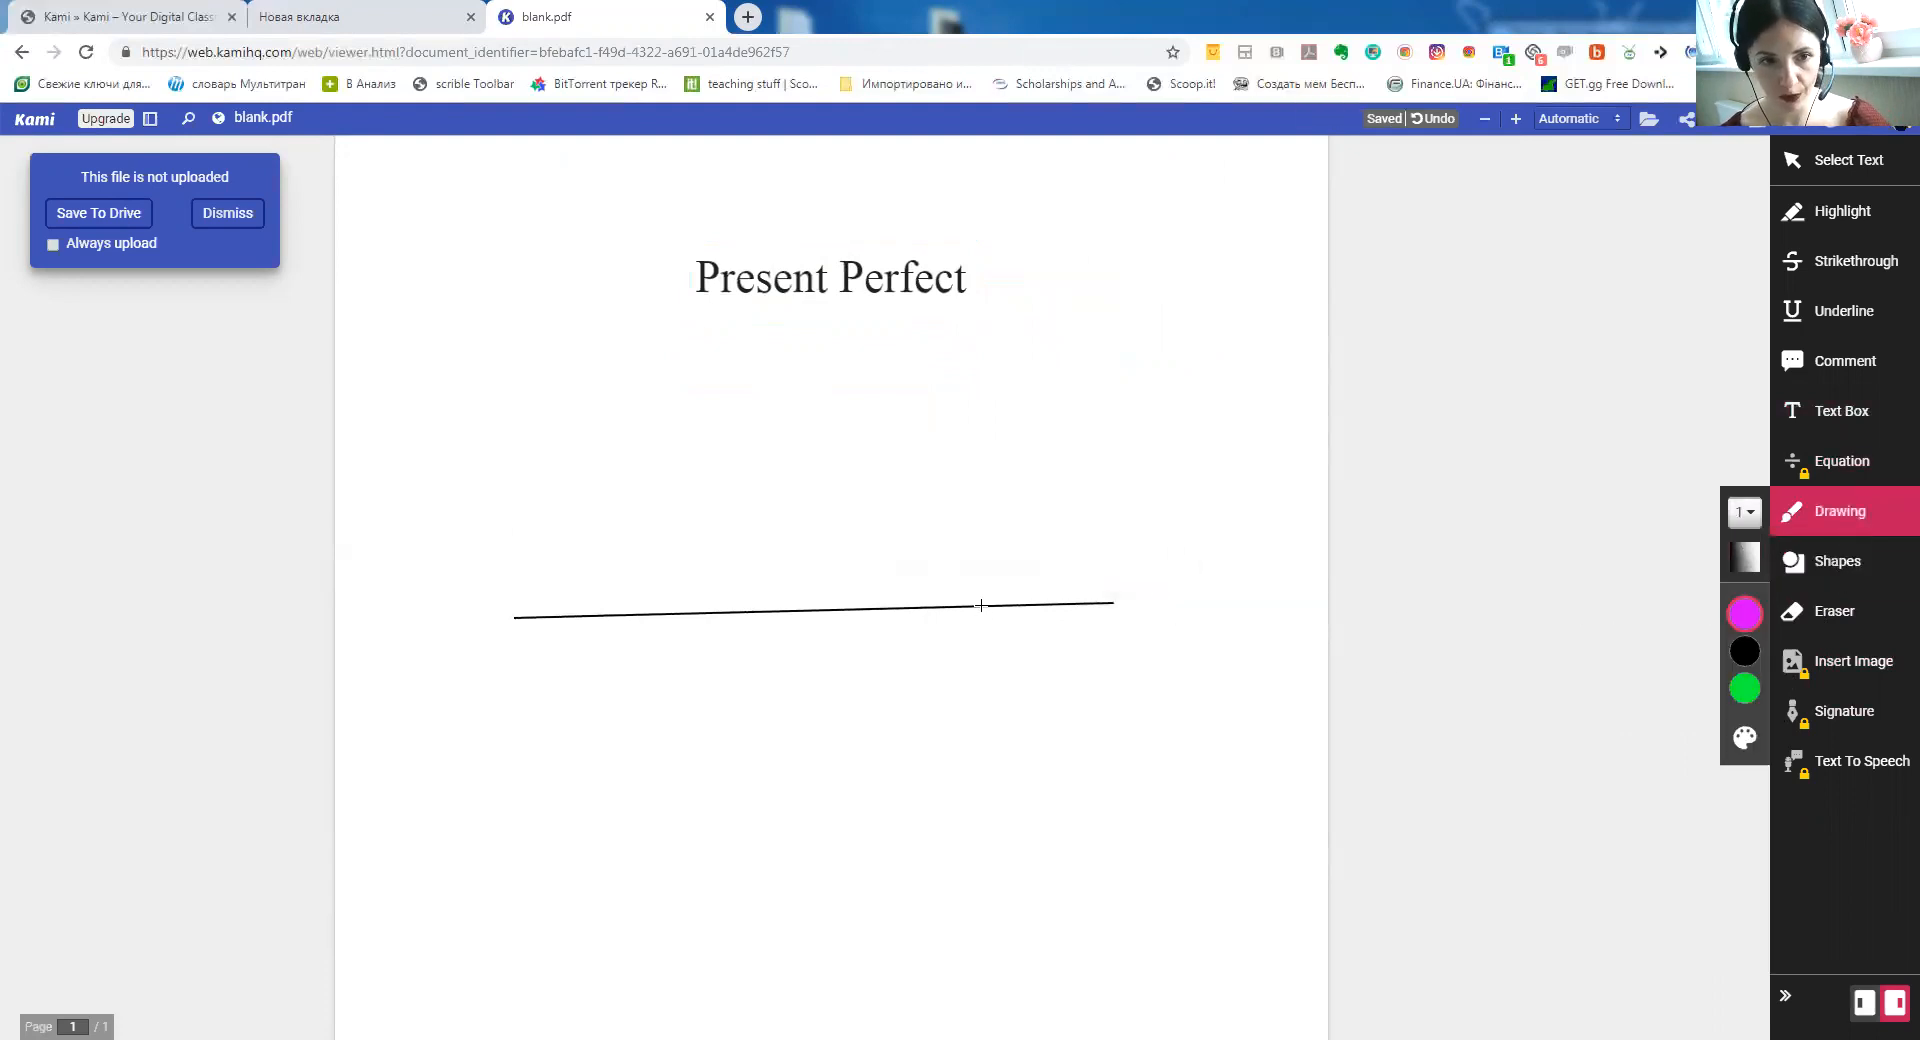
pyautogui.moveTo(993, 587); pyautogui.dragTo(996, 622)
pyautogui.moveTo(973, 514)
pyautogui.mouseDown()
pyautogui.moveTo(972, 546)
pyautogui.moveTo(1003, 488)
pyautogui.mouseUp()
pyautogui.moveTo(906, 593); pyautogui.dragTo(905, 620)
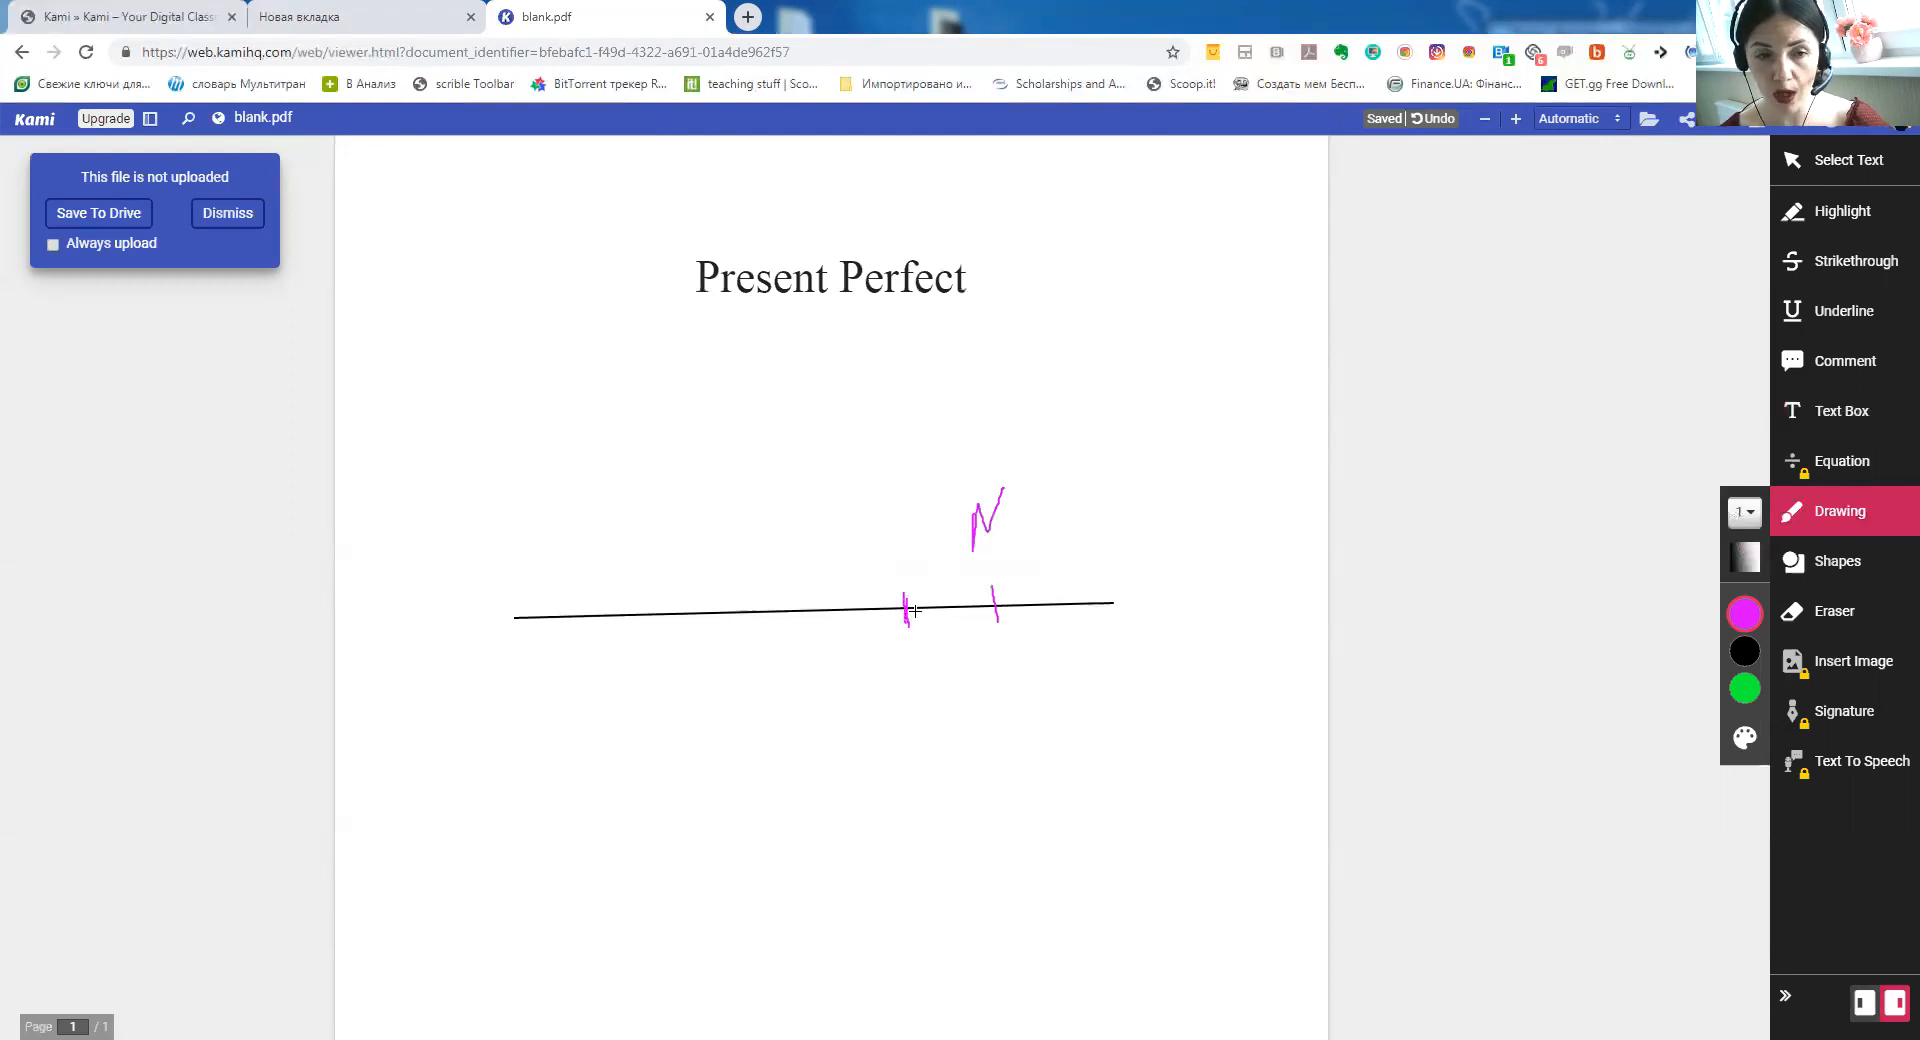
pyautogui.moveTo(904, 606)
pyautogui.mouseDown()
pyautogui.moveTo(953, 573)
pyautogui.moveTo(979, 615)
pyautogui.mouseUp()
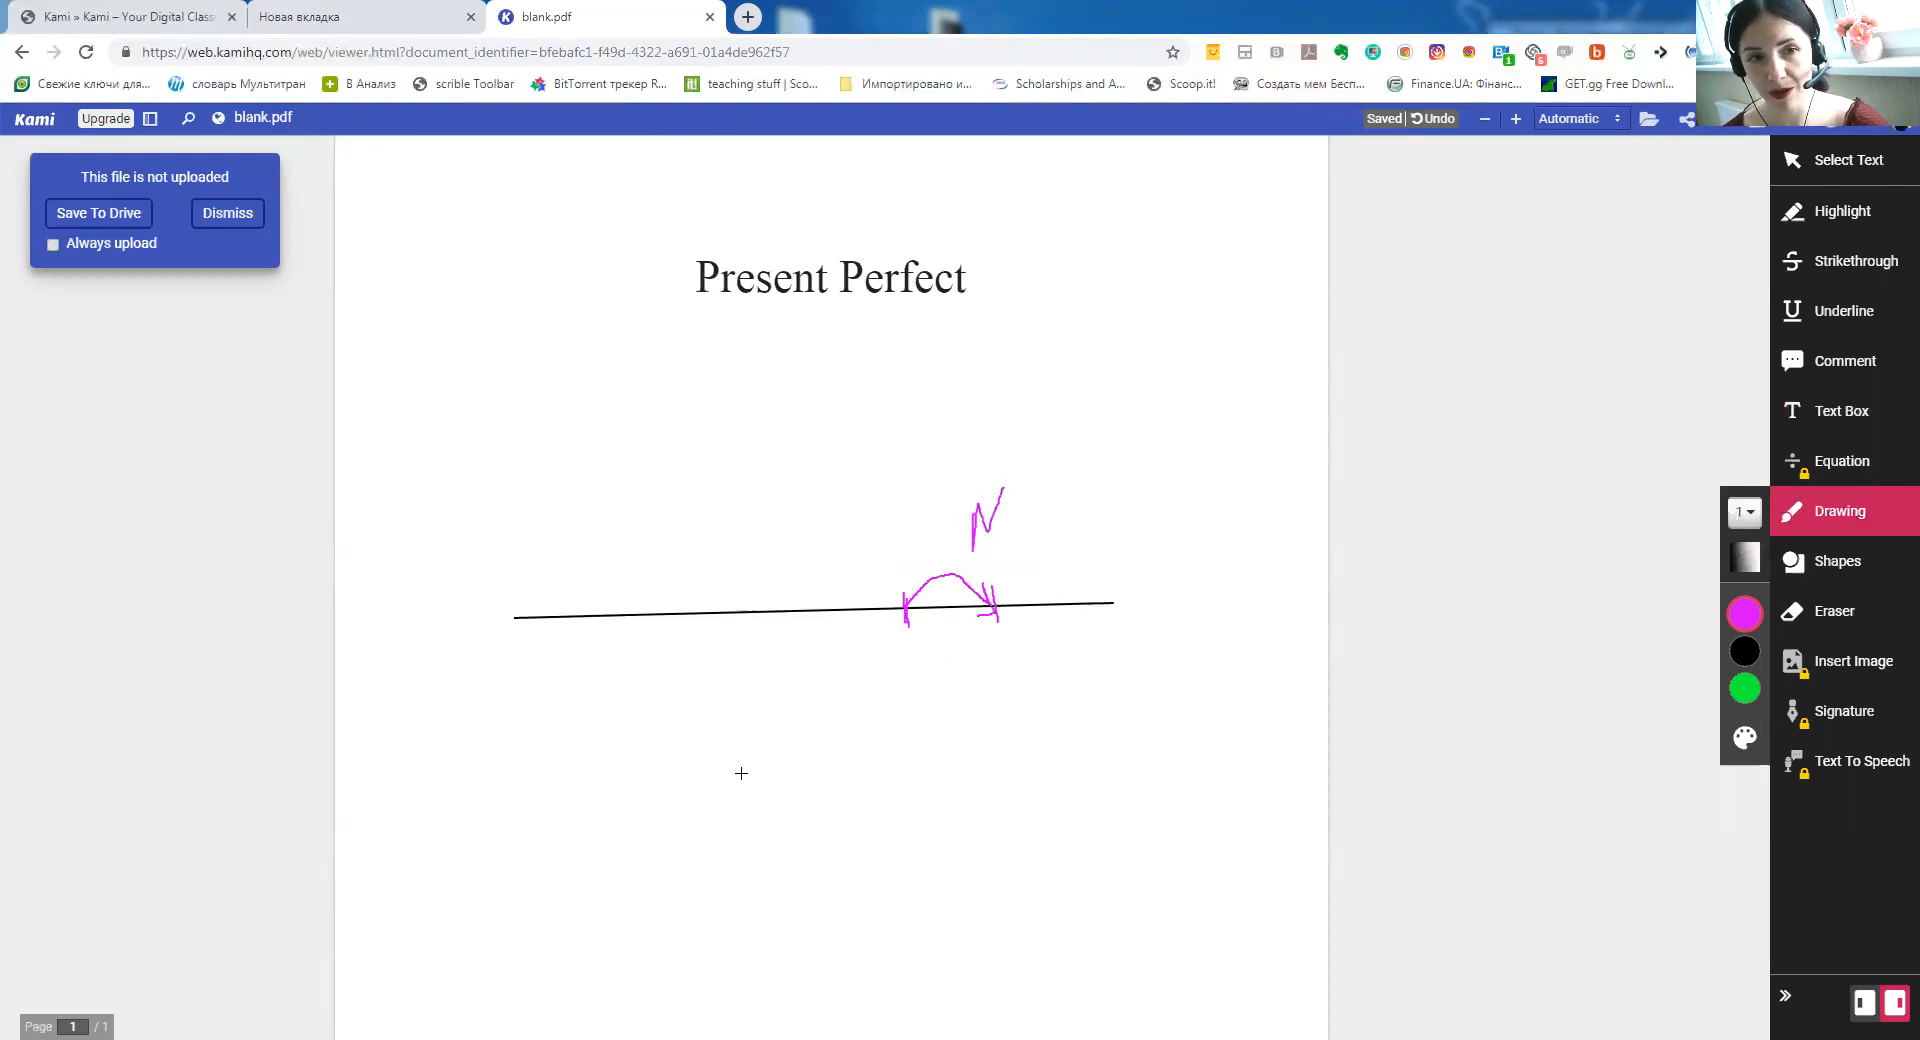
pyautogui.moveTo(1084, 587)
pyautogui.mouseDown()
pyautogui.moveTo(1112, 610)
pyautogui.moveTo(1093, 627)
pyautogui.mouseUp()
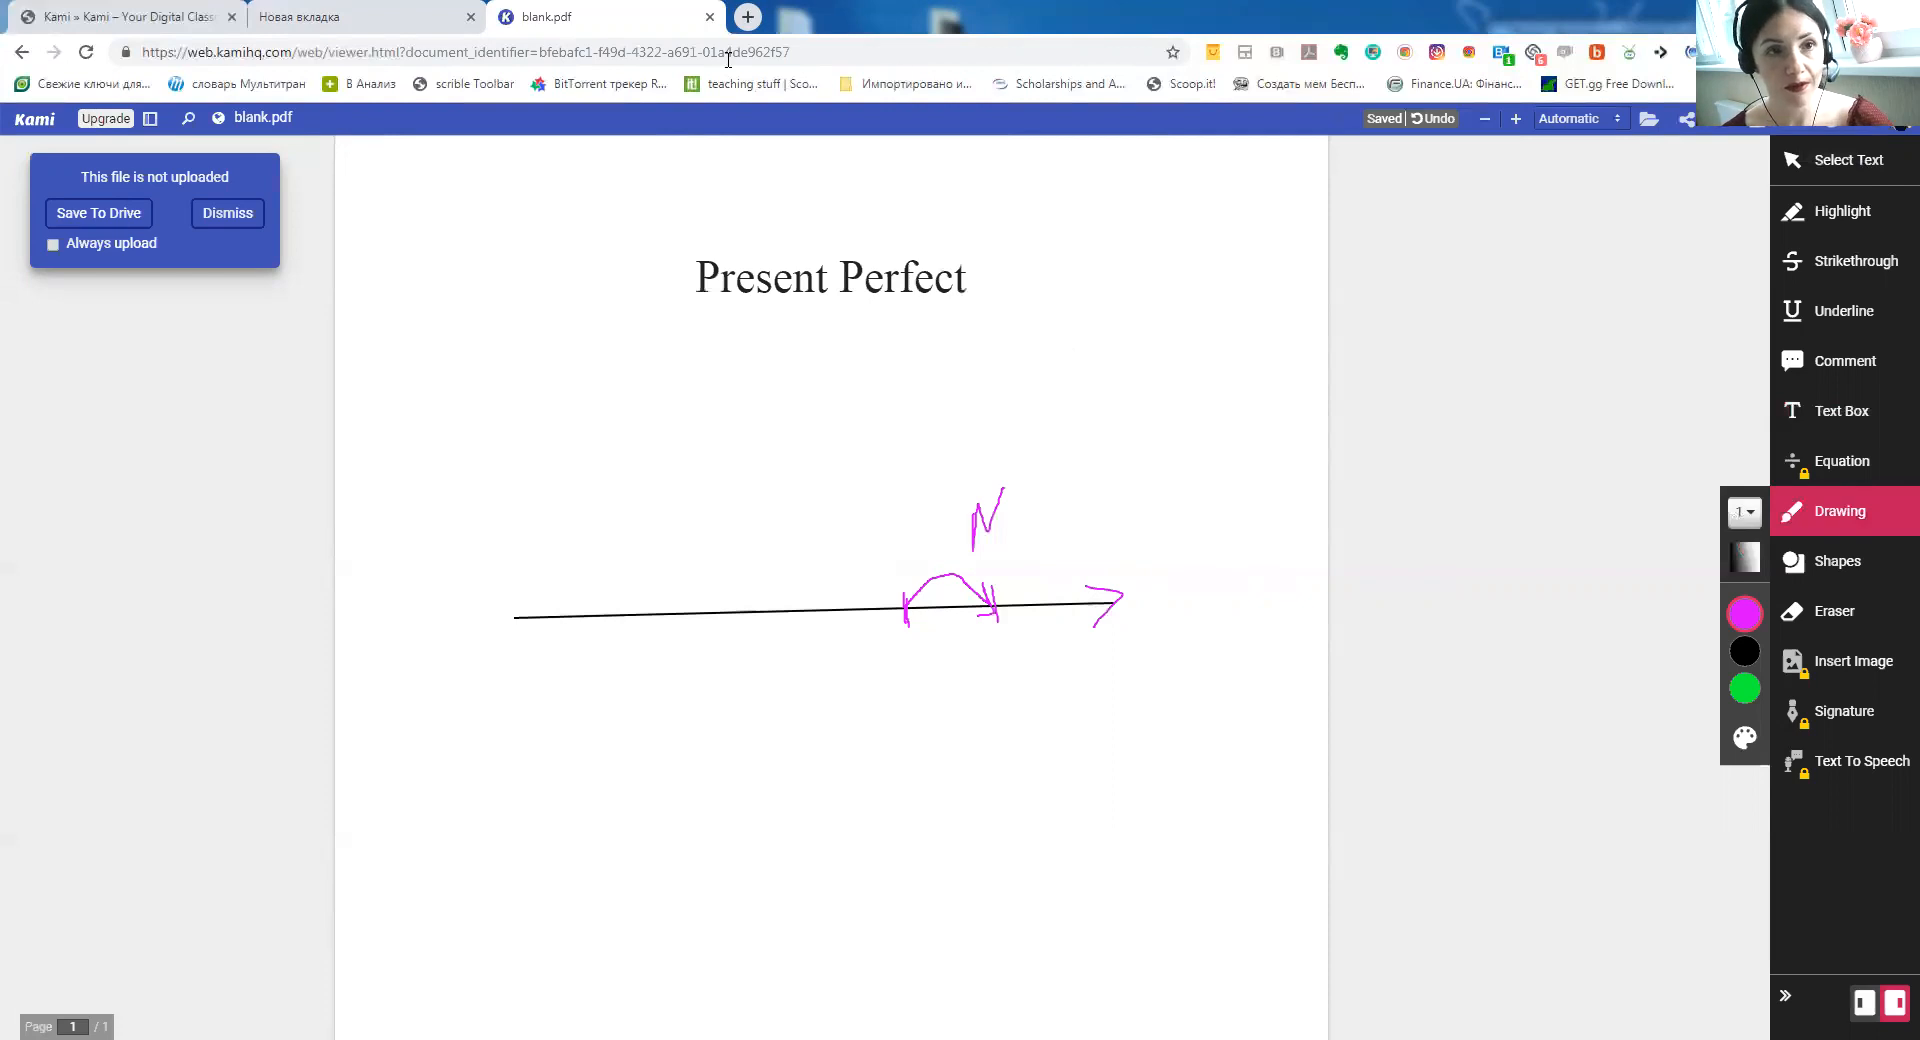
pyautogui.click(748, 17)
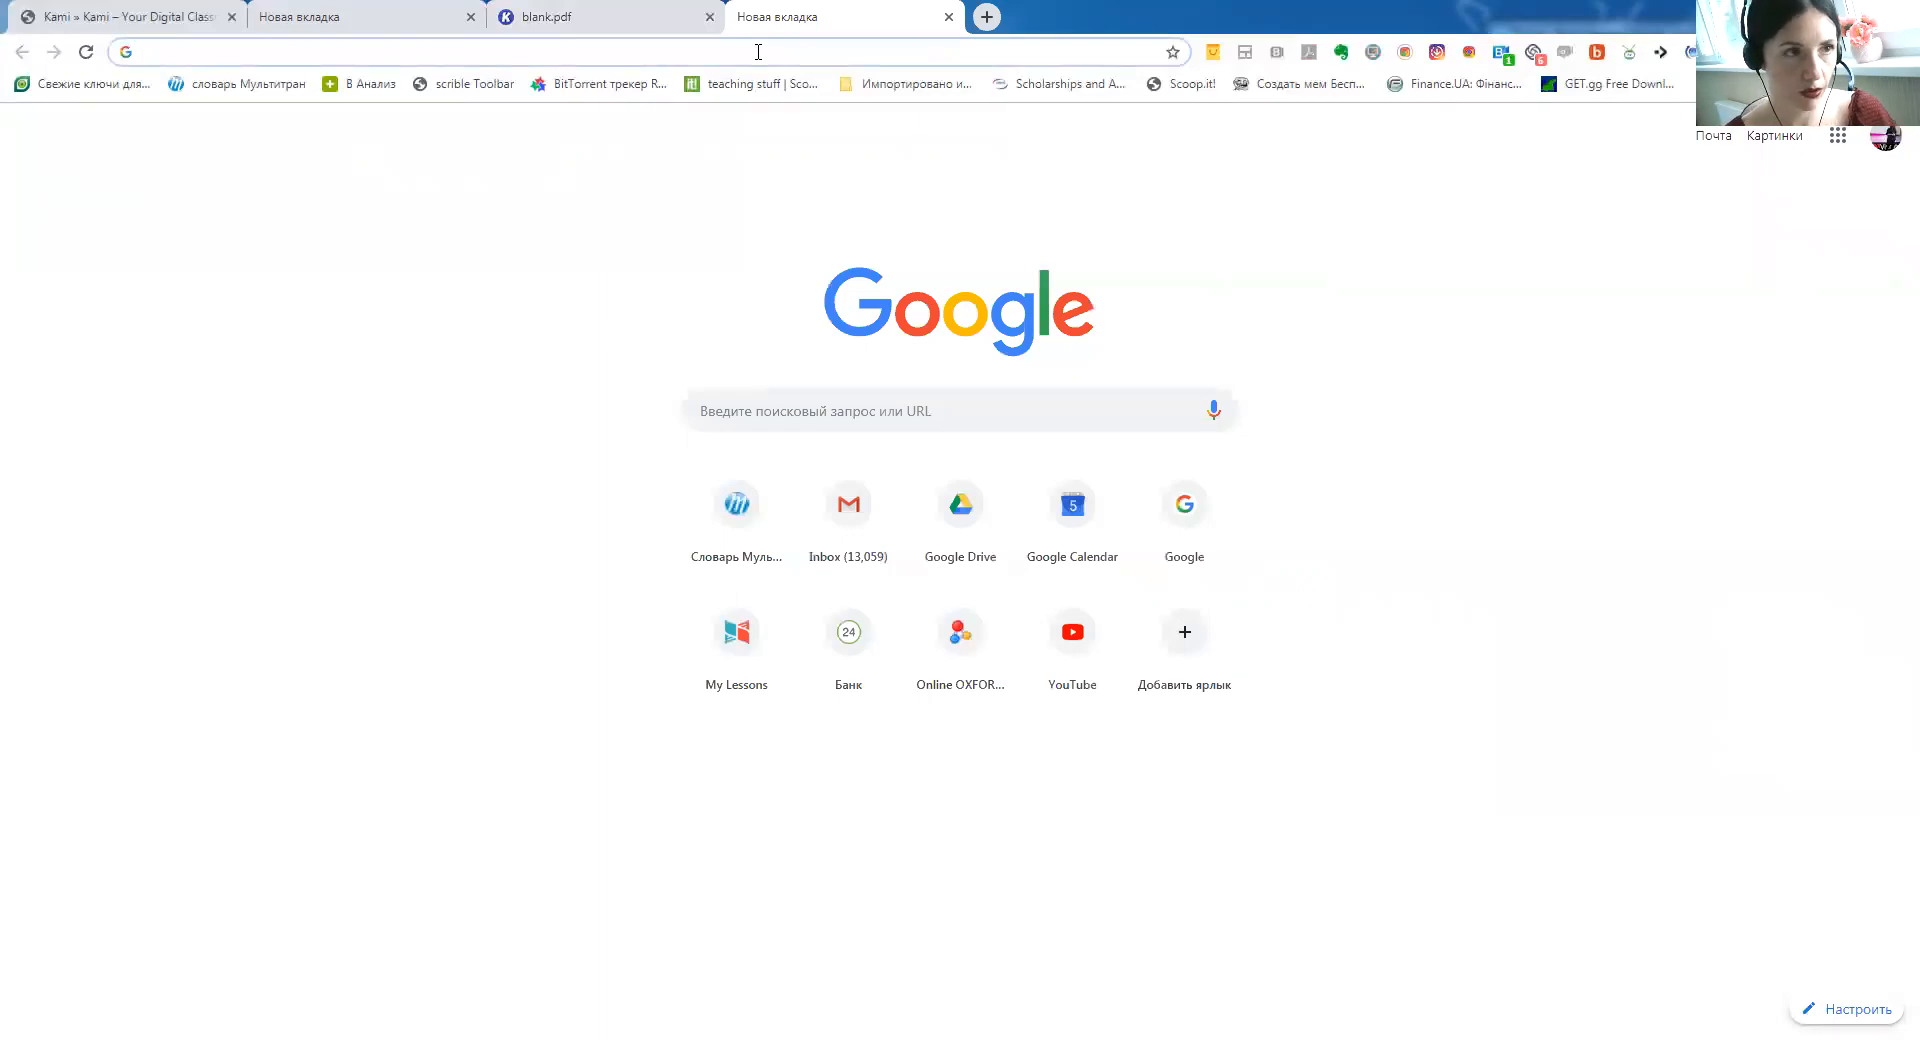
# Search Google for 'british menu pdf' from the address bar
pyautogui.write('m')
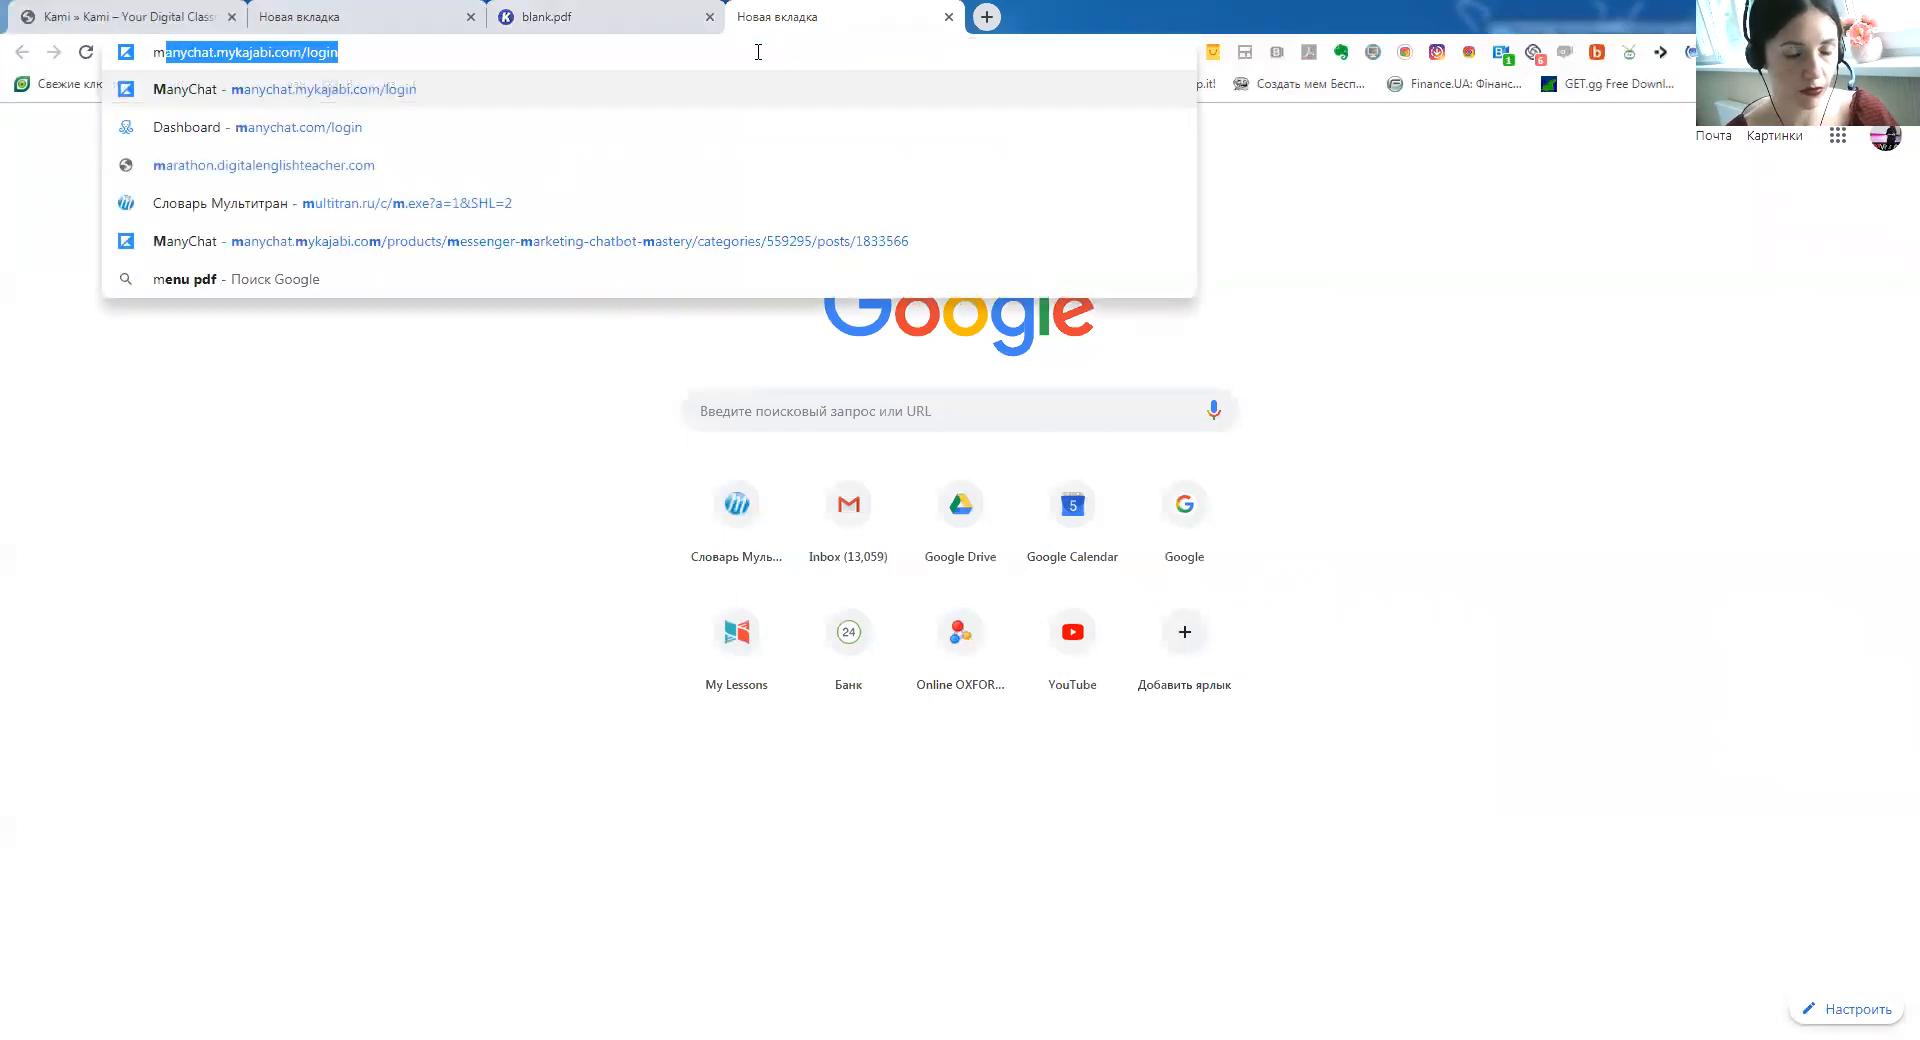
pyautogui.press('BackSpace')
pyautogui.press('BackSpace')
pyautogui.write('british menu pdf')
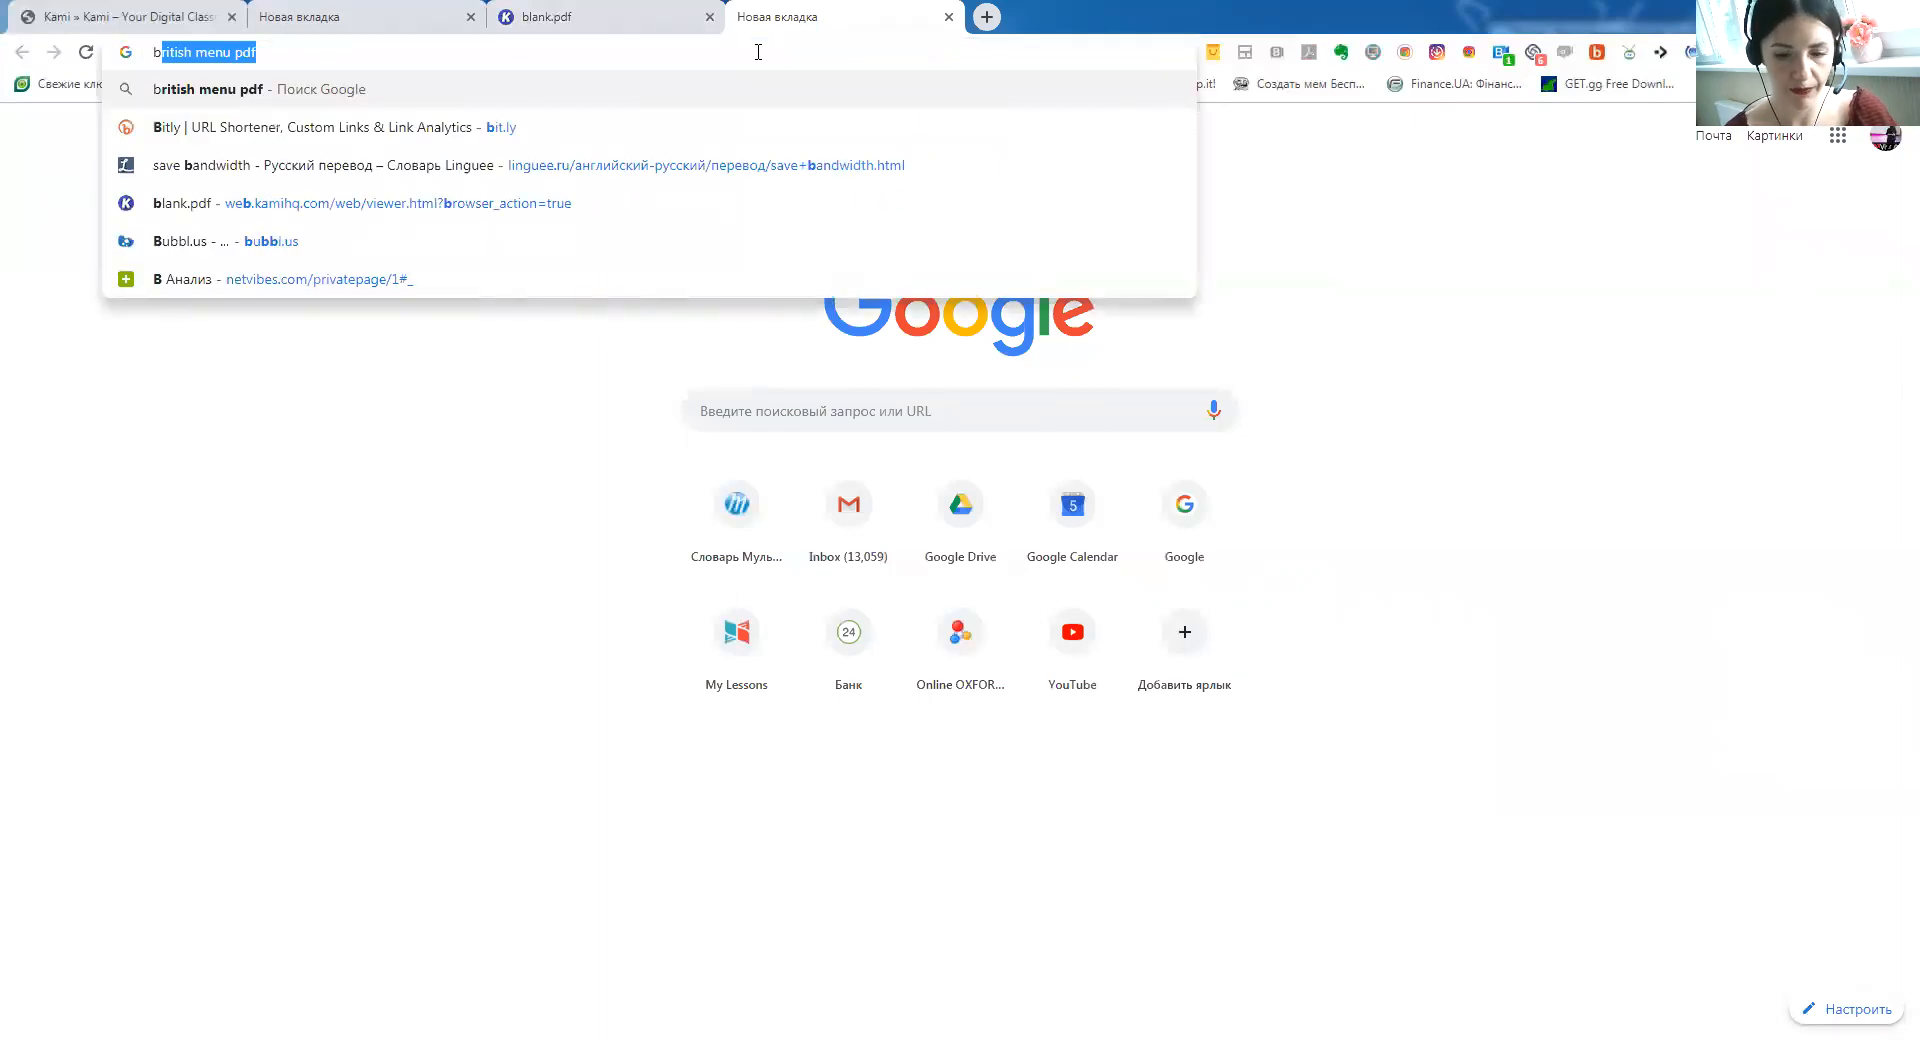
pyautogui.press('Right')
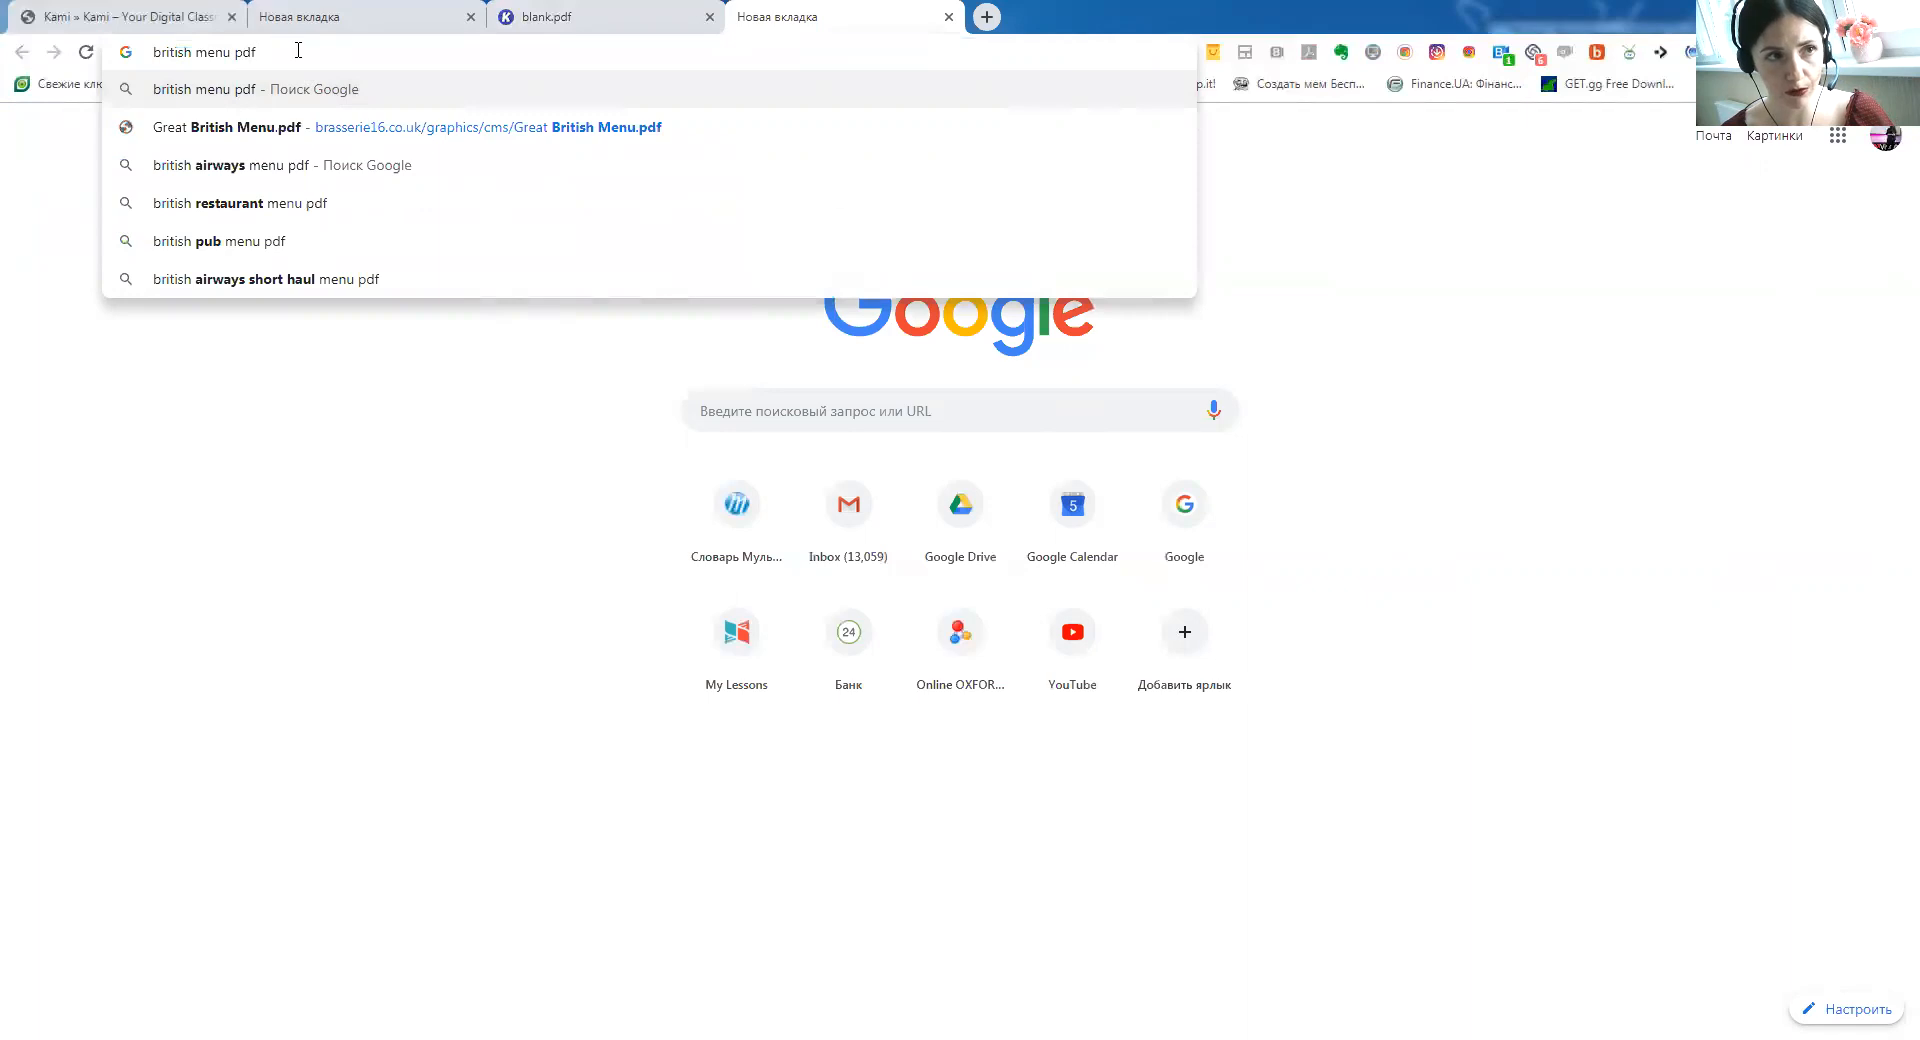
pyautogui.press('Return')
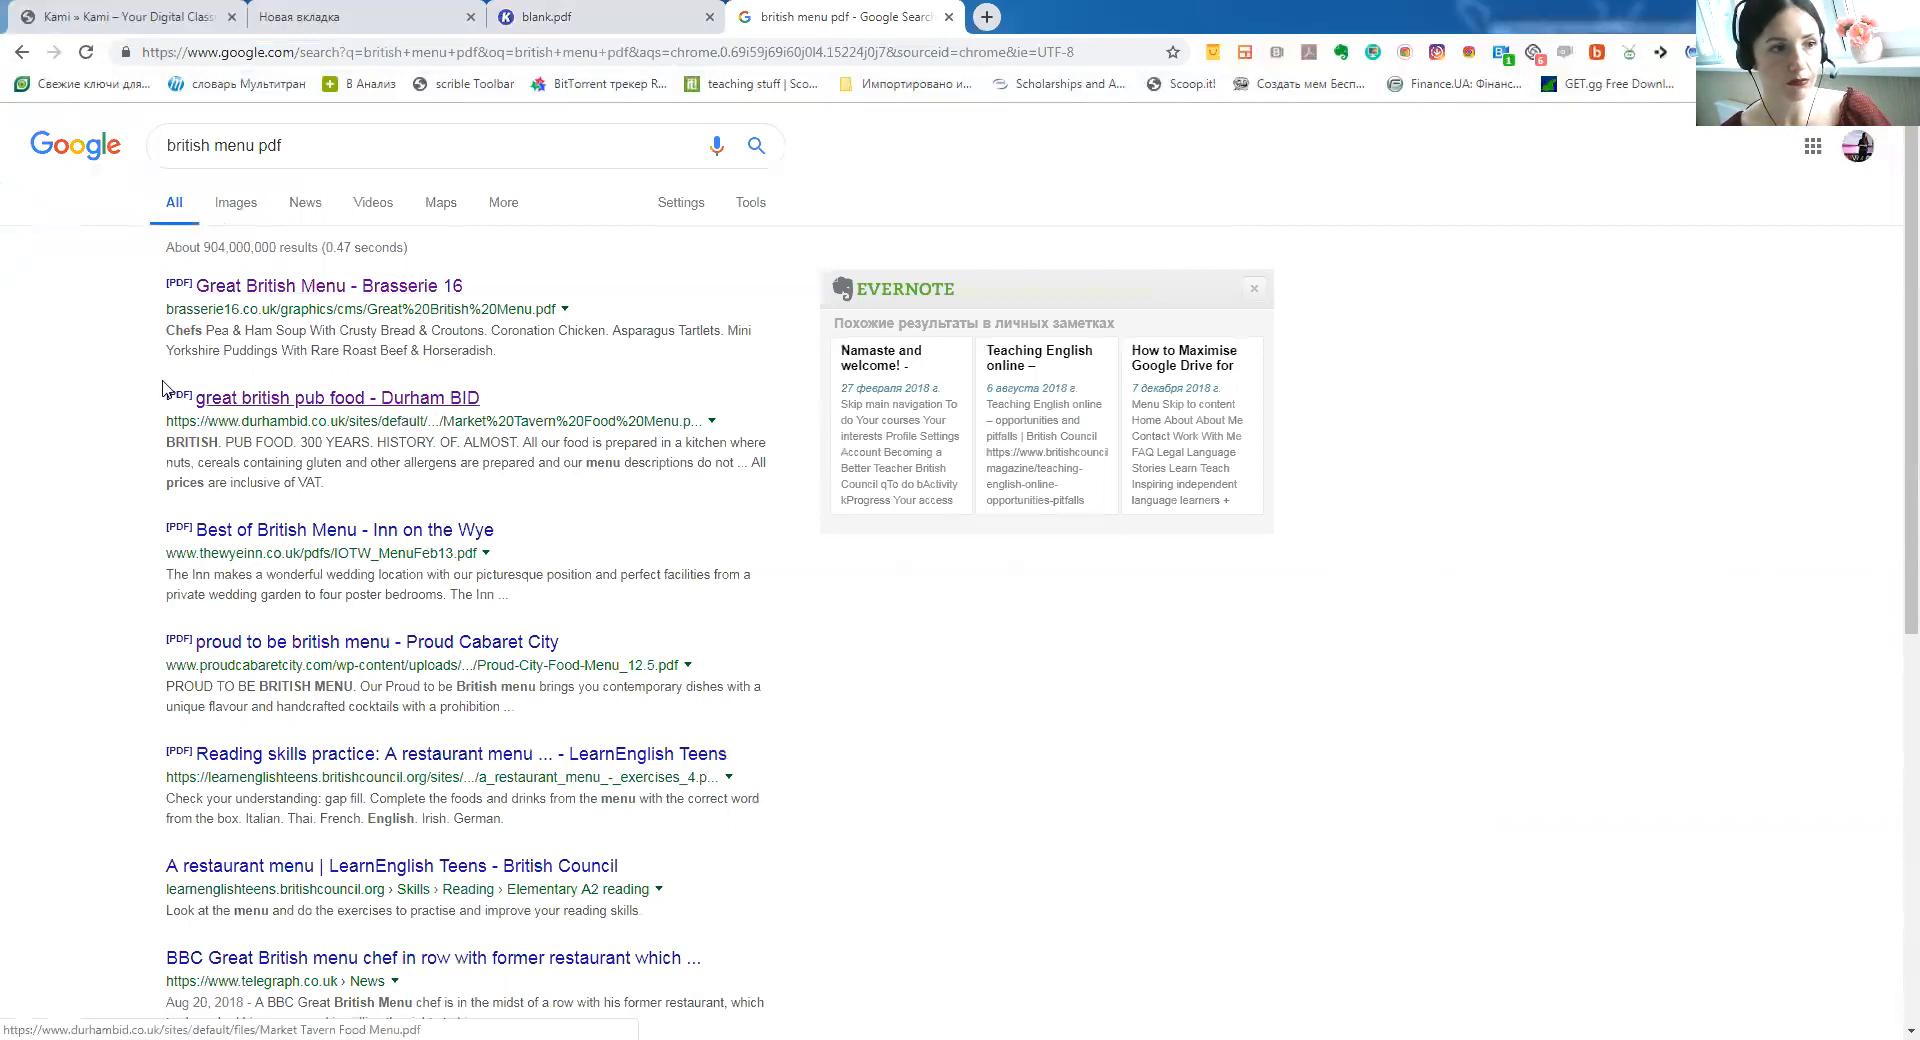
# Open the 'great british pub food - Durham BID' menu PDF from the results
pyautogui.click(245, 399)
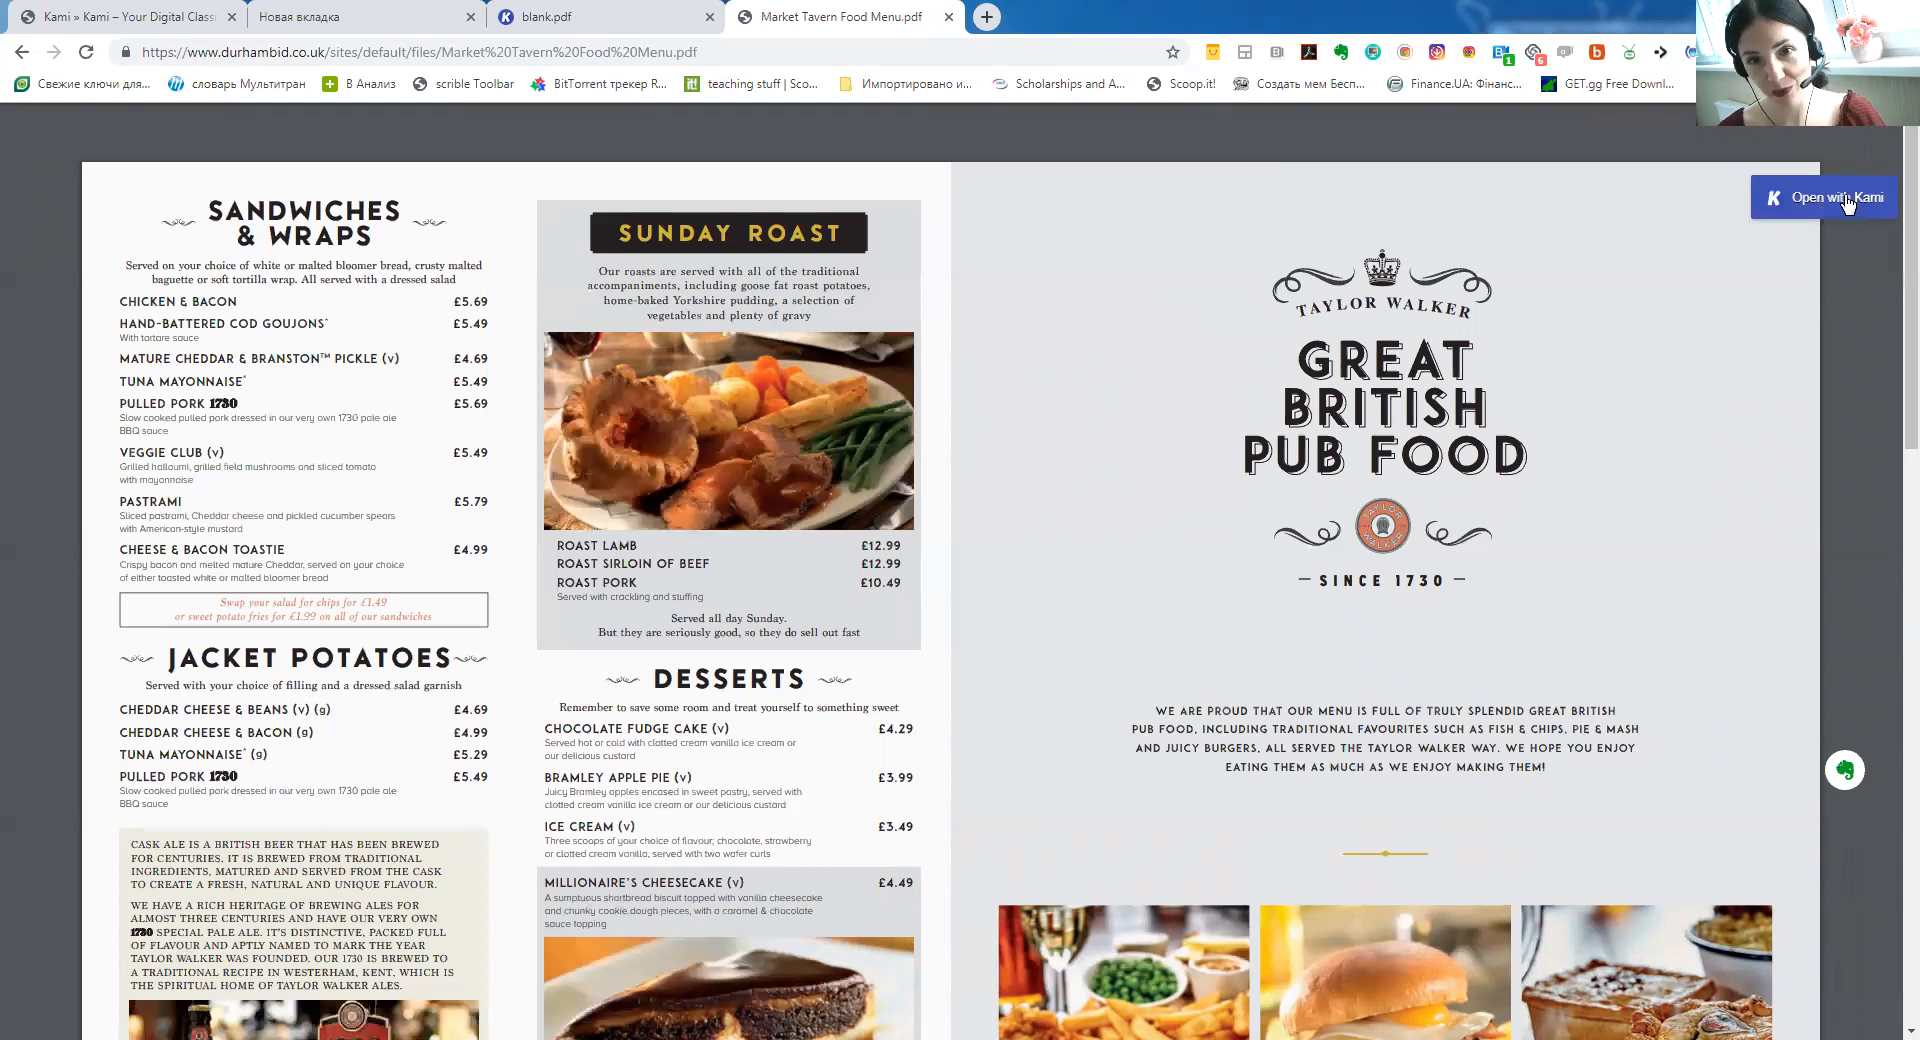
# Open the Market Tavern pub menu PDF in Kami for annotation
pyautogui.click(1845, 200)
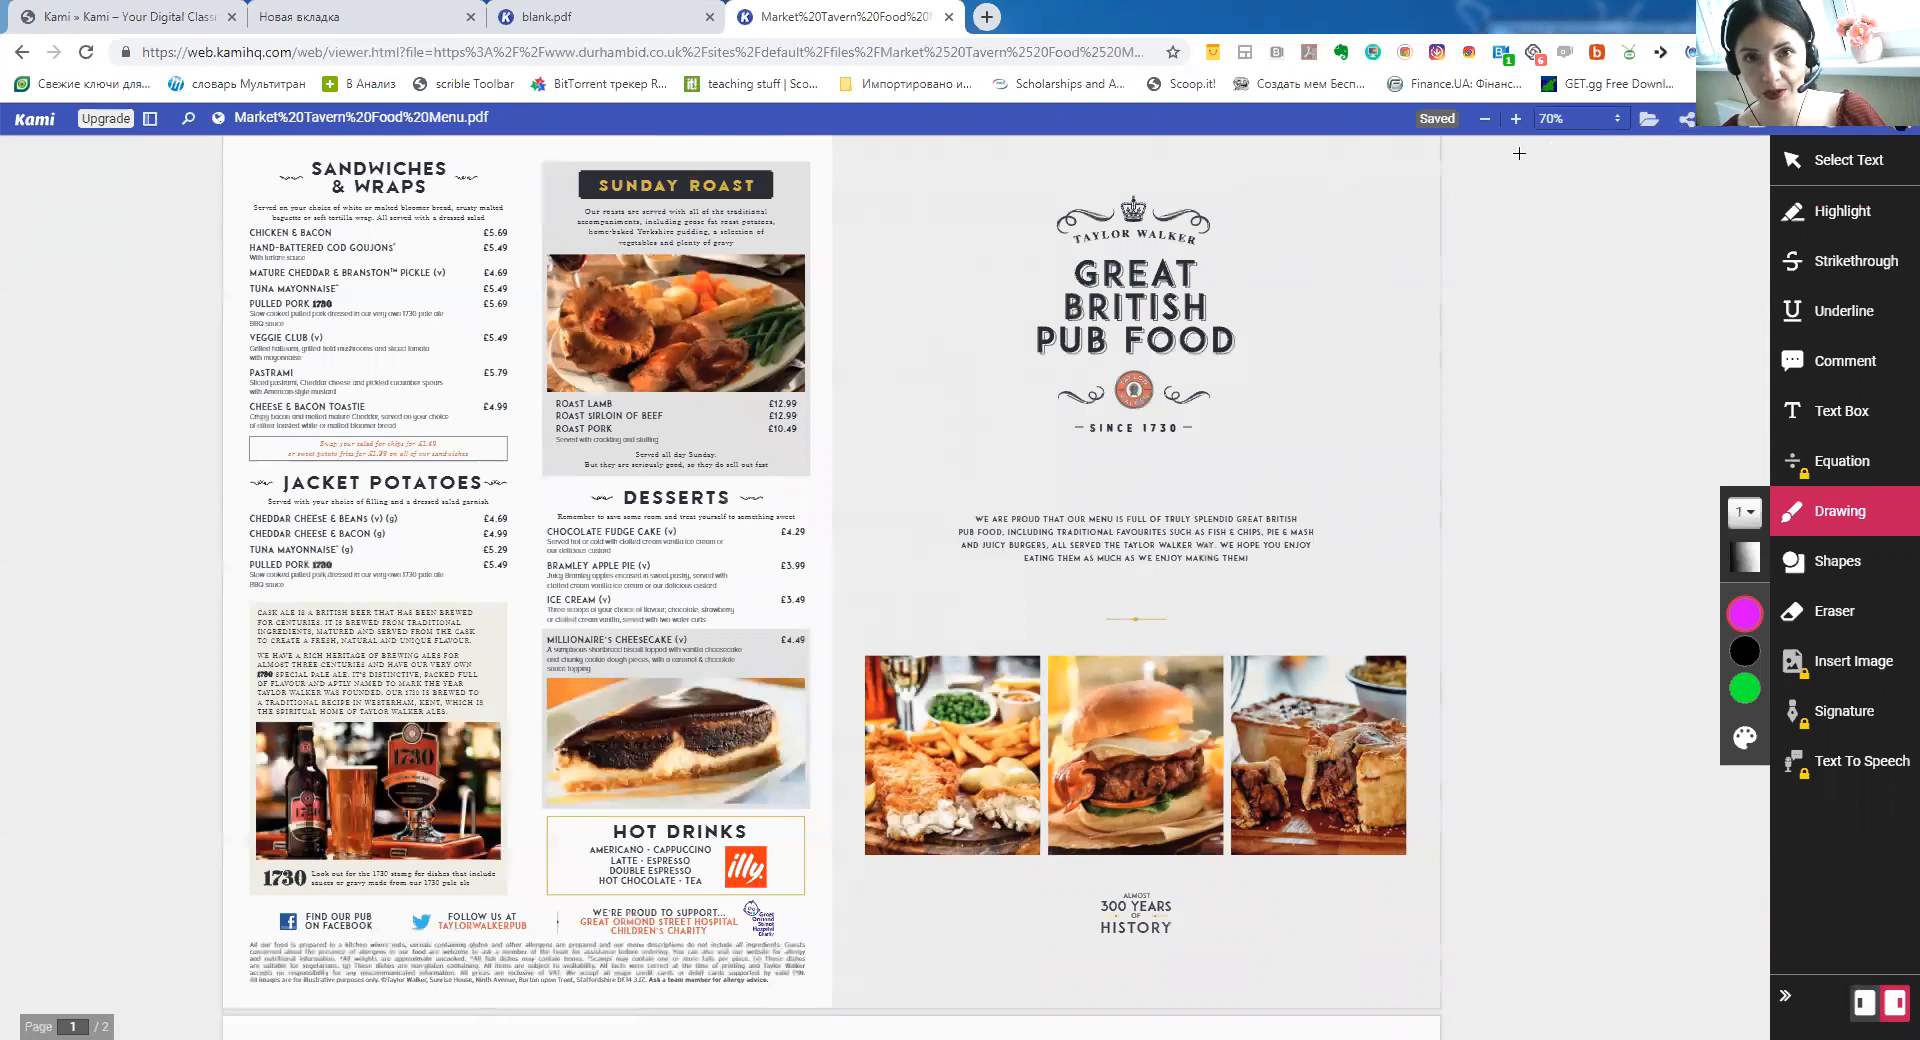
# Copy the menu's Kami share link from Sharing Options, close it, and open a fresh tab
pyautogui.click(1688, 119)
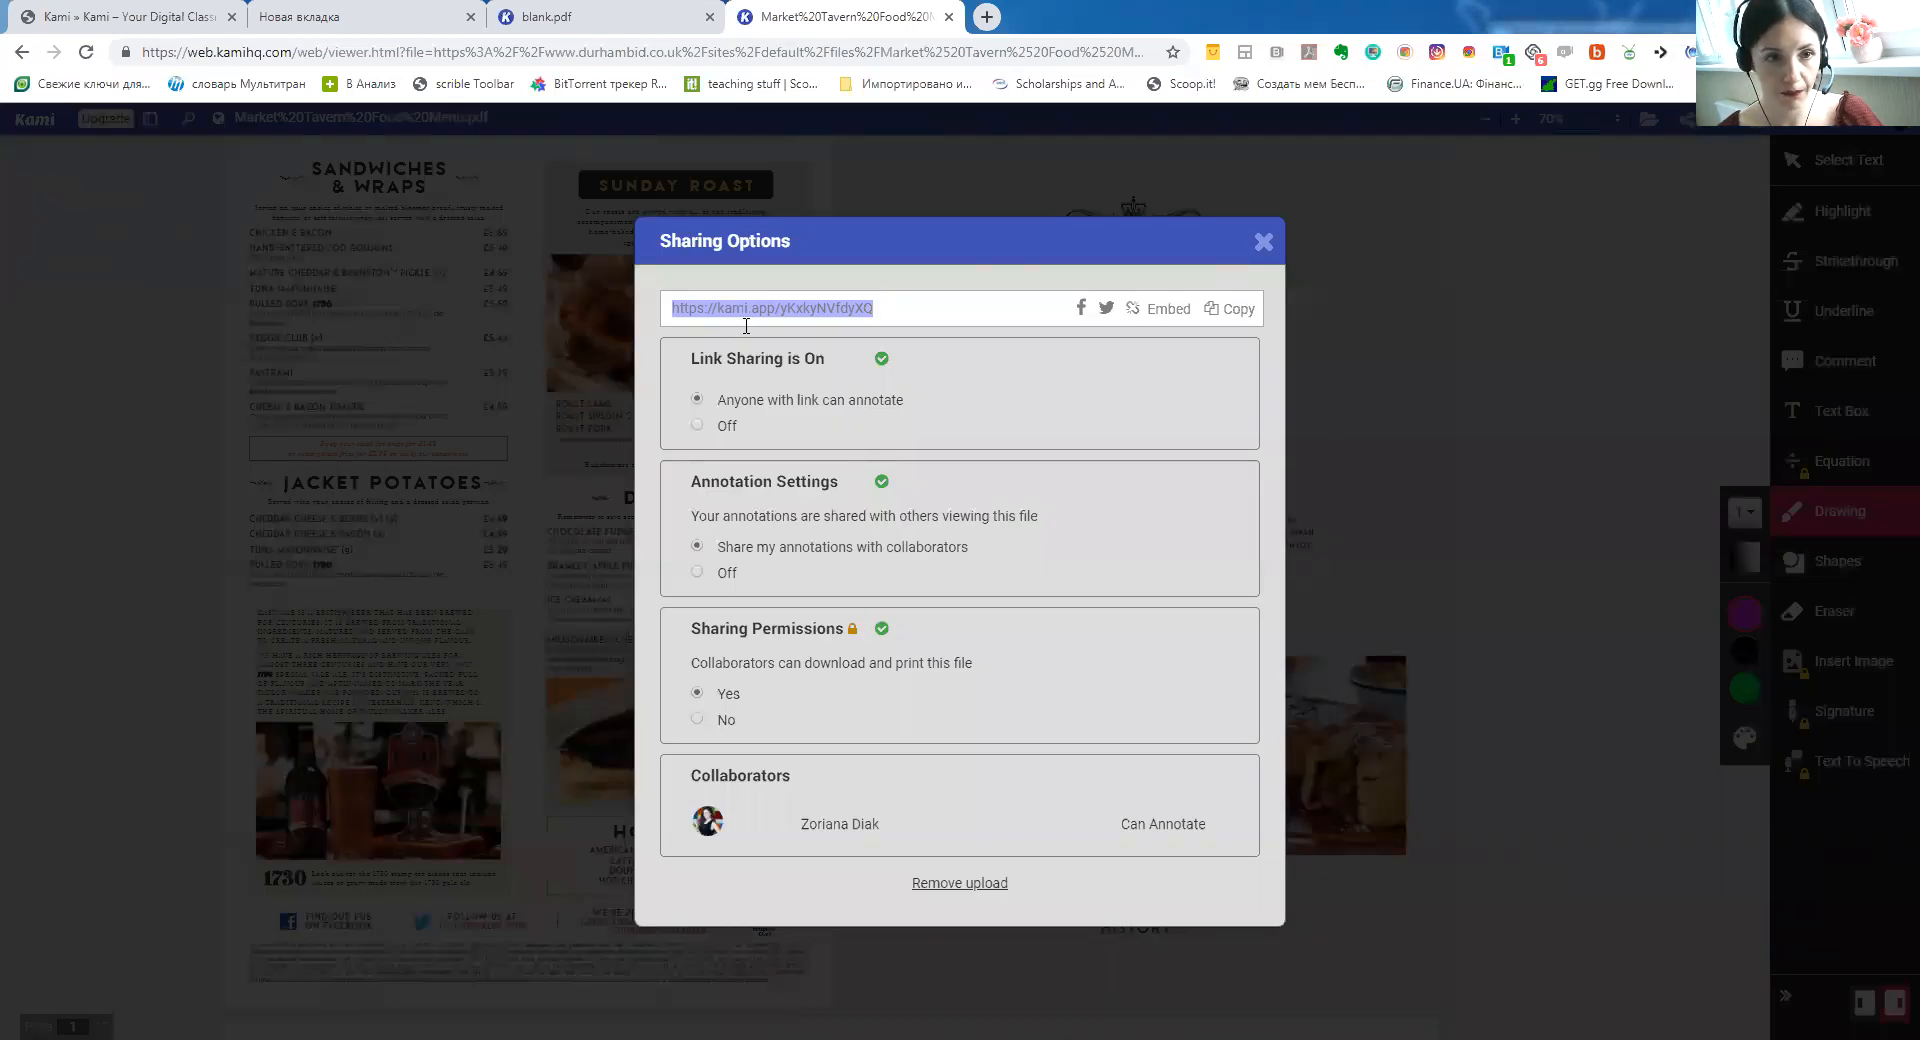
pyautogui.moveTo(699, 358); pyautogui.dragTo(846, 368)
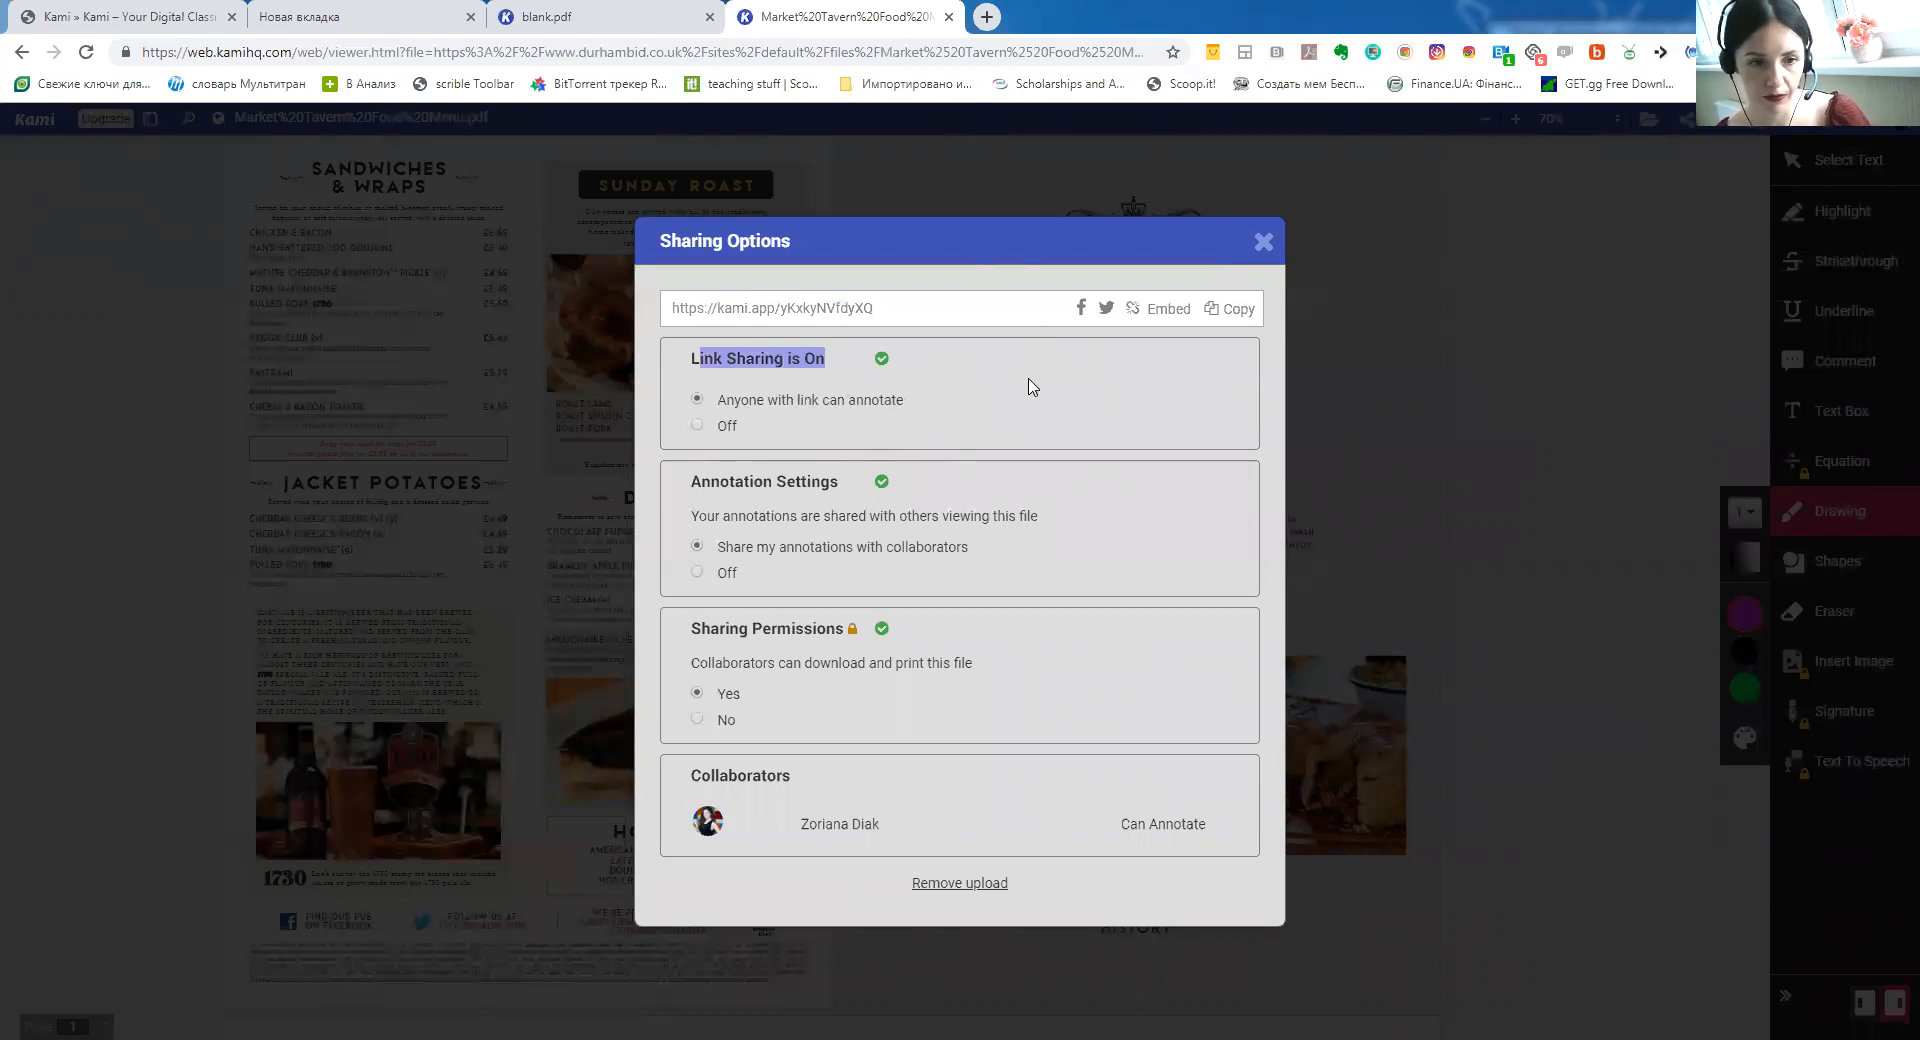
pyautogui.click(1240, 312)
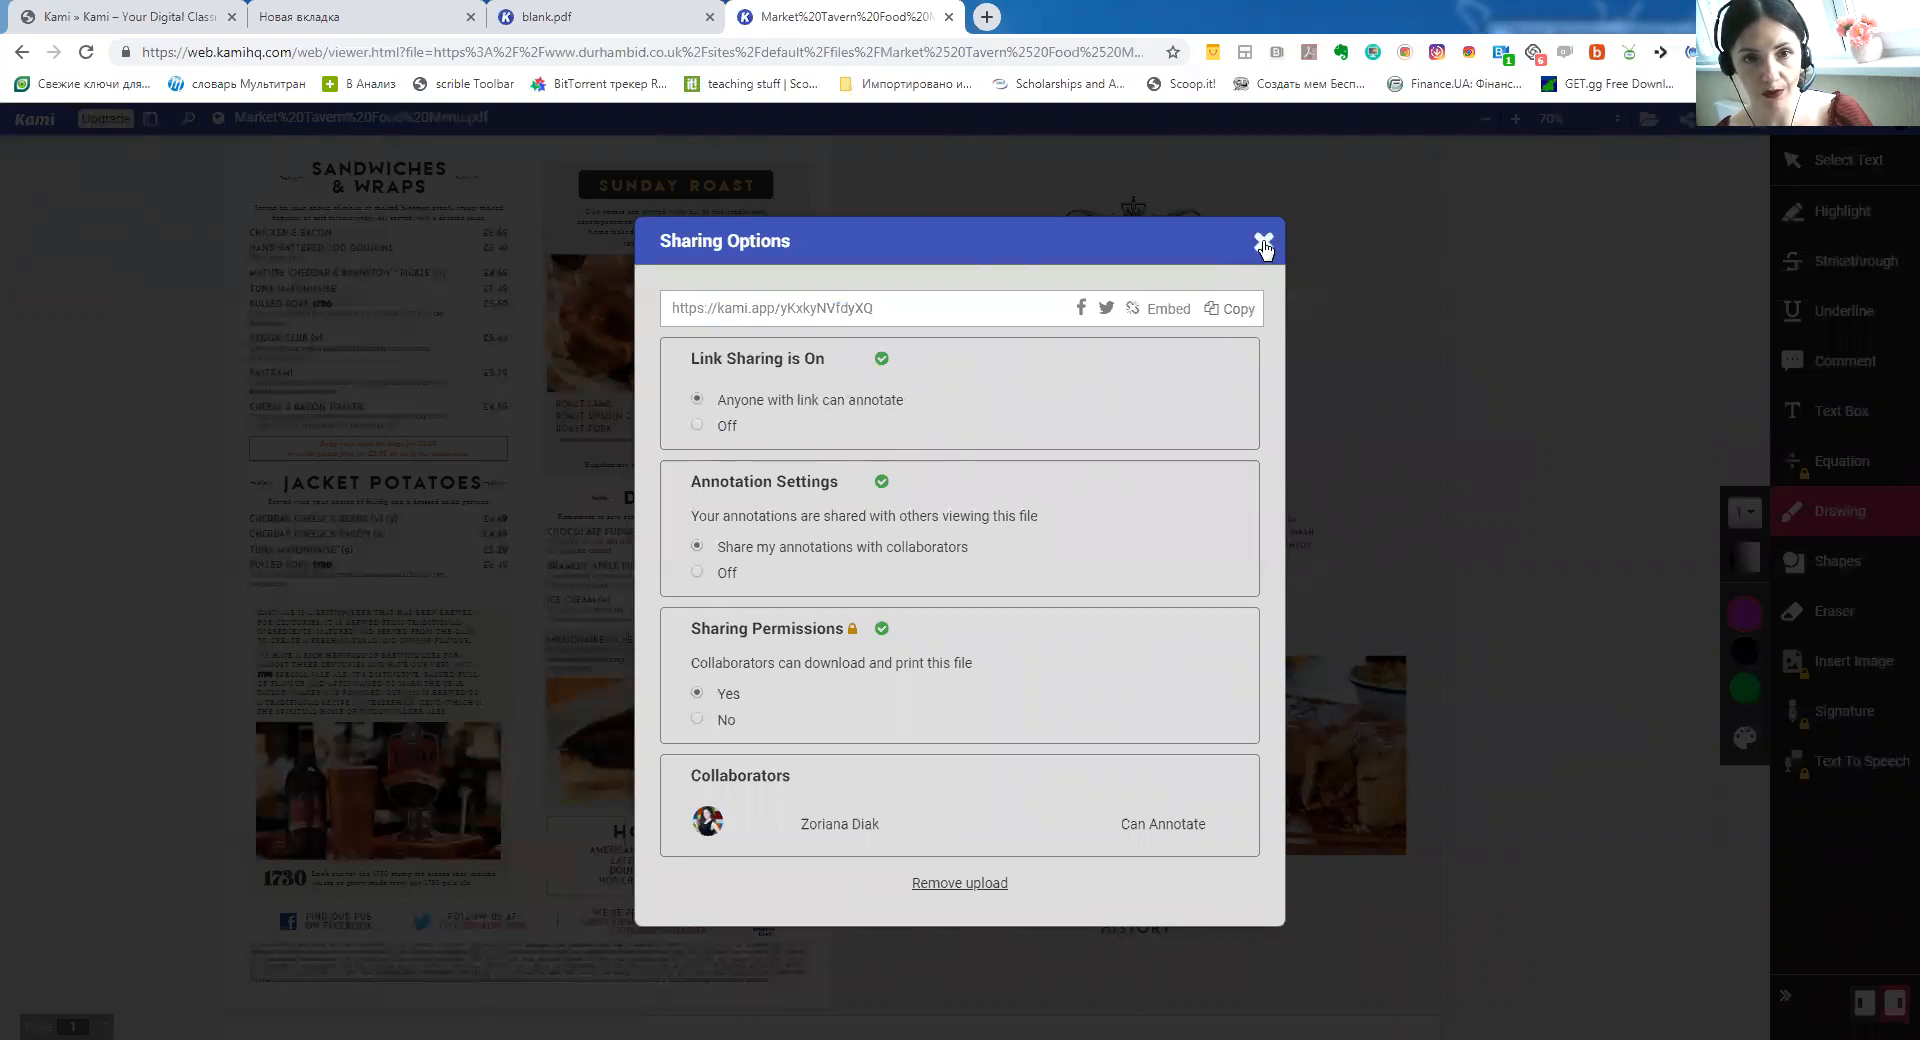
pyautogui.click(1262, 243)
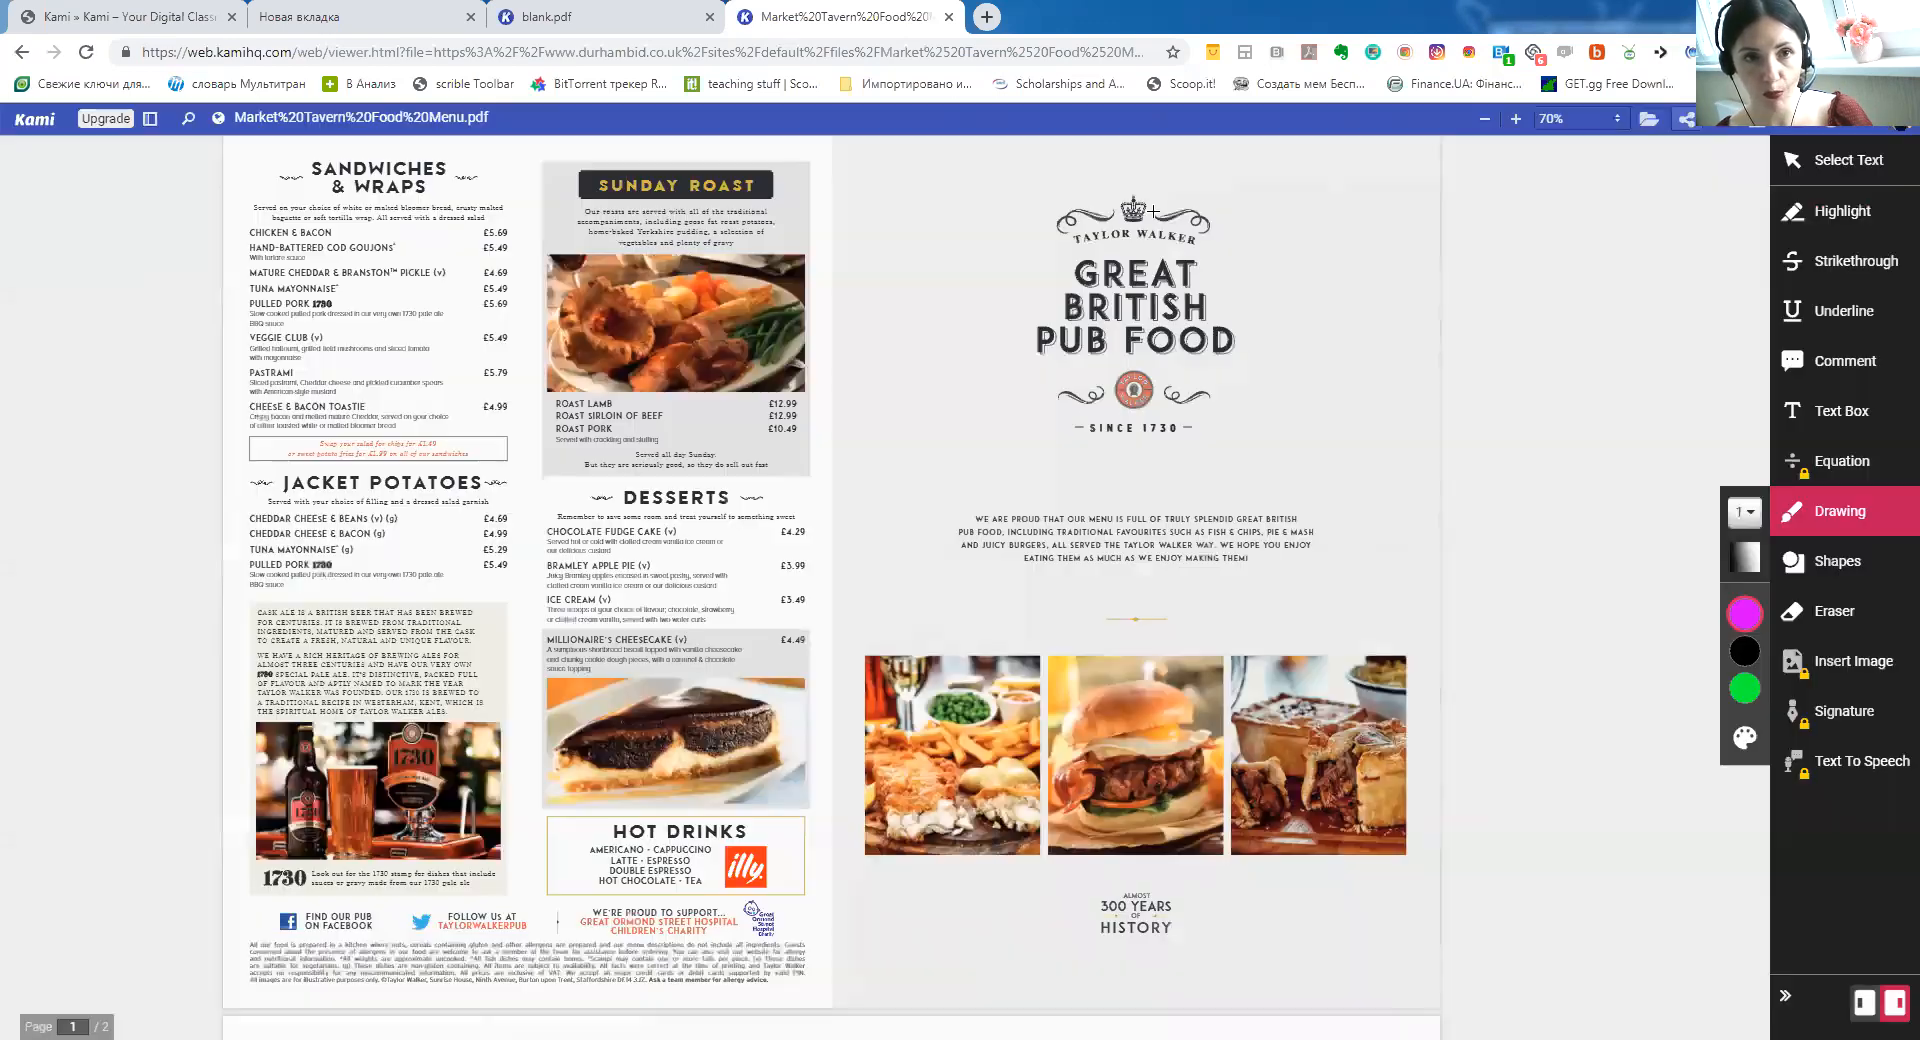
pyautogui.click(988, 16)
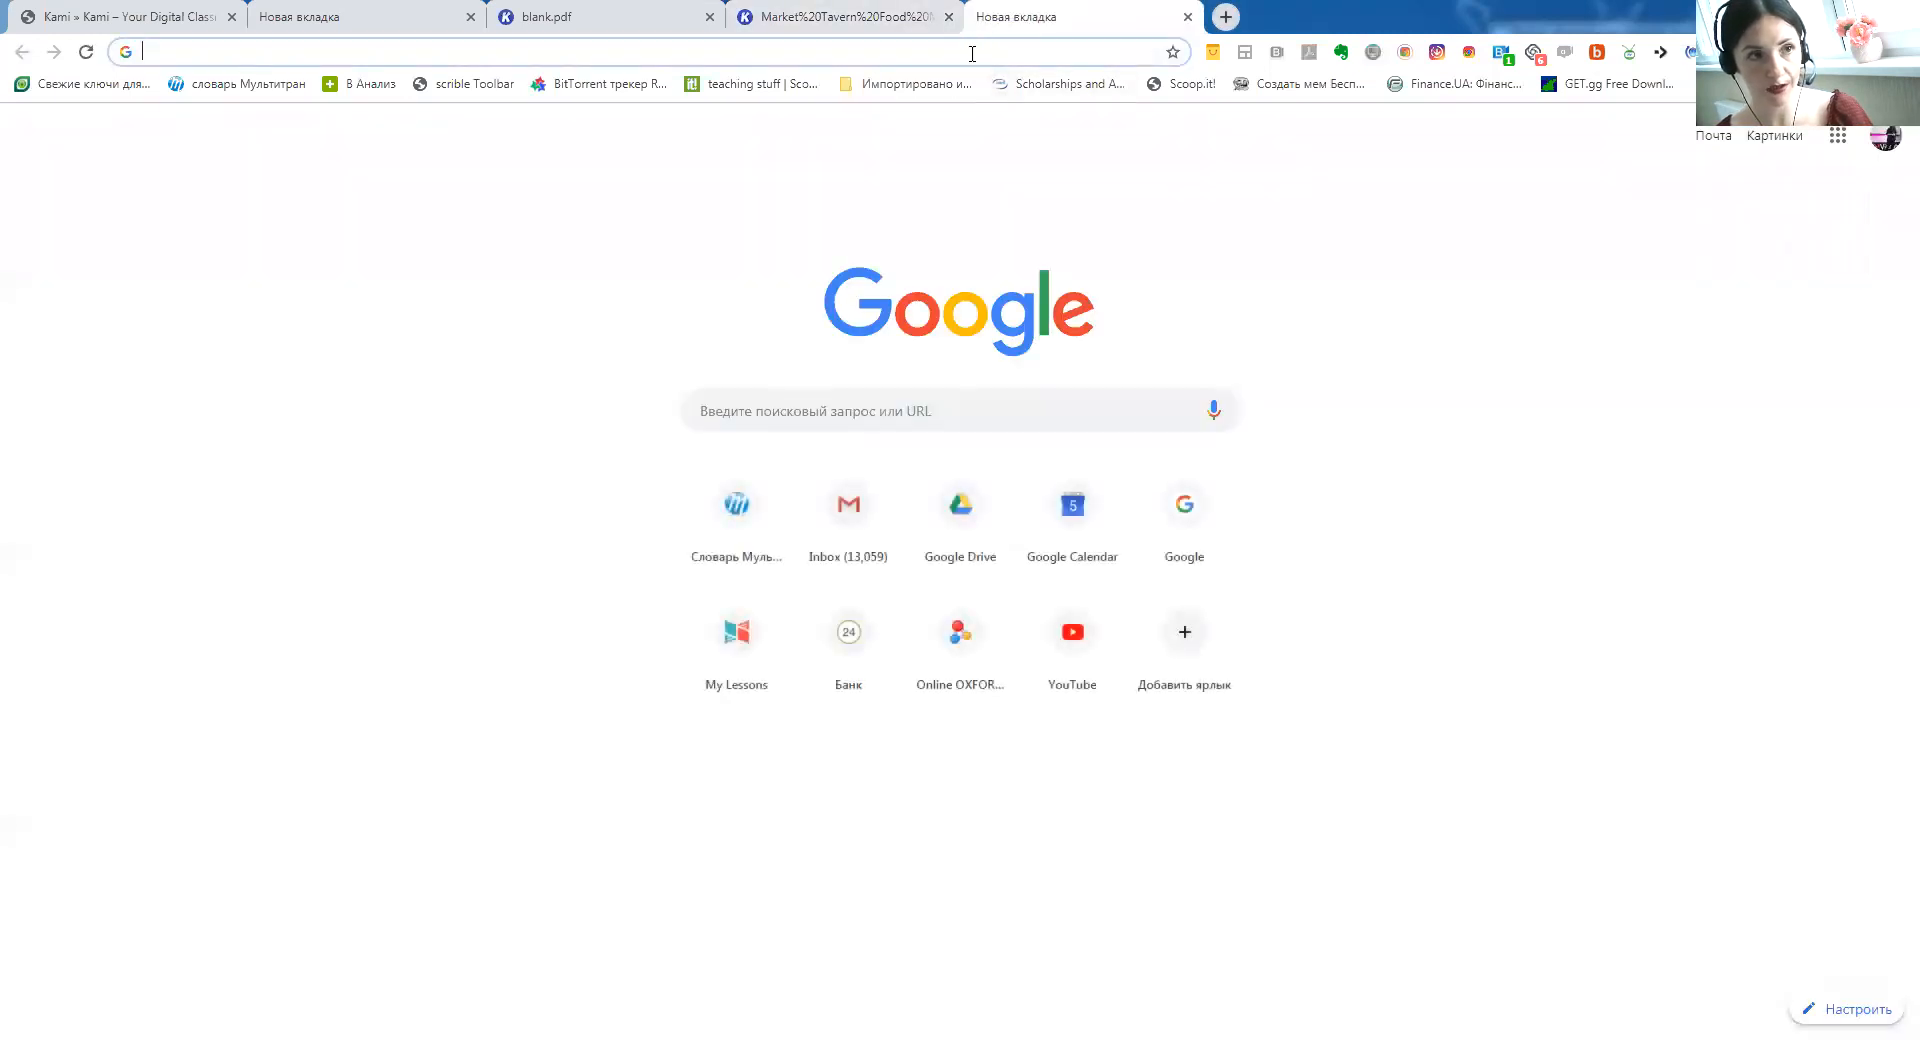
# Open the pasted share link in the new tab, then zoom the original menu tab to 130%
pyautogui.hotkey('ctrl', 'v')
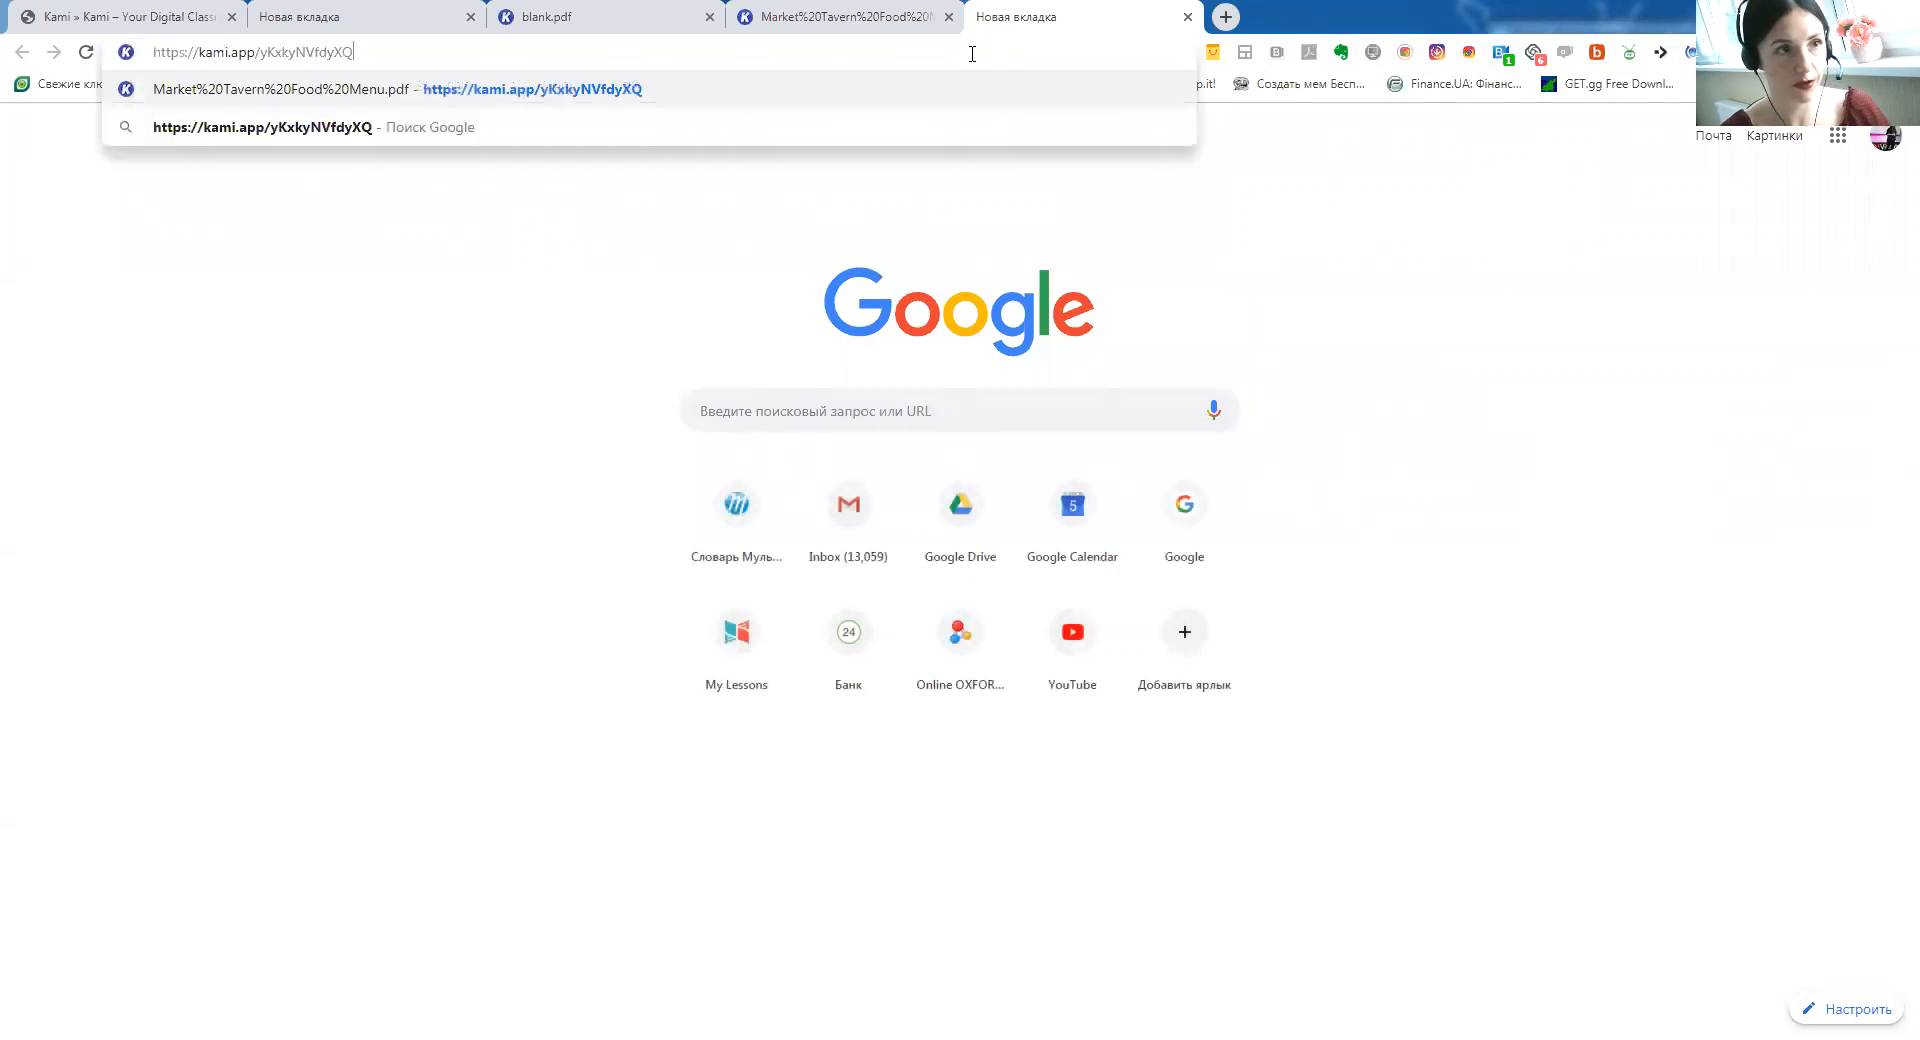
pyautogui.press('Return')
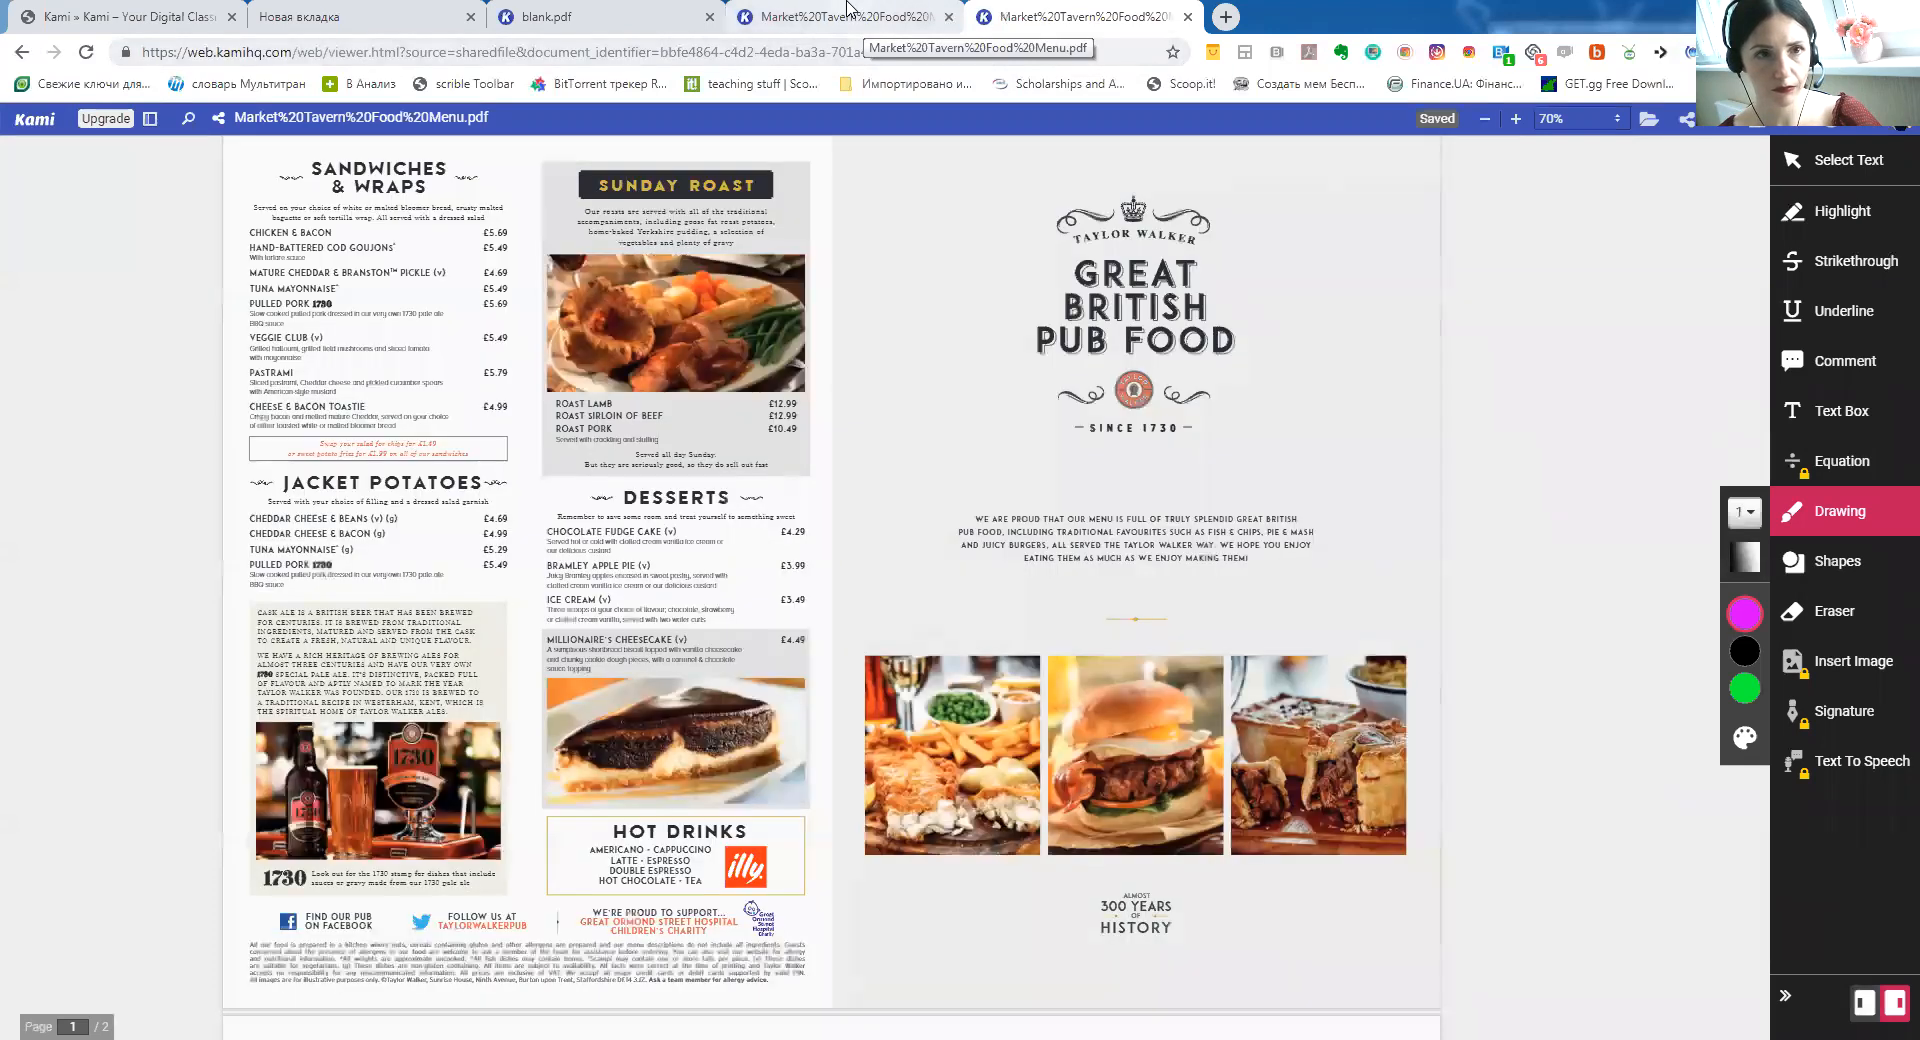
pyautogui.click(848, 10)
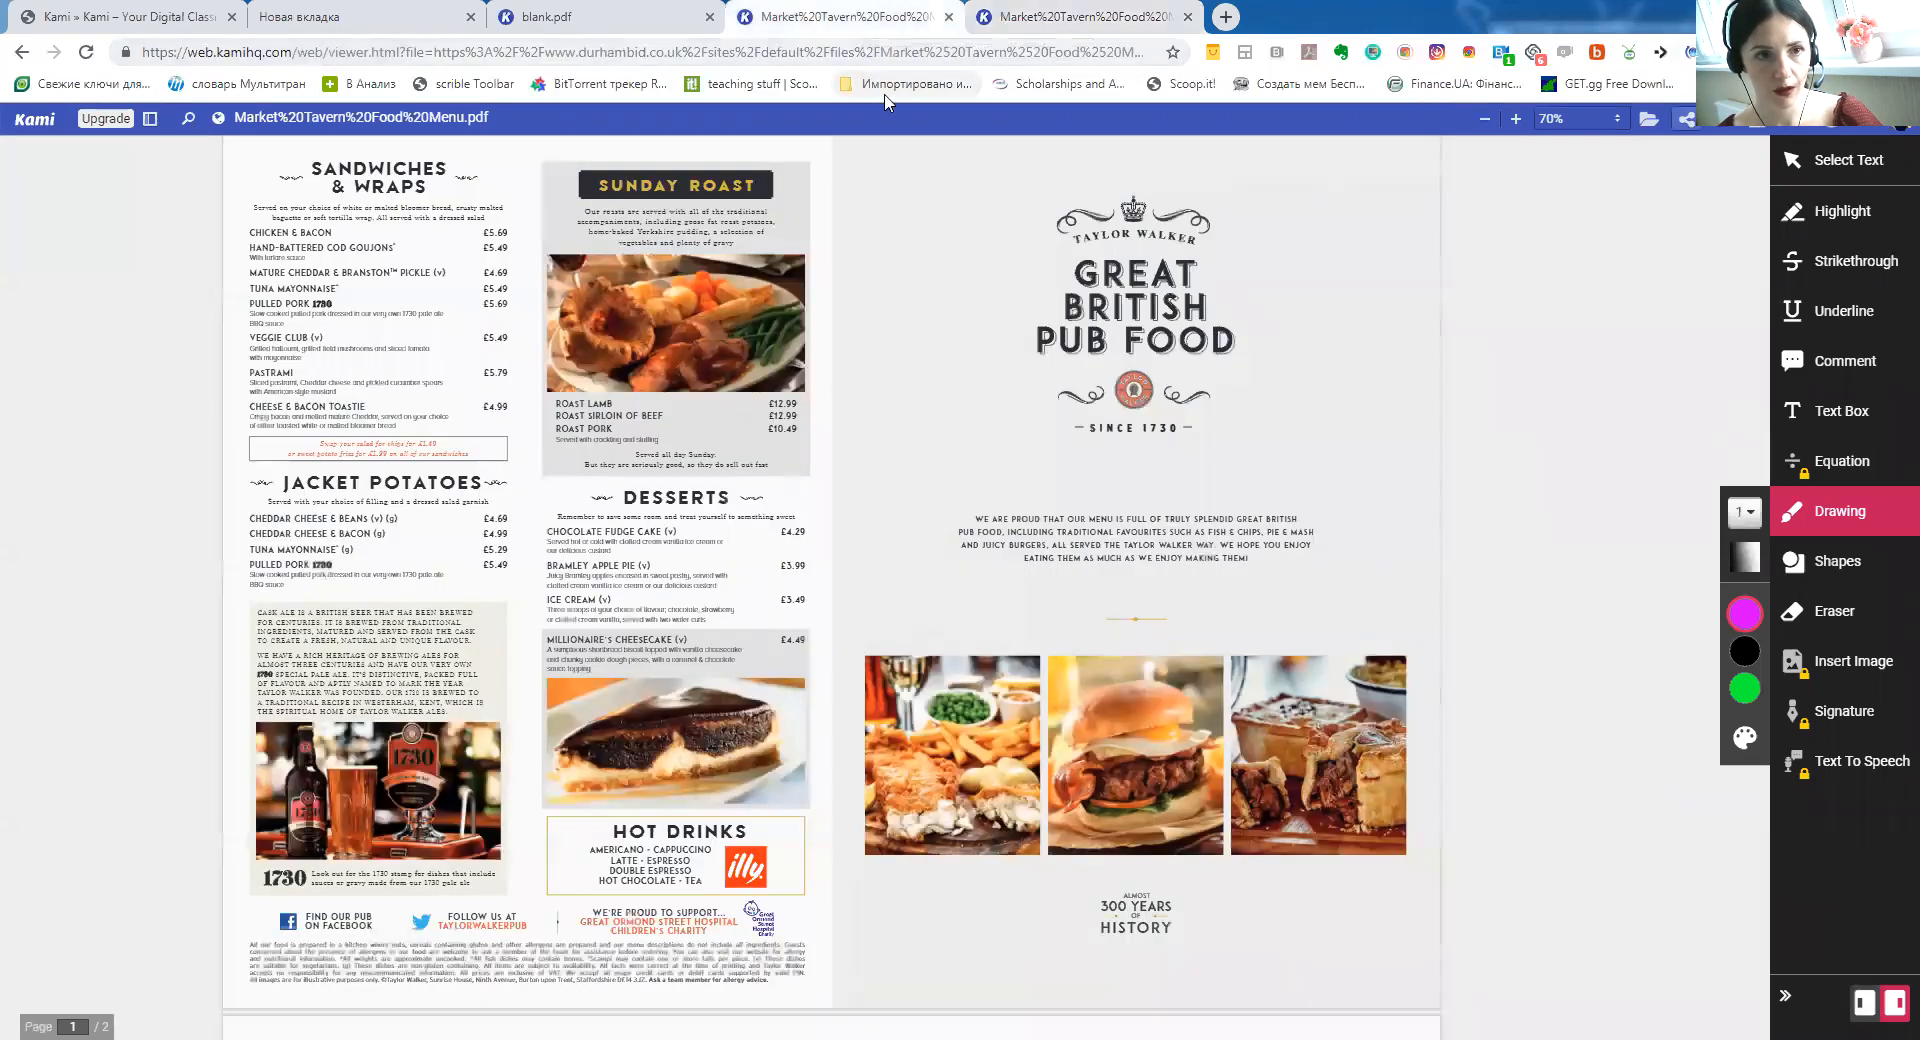
pyautogui.click(1516, 120)
pyautogui.click(1516, 120)
pyautogui.click(1516, 120)
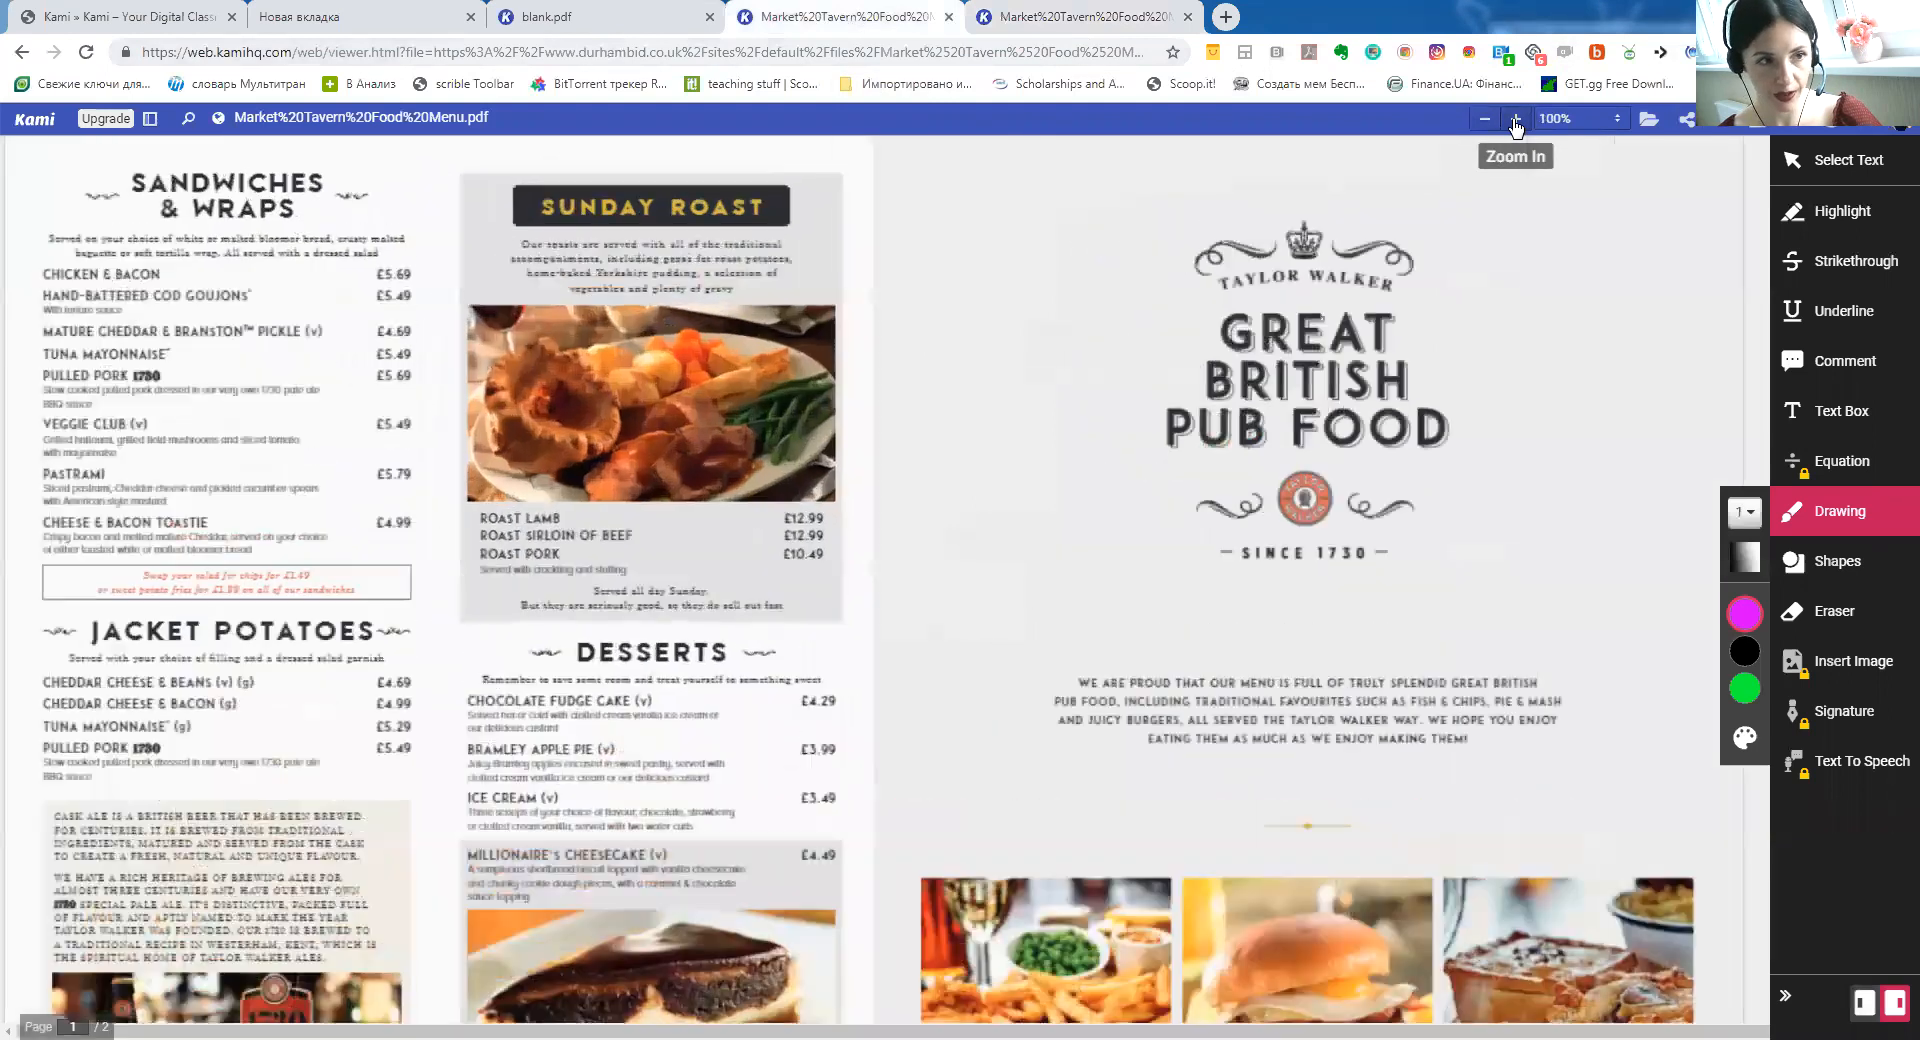
pyautogui.click(1516, 120)
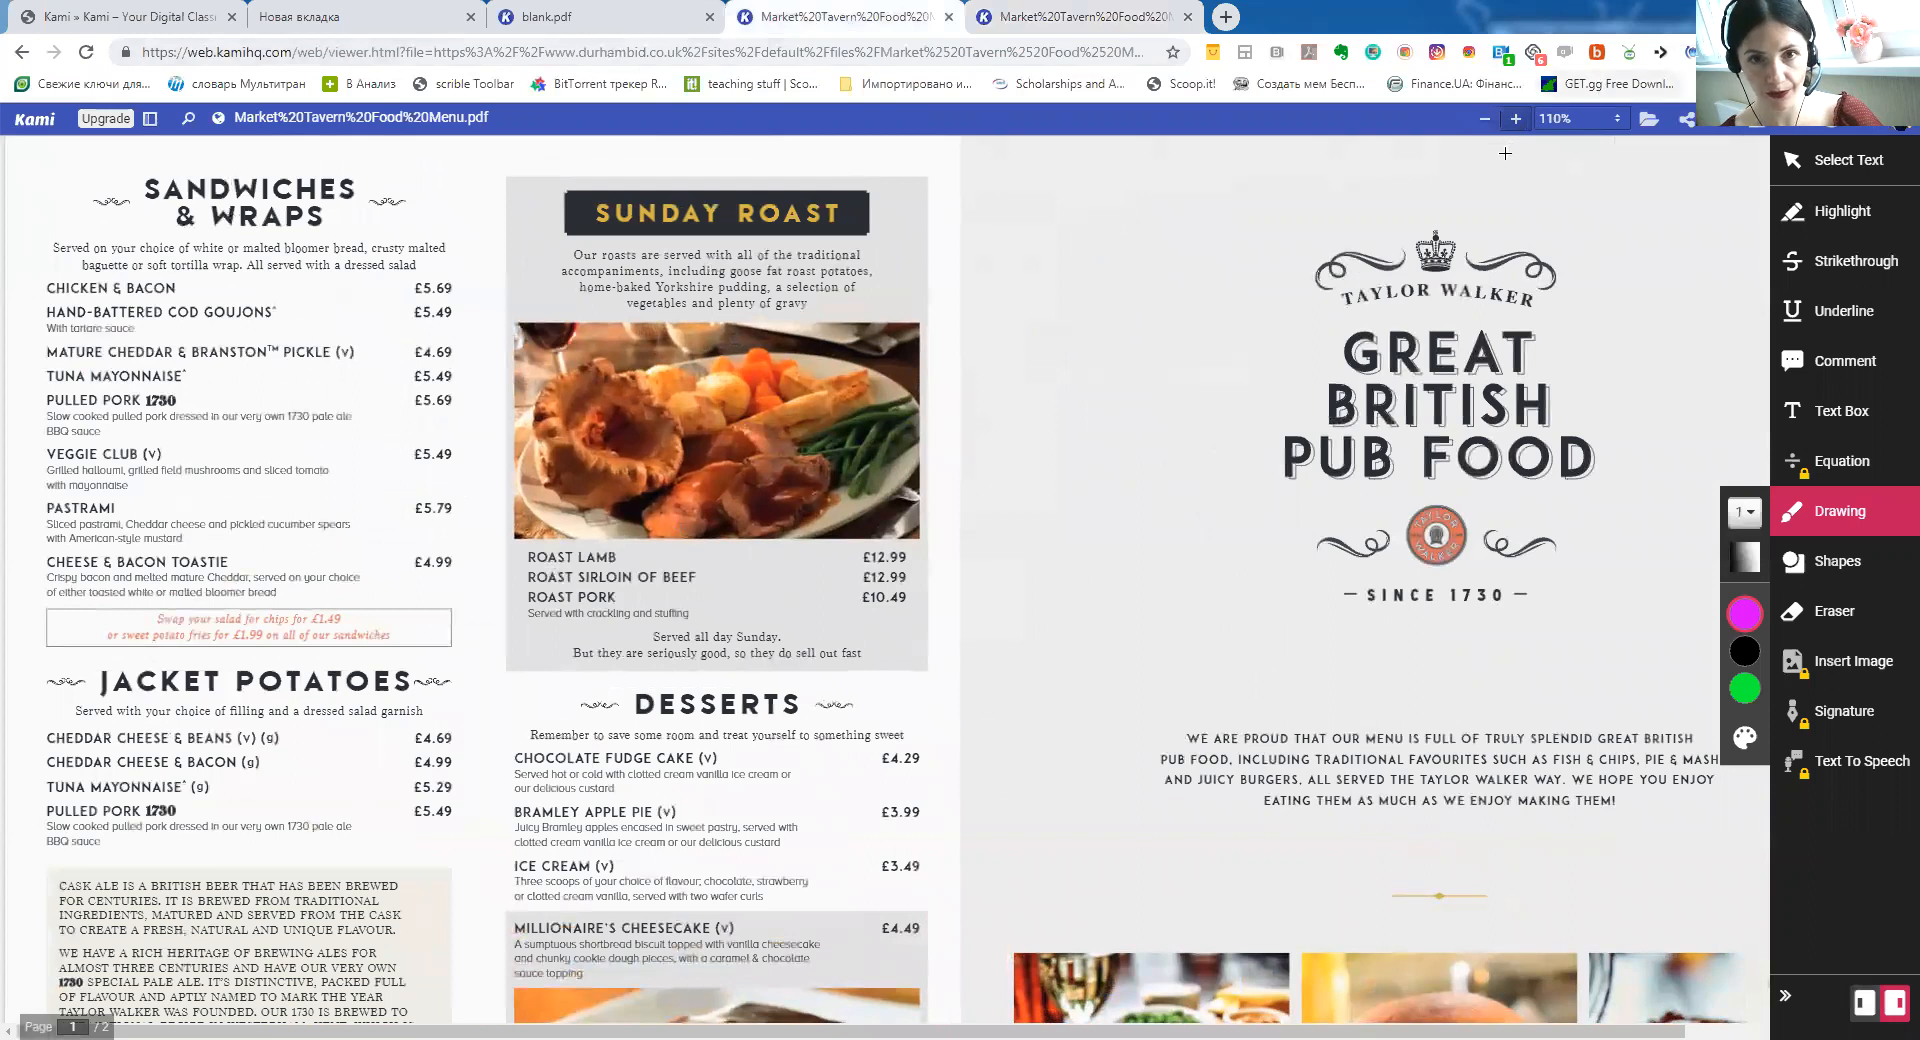
pyautogui.click(1515, 120)
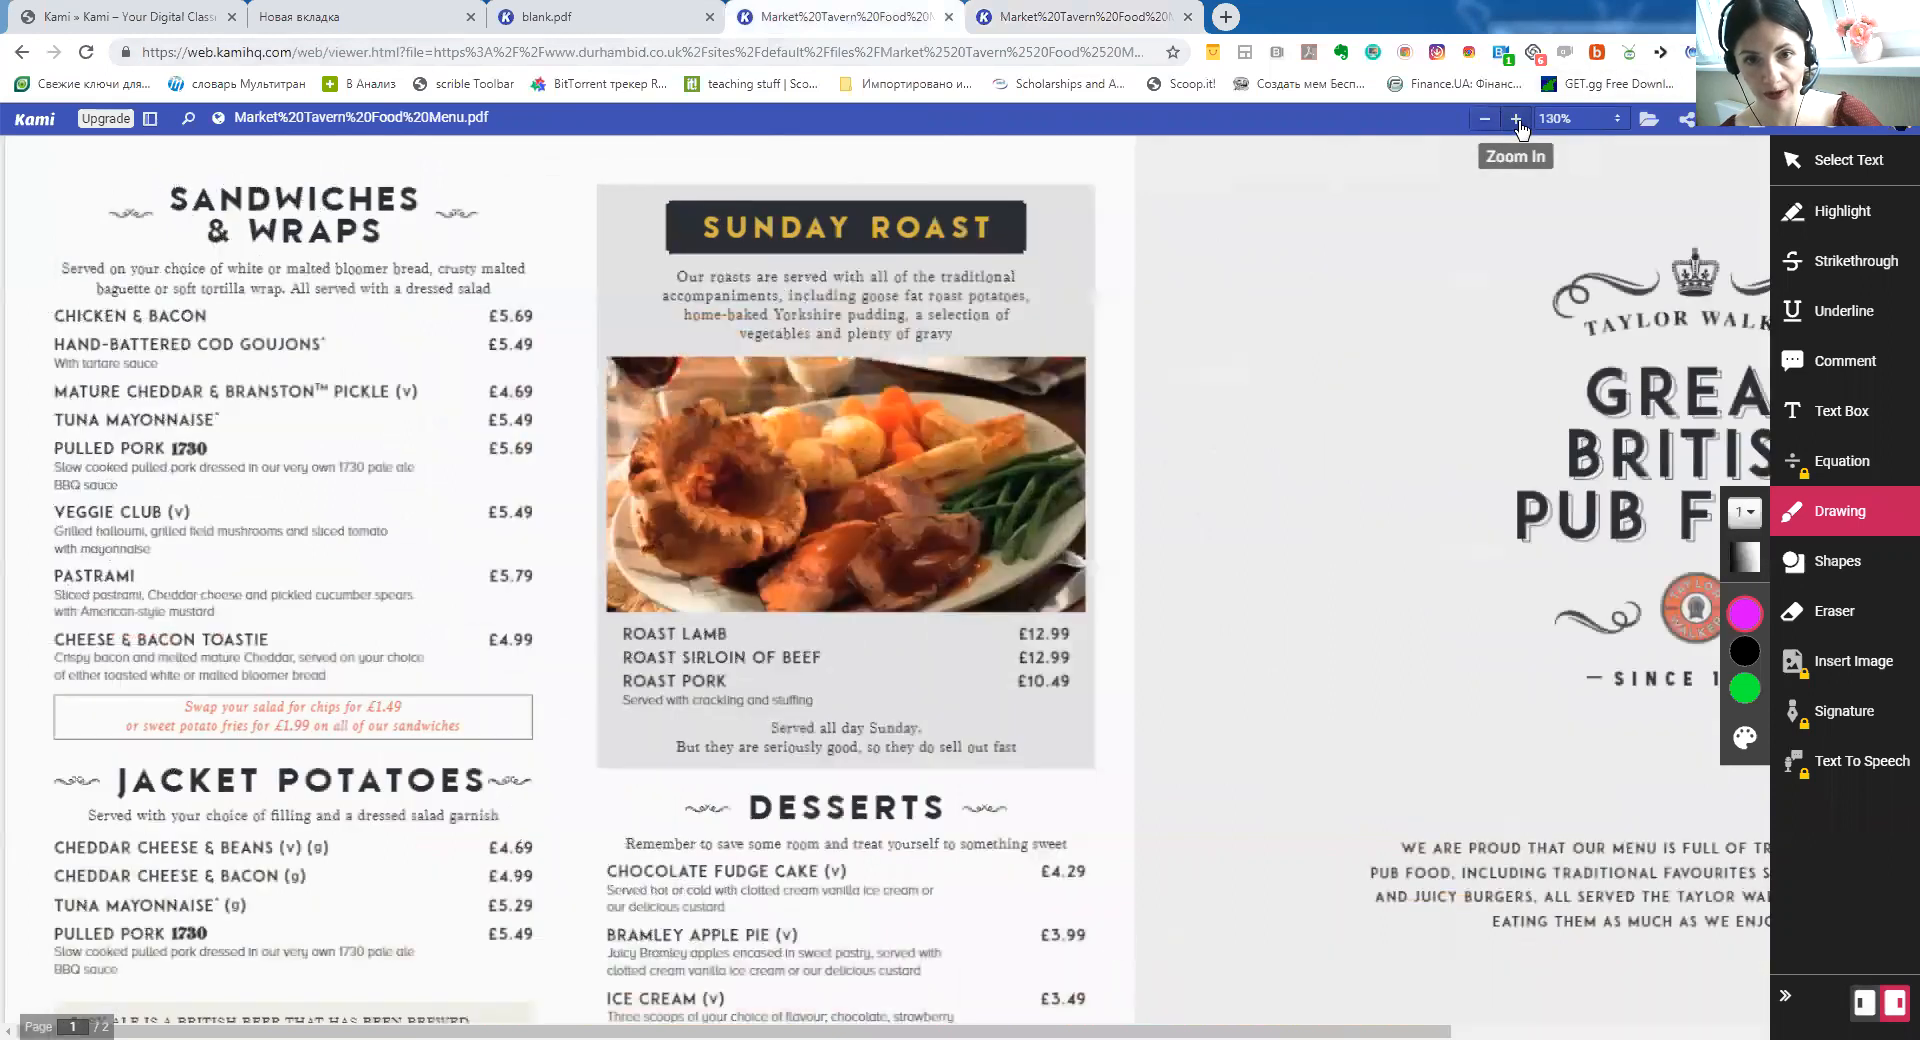
pyautogui.moveTo(1183, 434); pyautogui.dragTo(1297, 432)
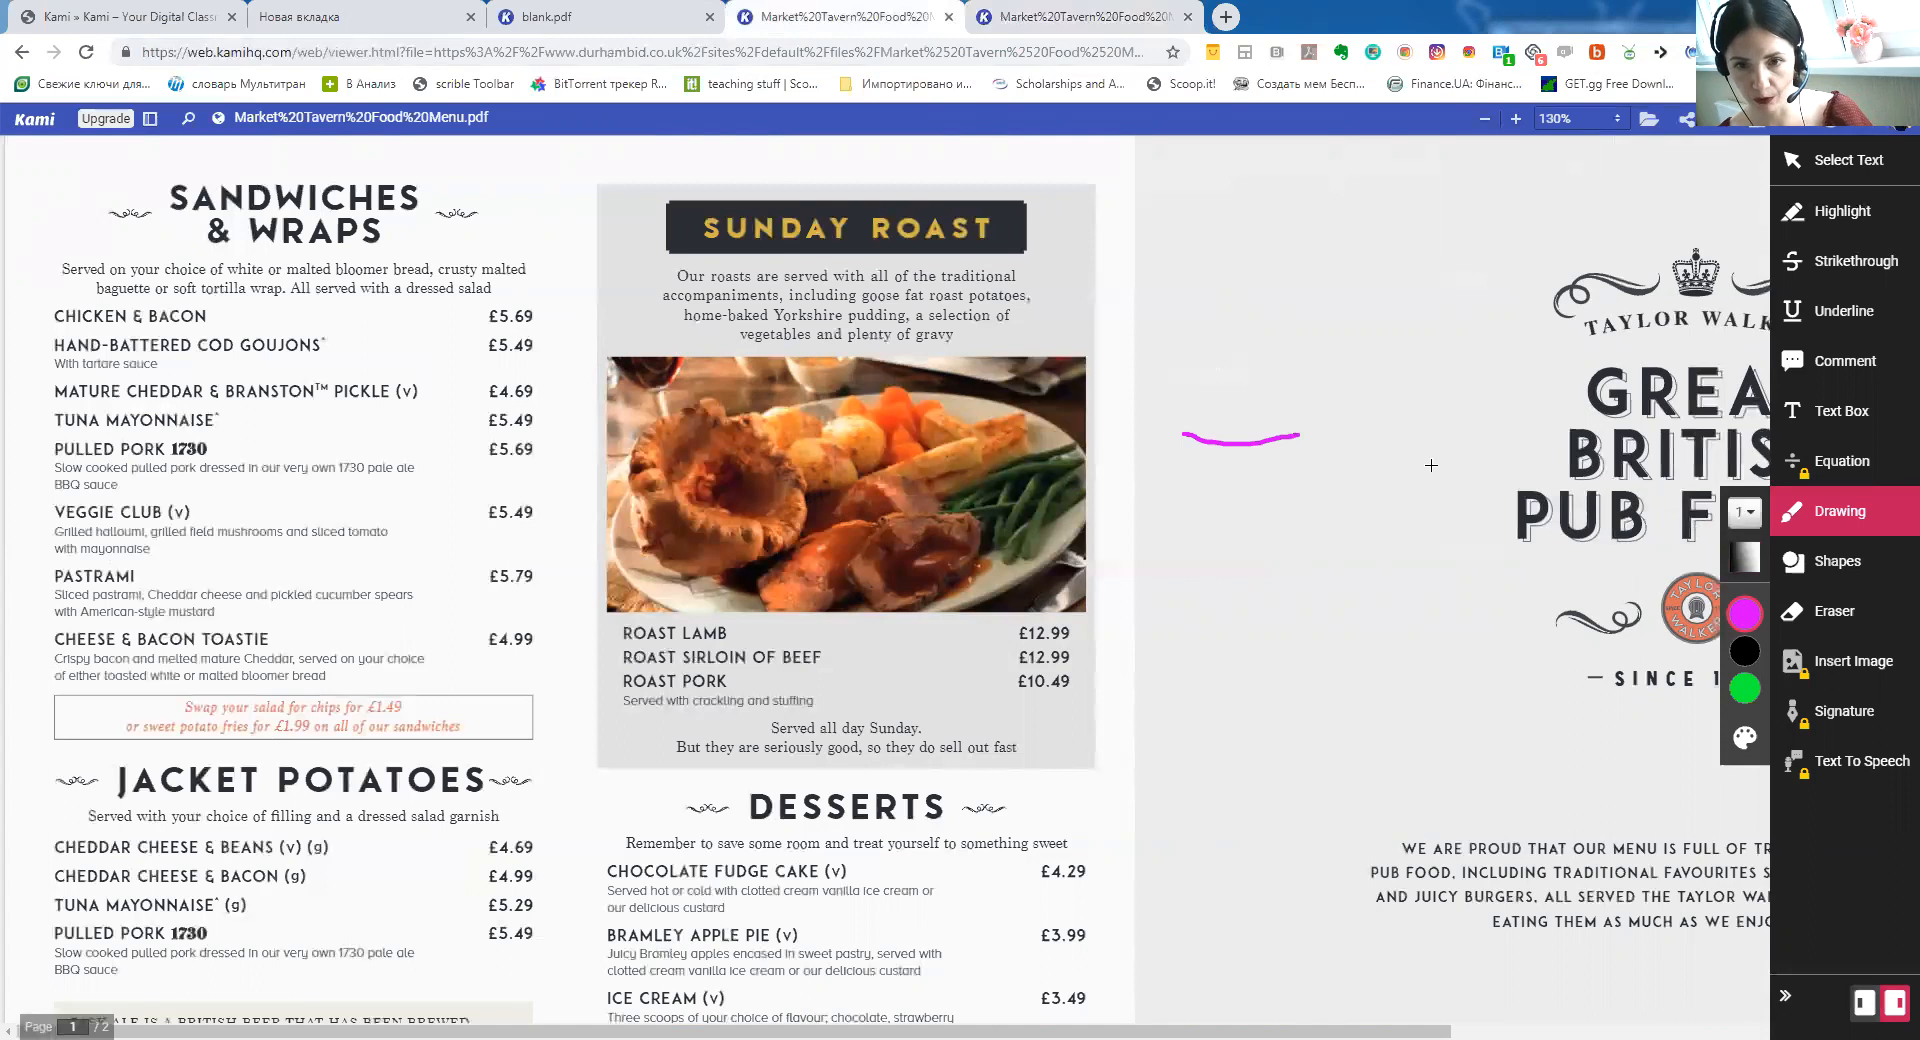
pyautogui.click(1887, 622)
pyautogui.moveTo(1170, 432); pyautogui.dragTo(1255, 441)
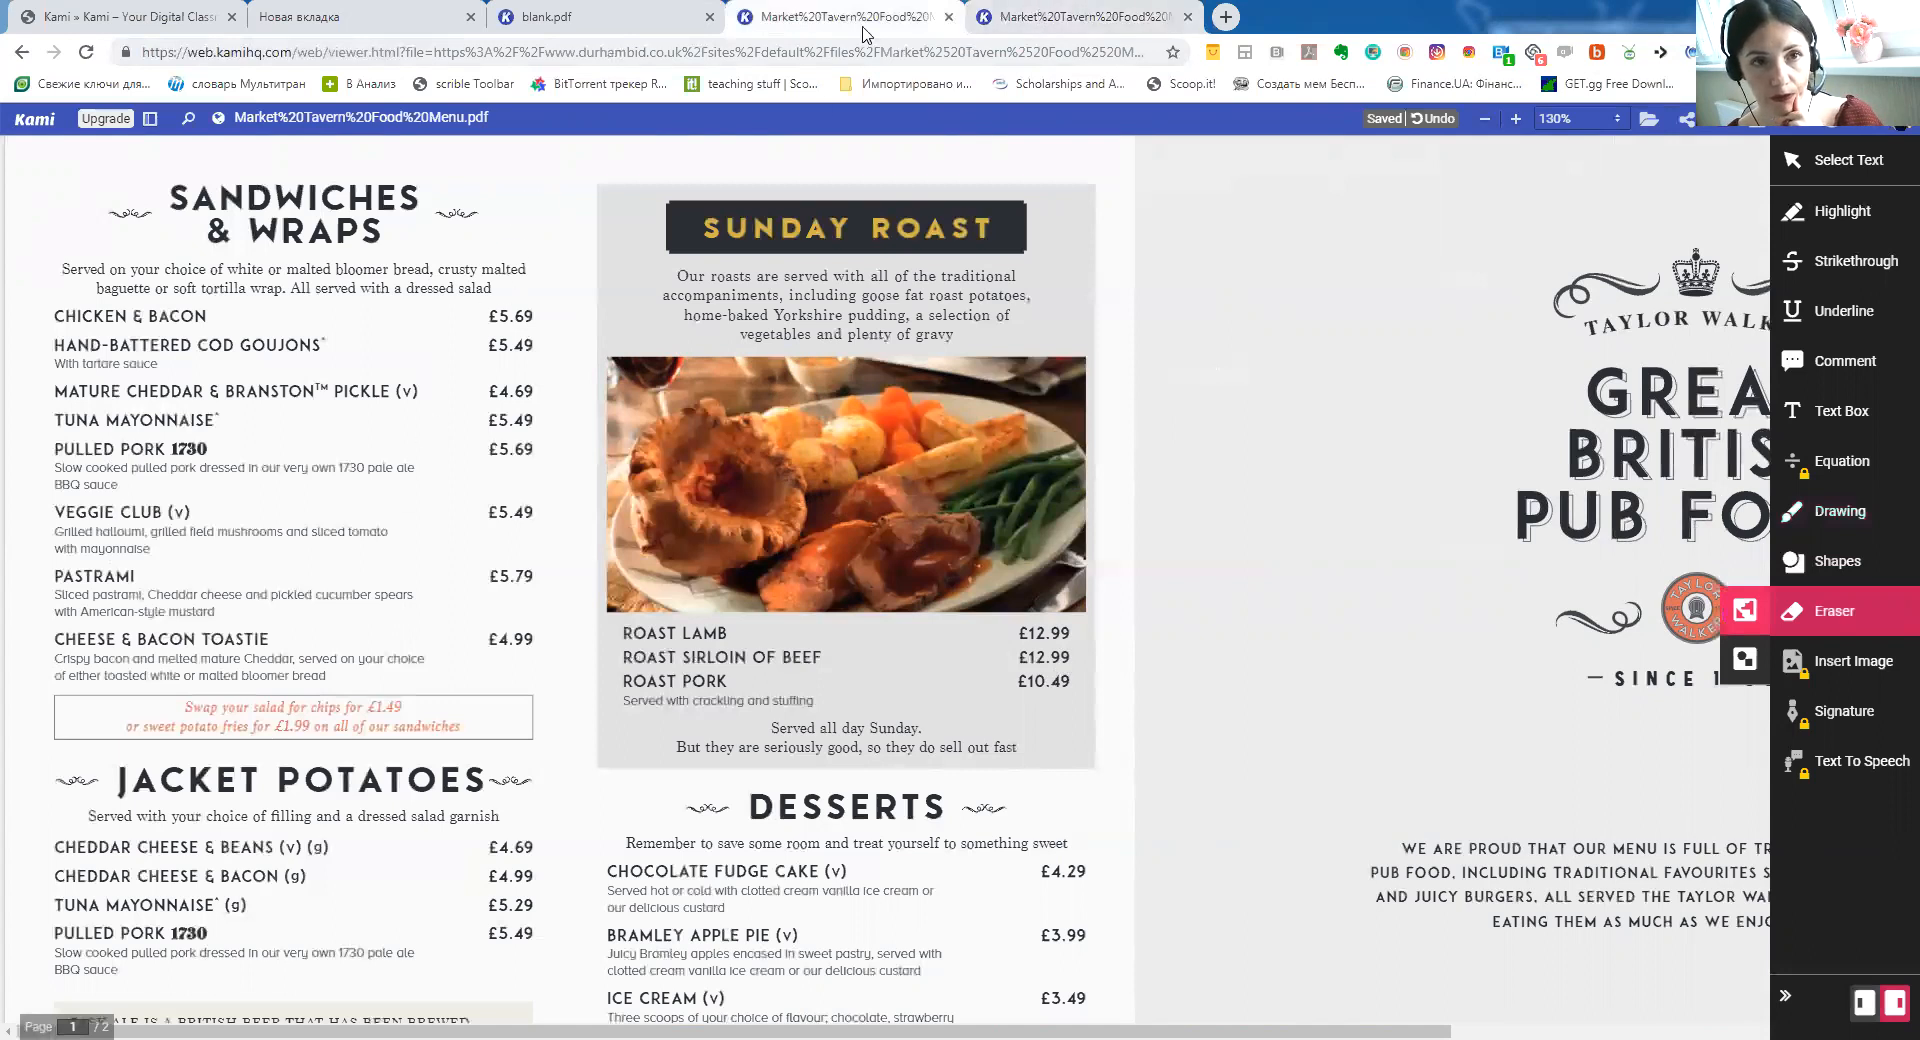
pyautogui.click(1060, 15)
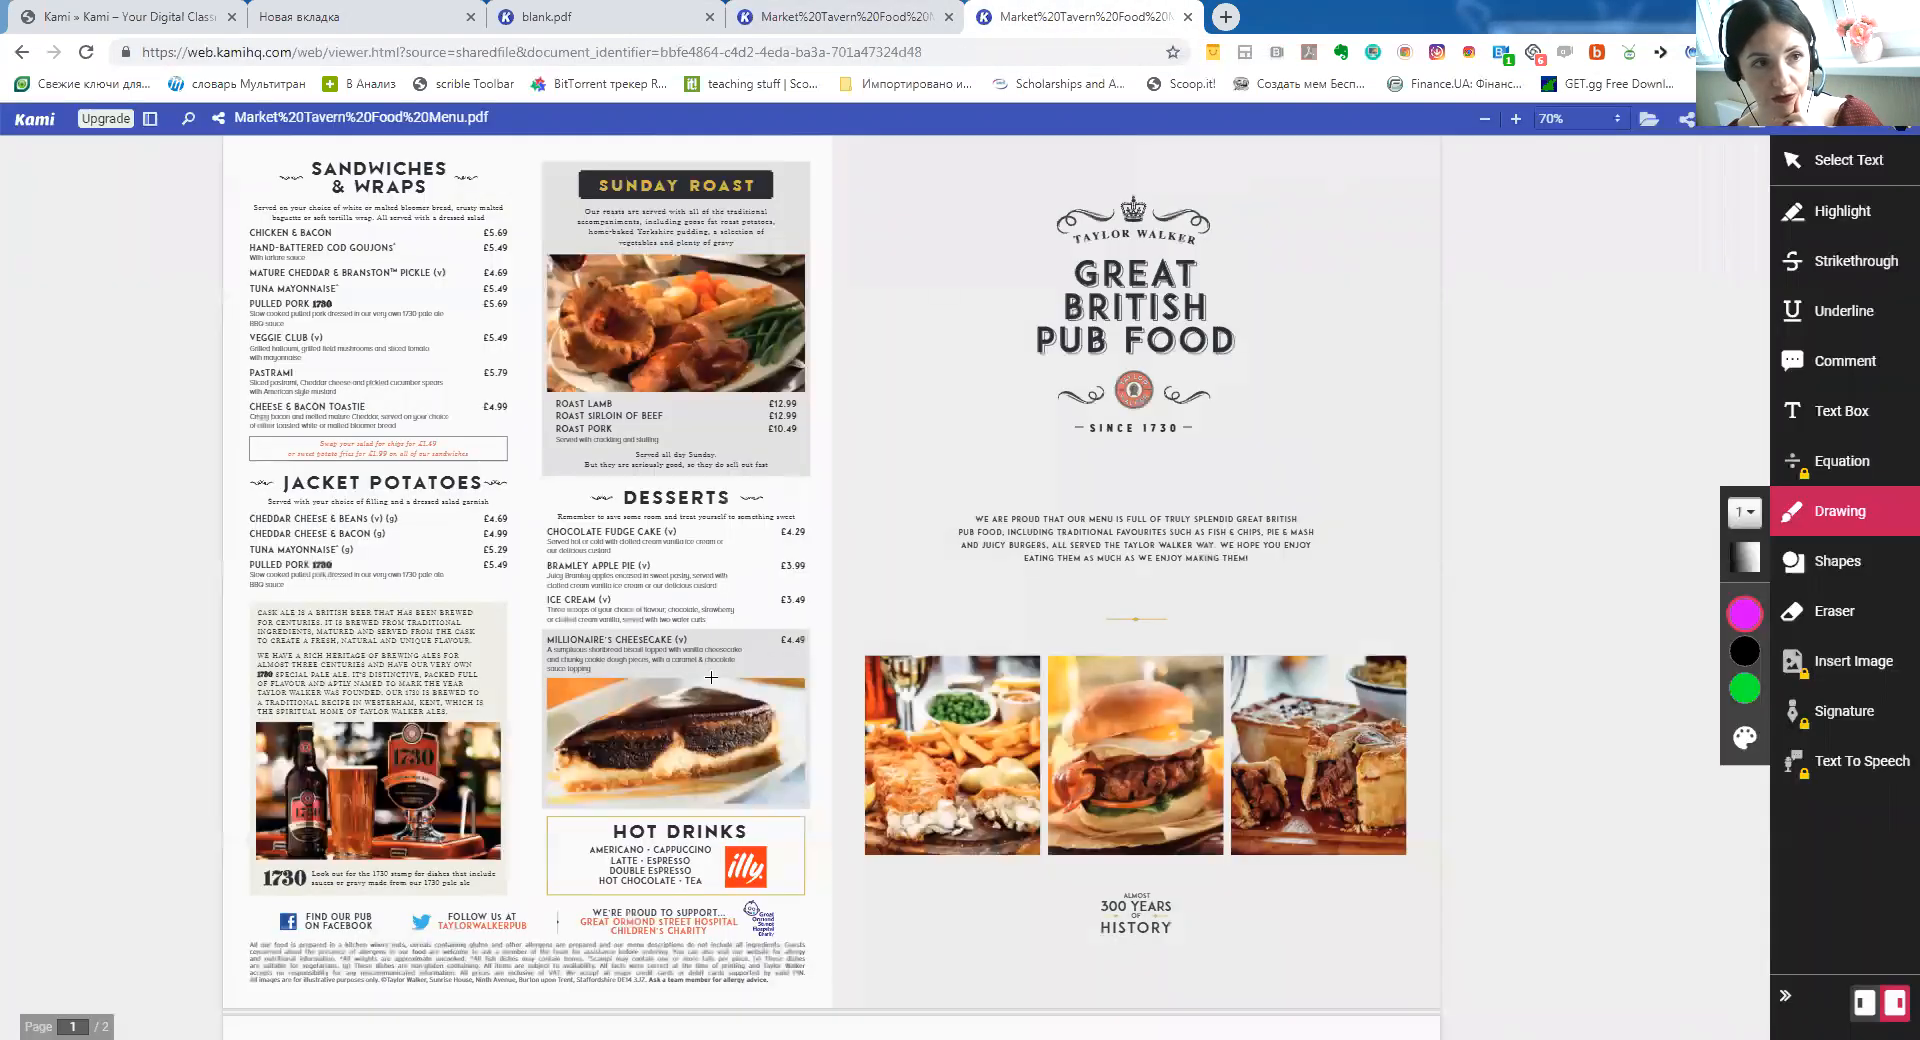
pyautogui.click(86, 55)
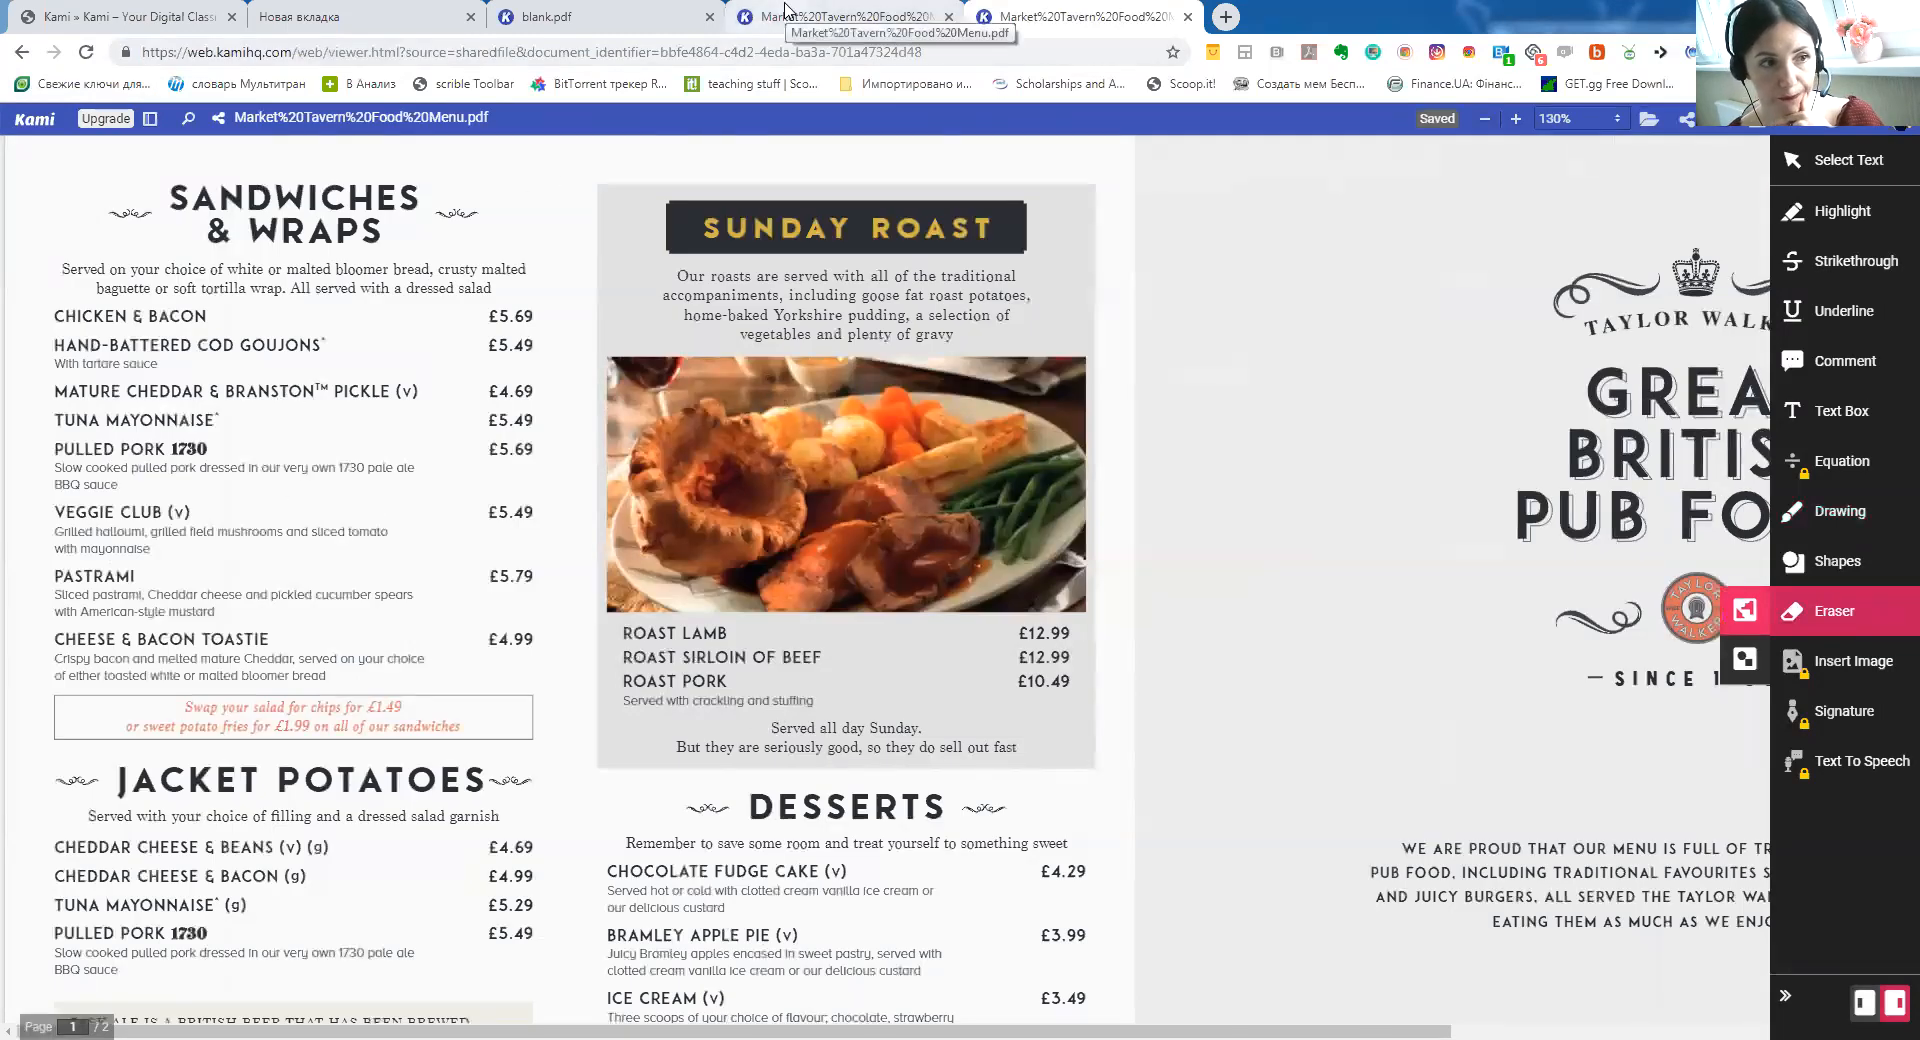
pyautogui.click(785, 11)
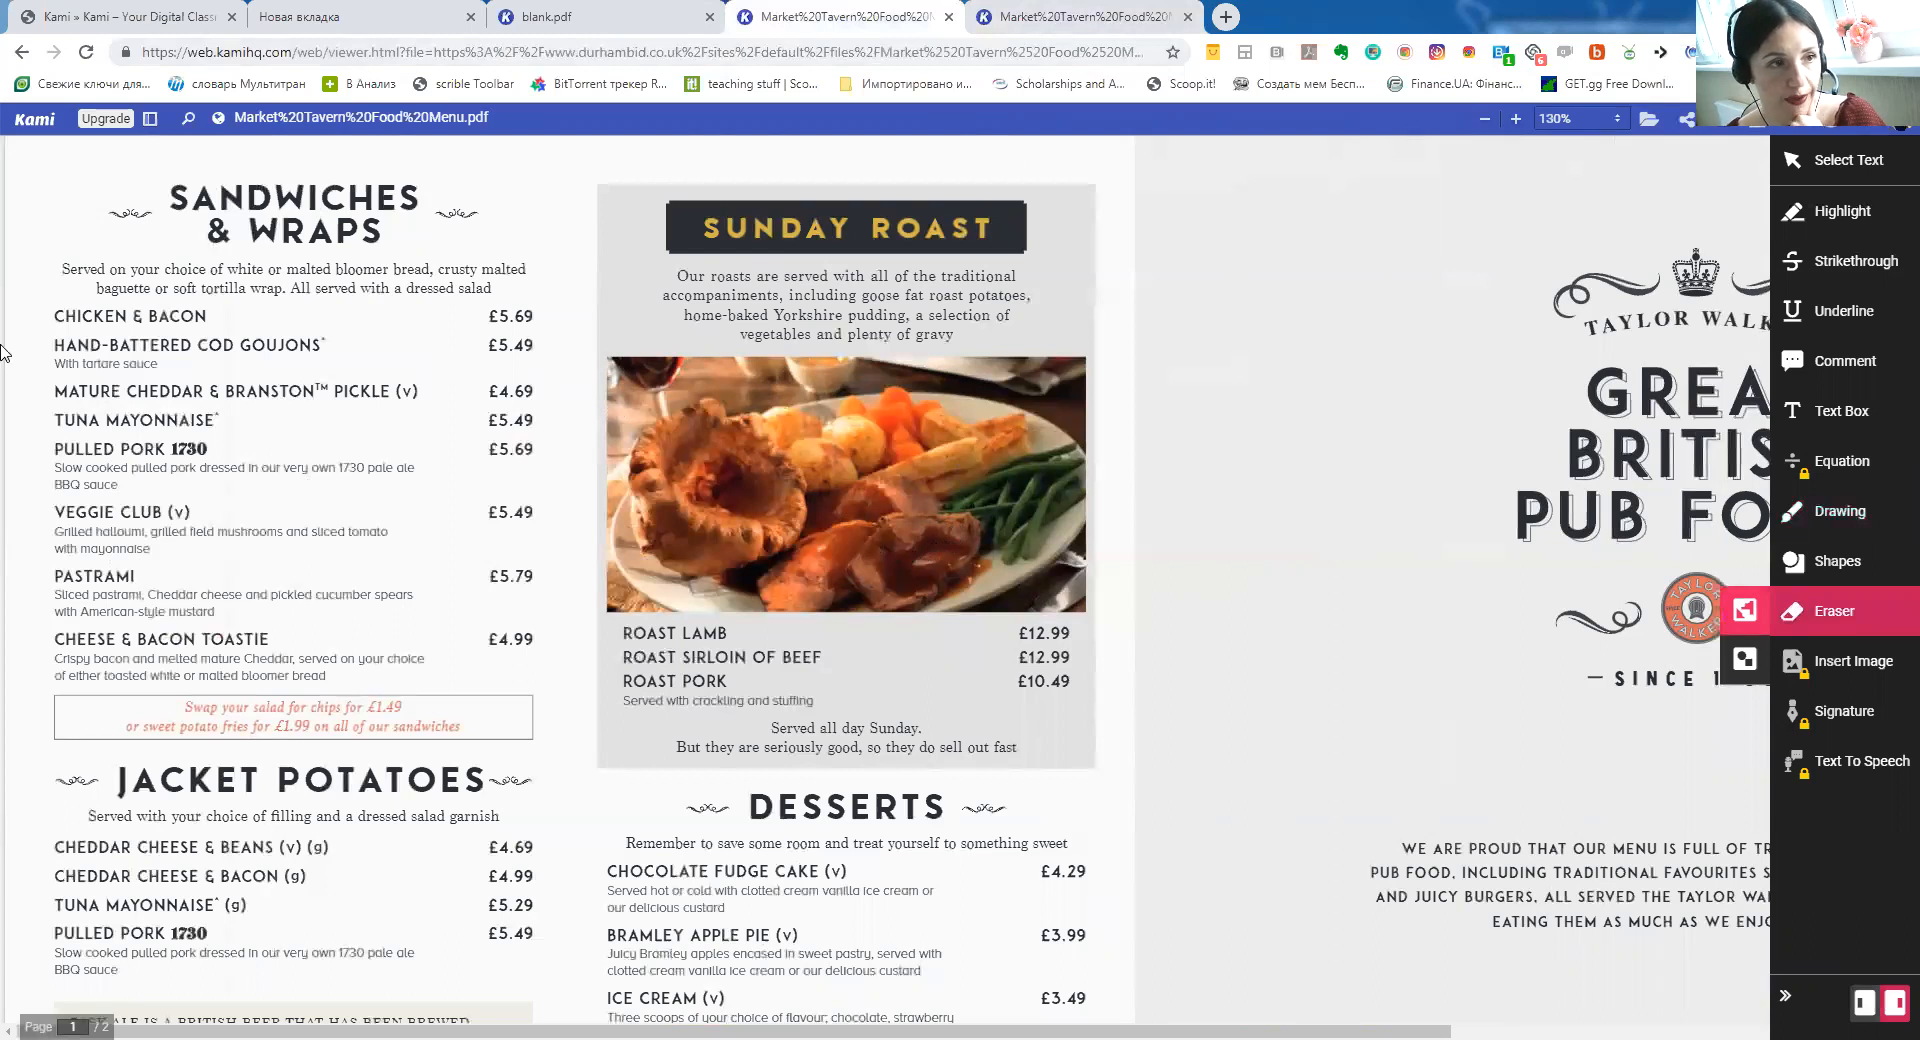
# Highlight 'Served', 'bloomer bread' and 'tortilla wrap' in yellow in the Sandwiches & Wraps intro sentence
pyautogui.click(1848, 212)
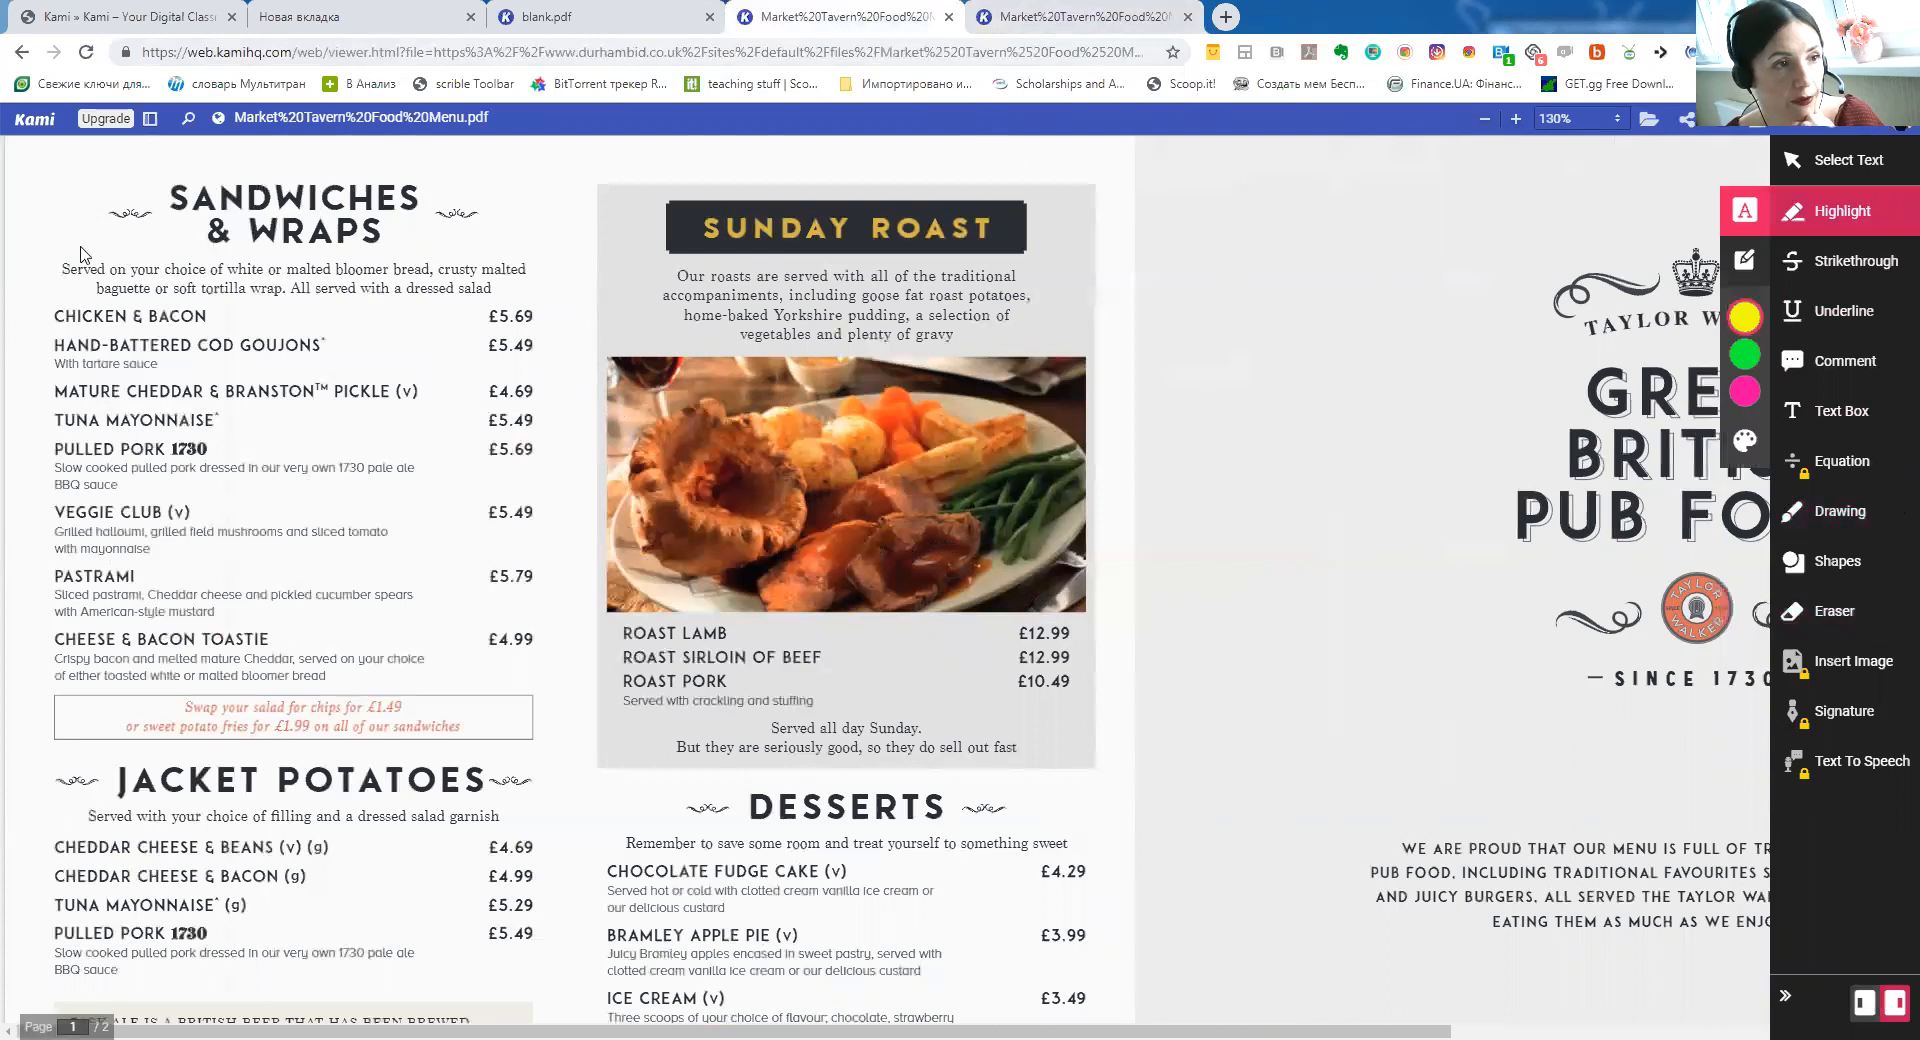
pyautogui.moveTo(66, 268); pyautogui.dragTo(104, 264)
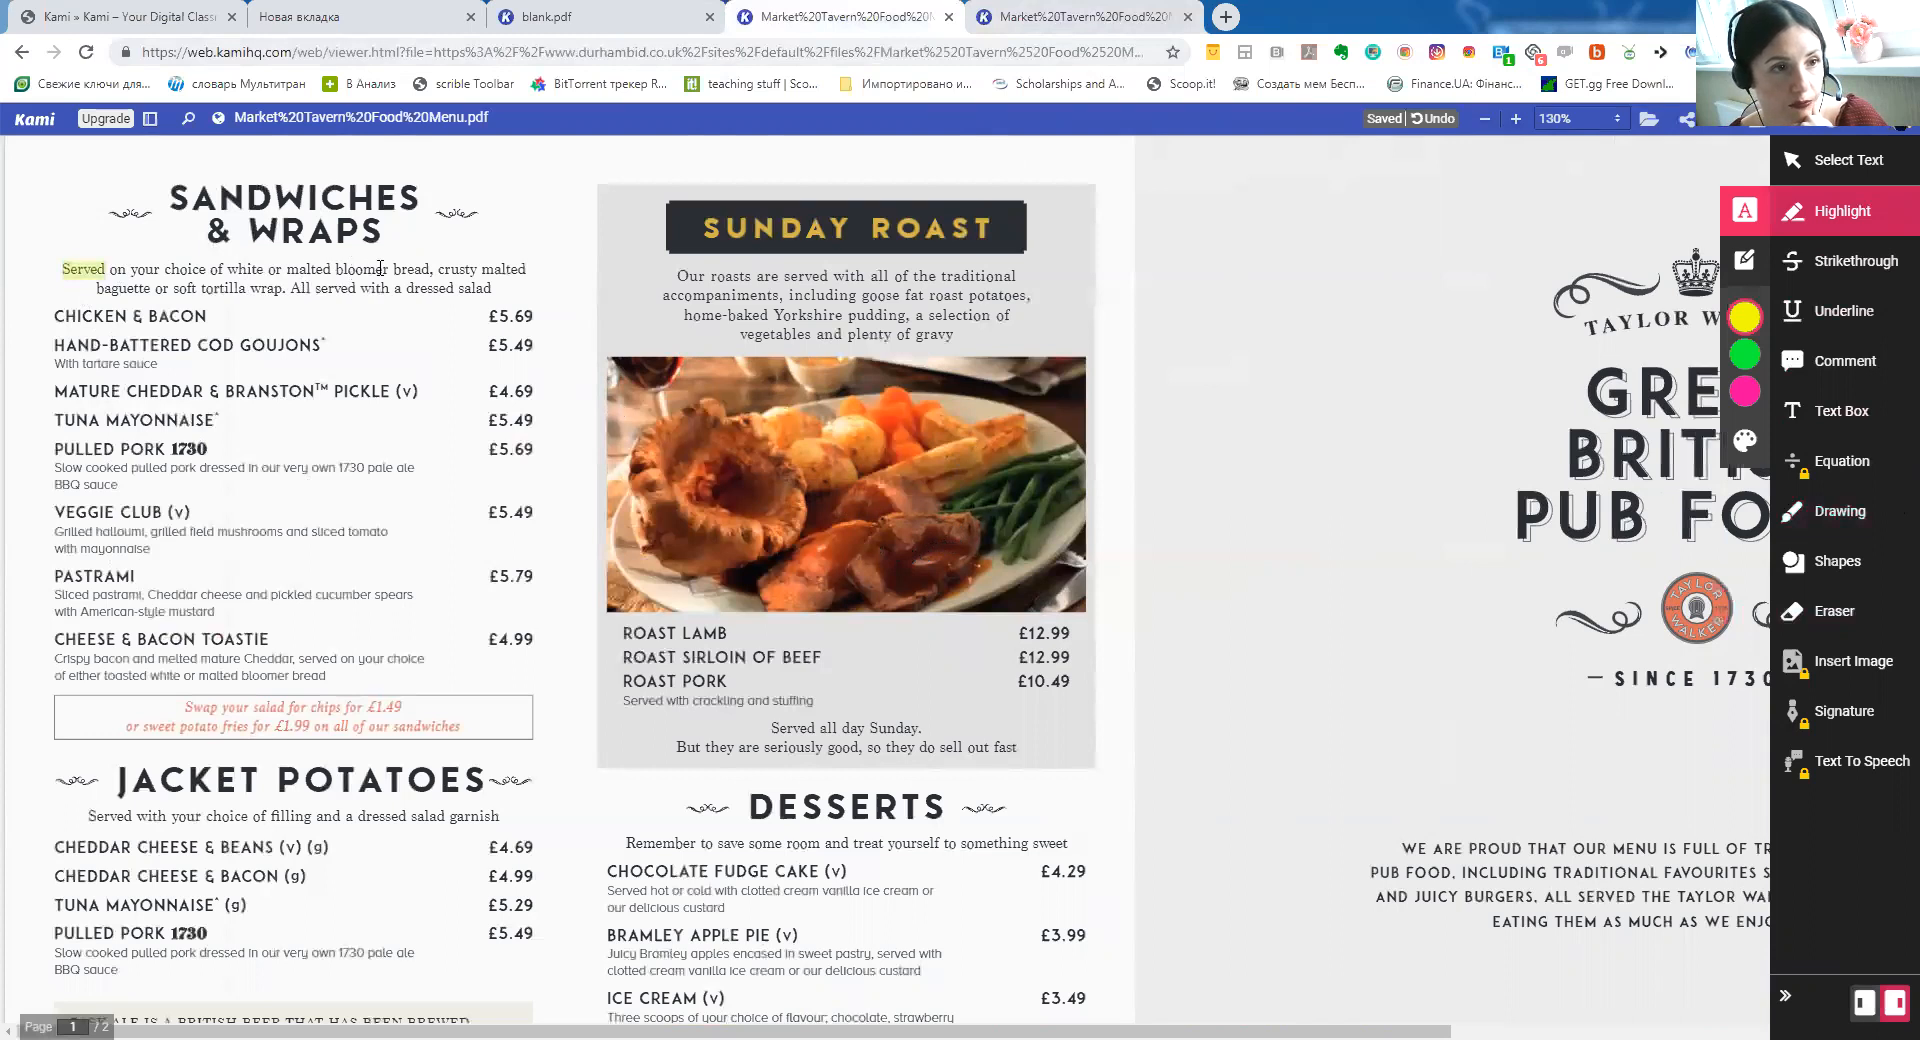
pyautogui.moveTo(337, 268); pyautogui.dragTo(431, 269)
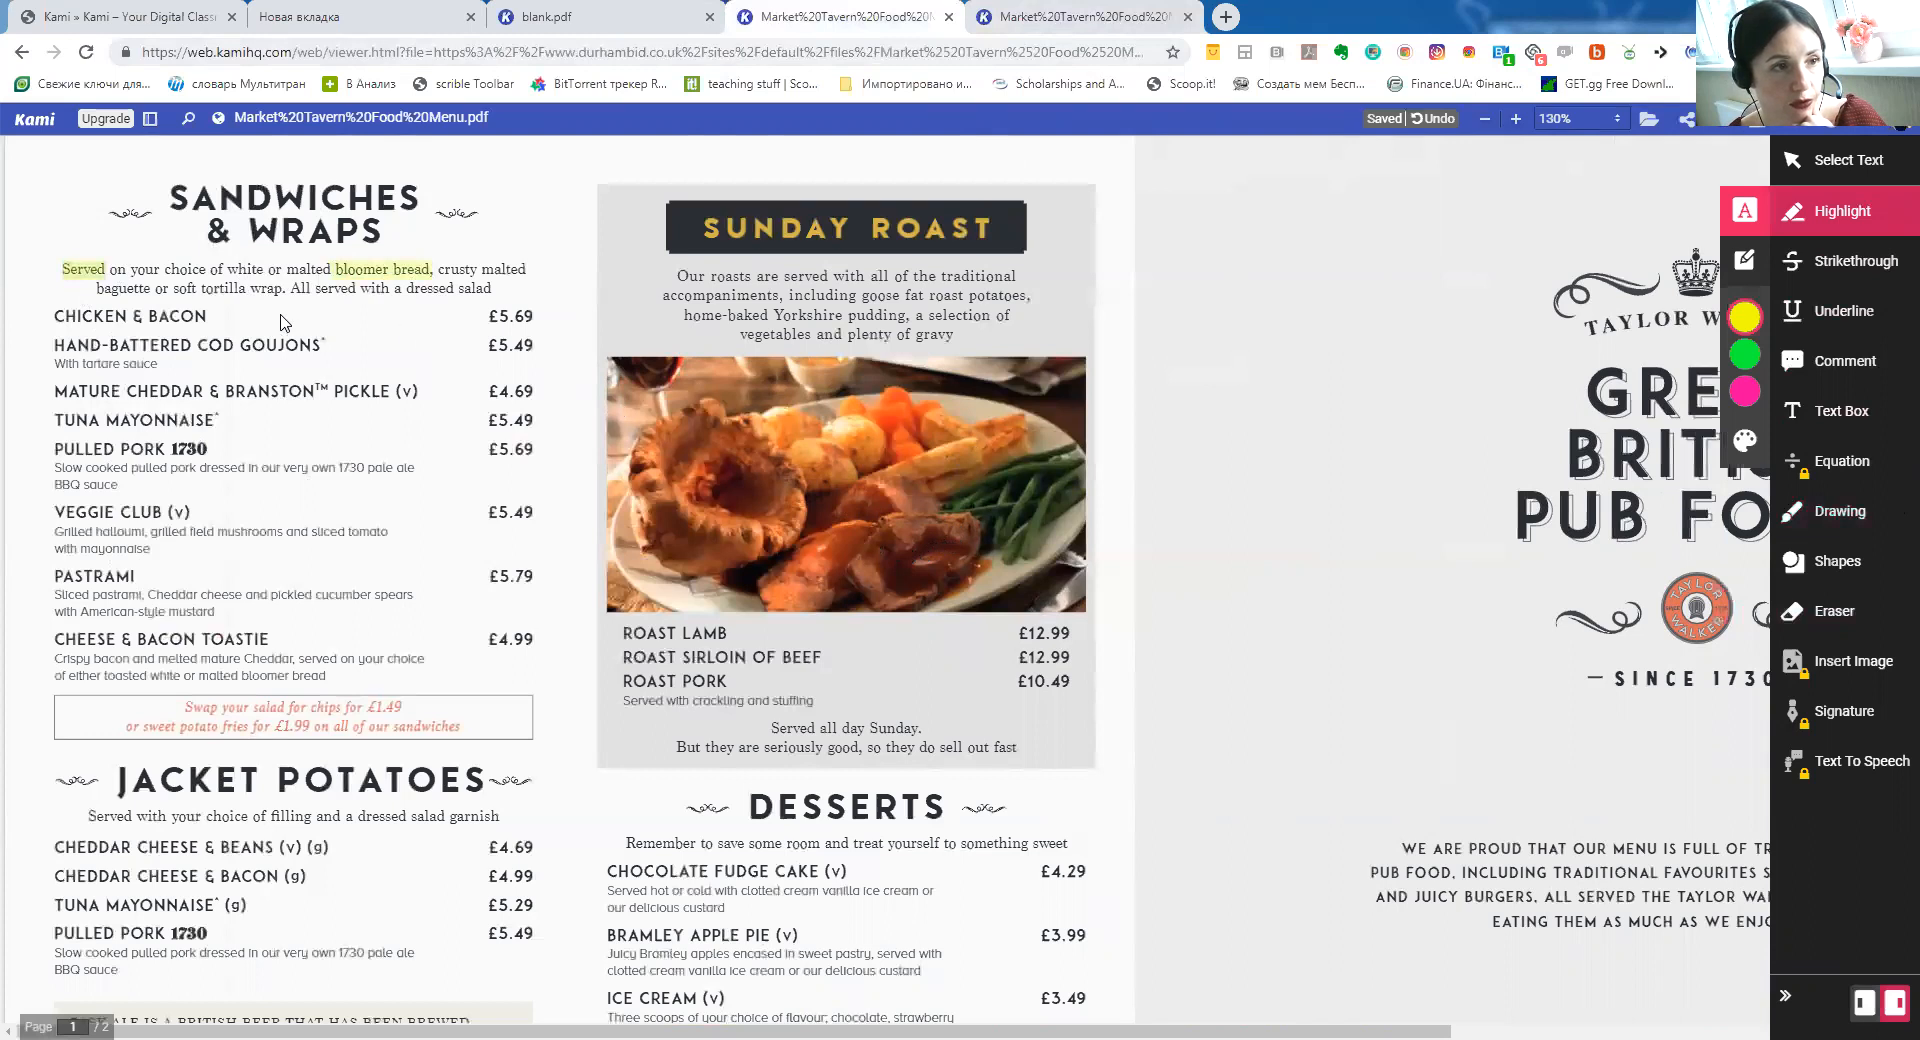
pyautogui.moveTo(202, 286); pyautogui.dragTo(282, 287)
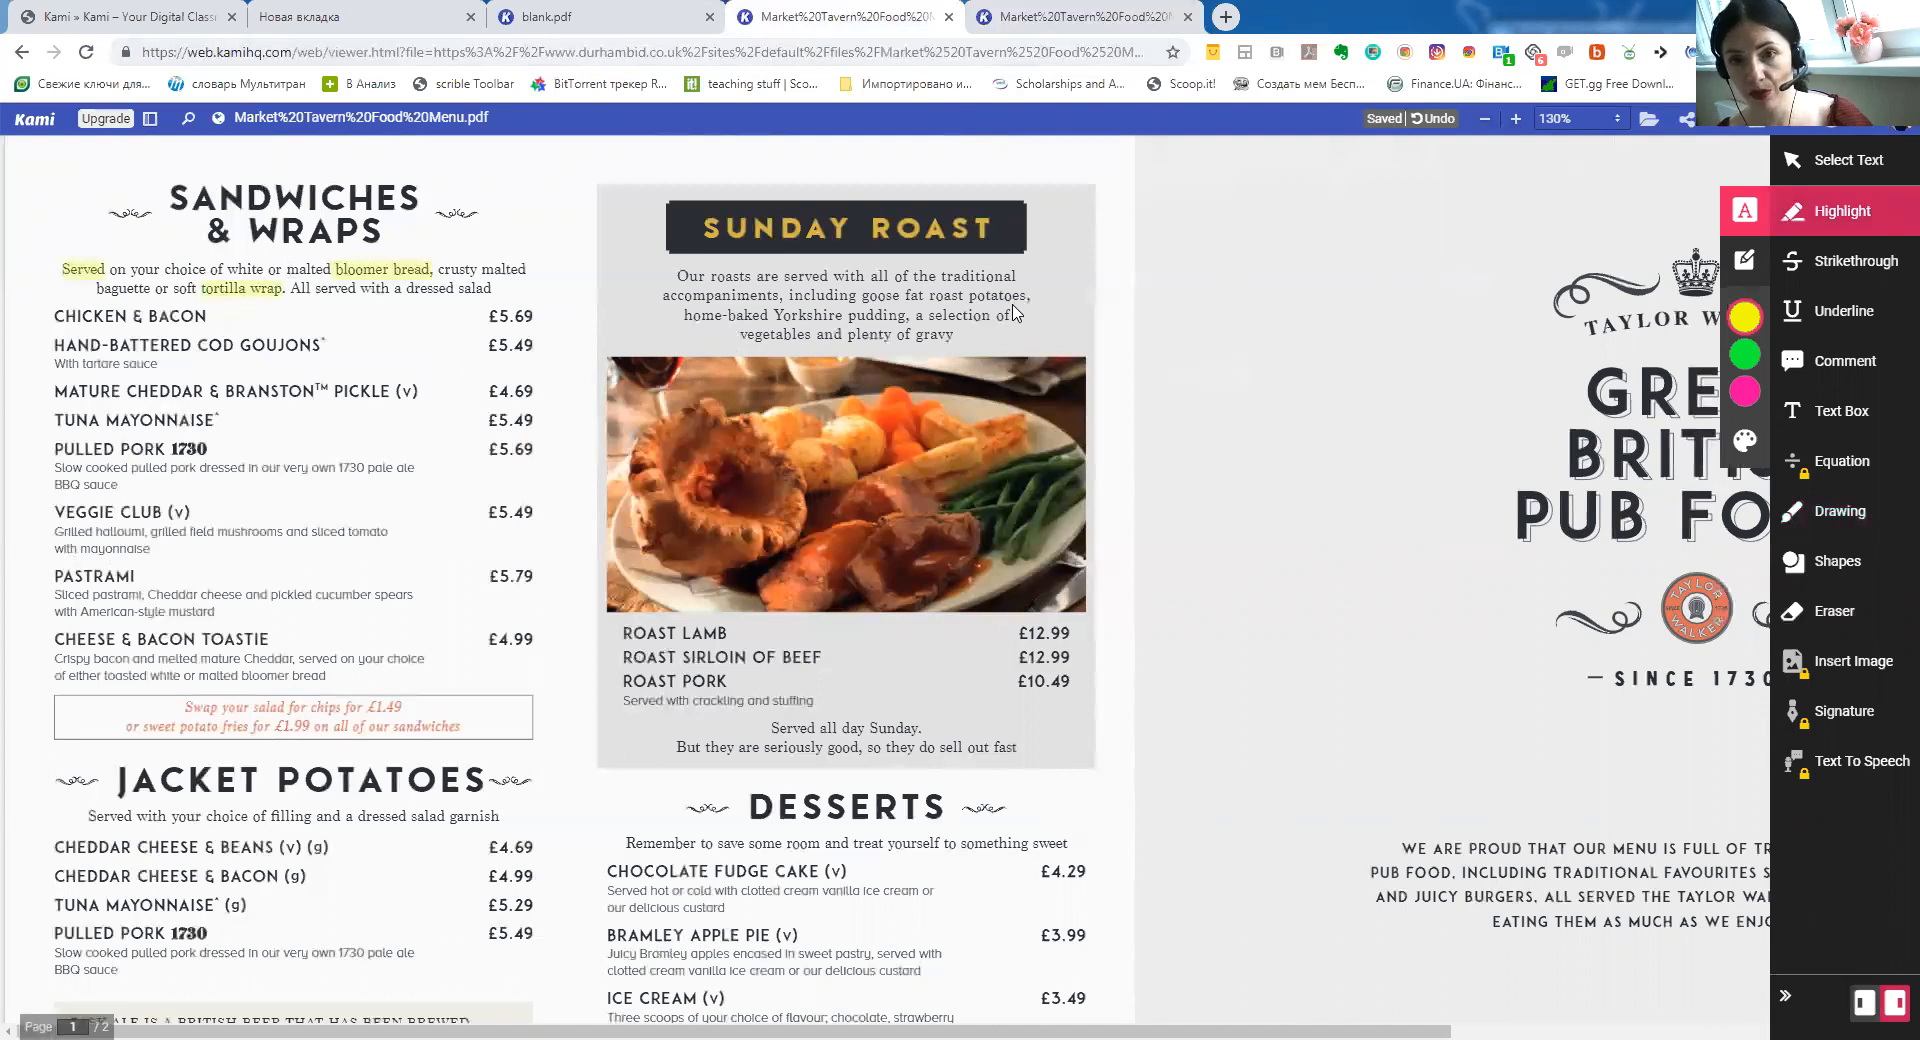
pyautogui.click(1837, 411)
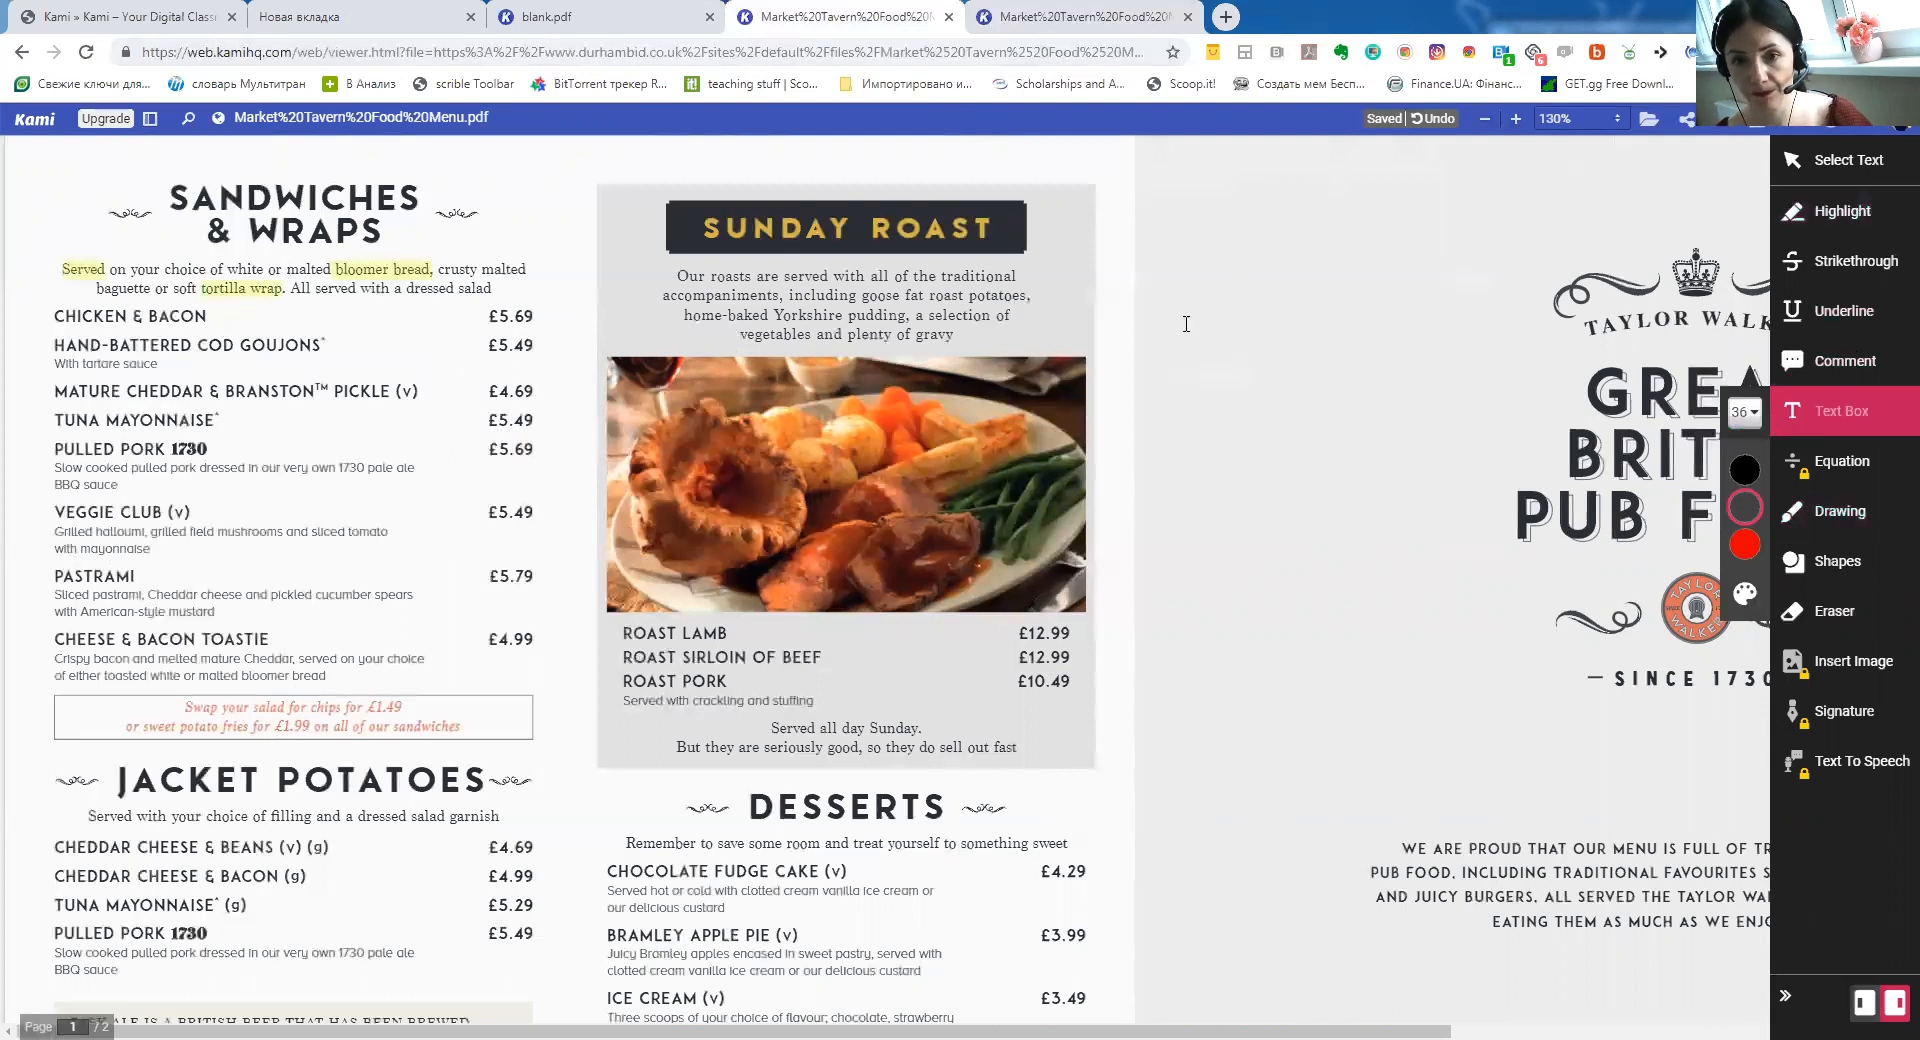
# Add an 'appetizers' text box and move it into the page's top-left corner, discarding the stray empty box
pyautogui.hotkey('ctrl', 'a')
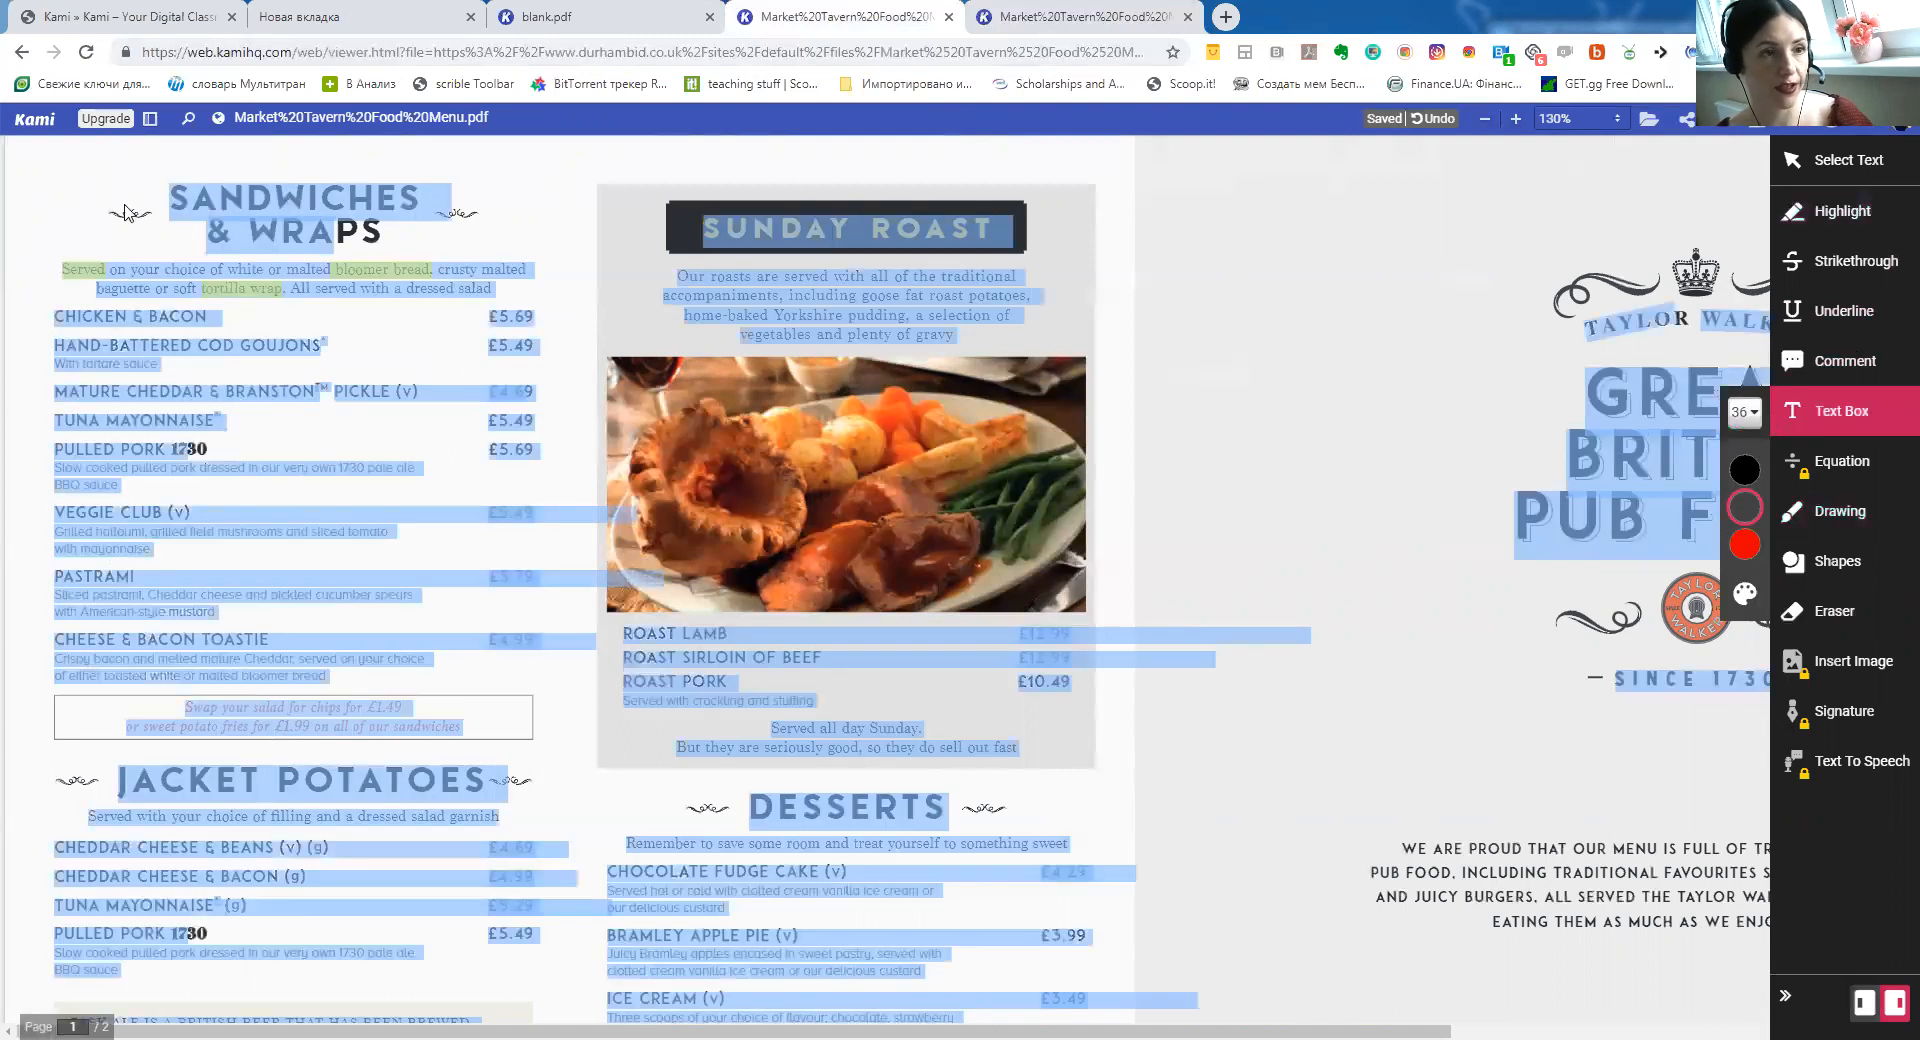
pyautogui.click(92, 186)
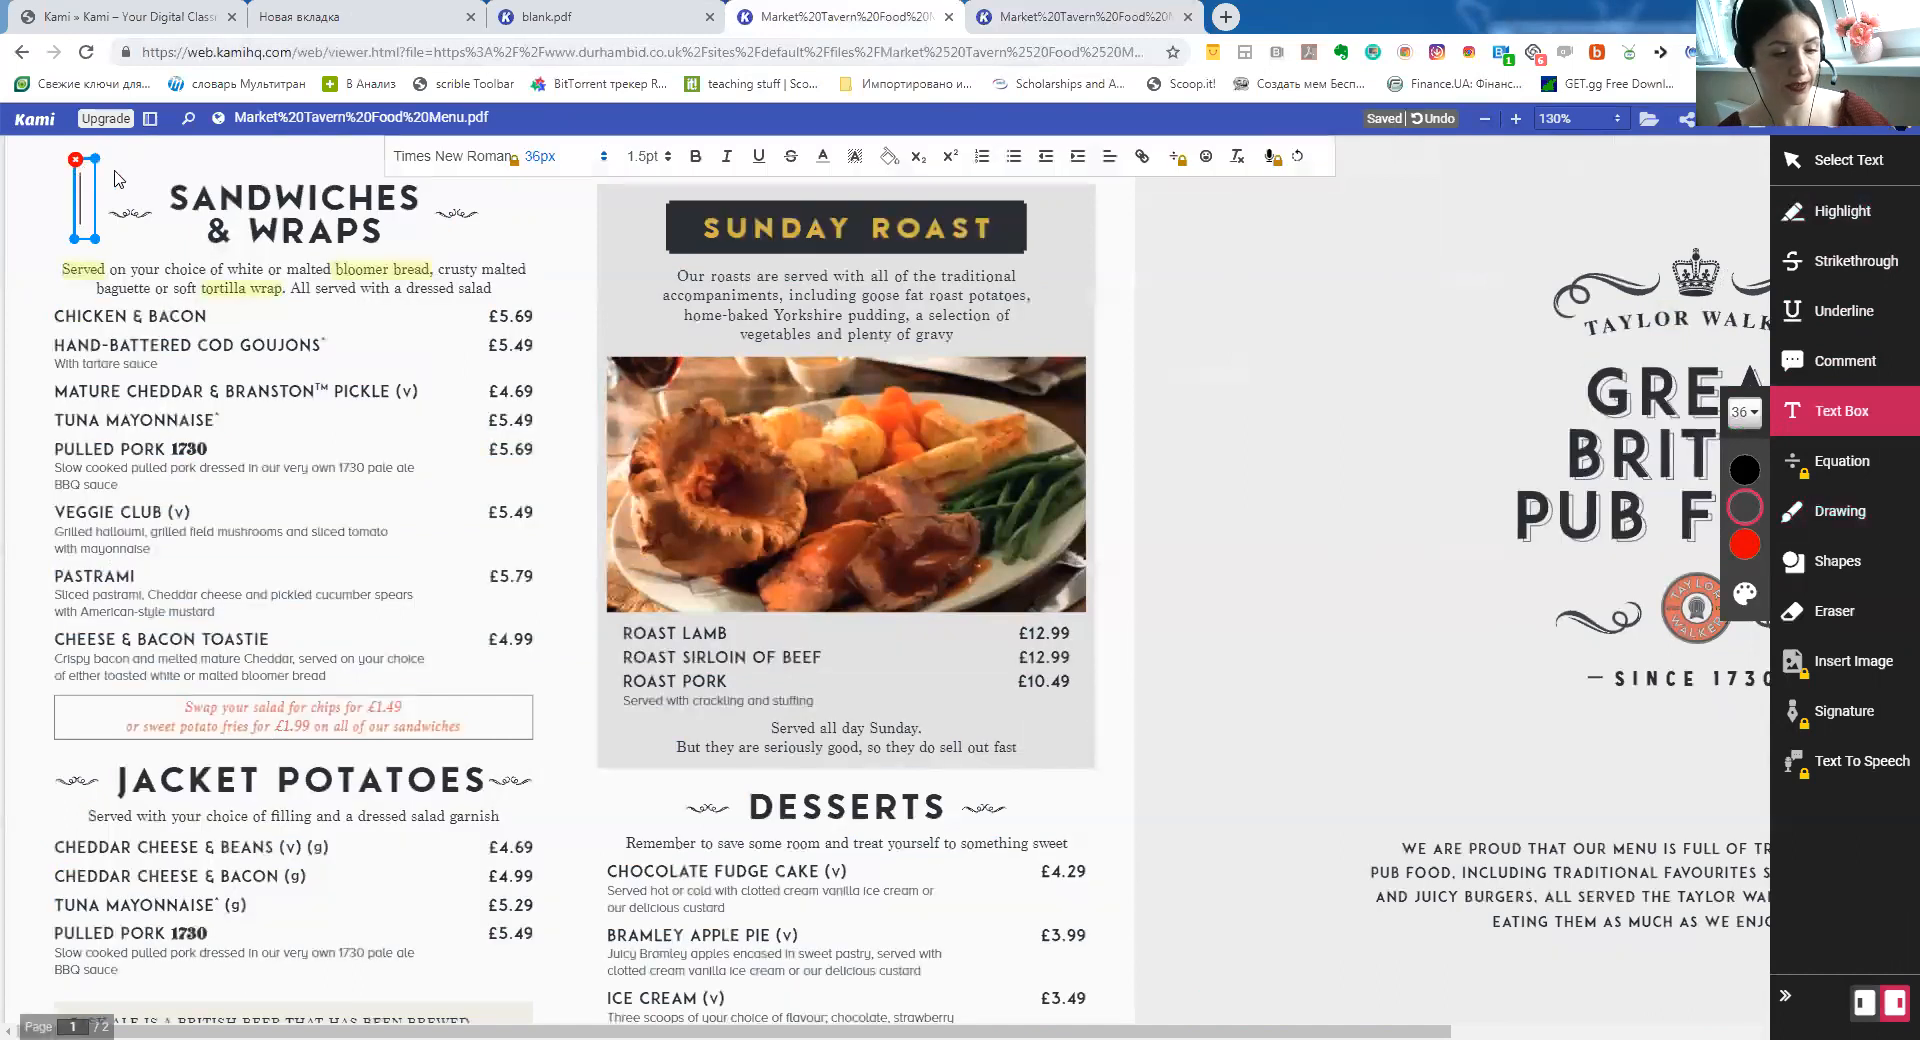
pyautogui.write('app')
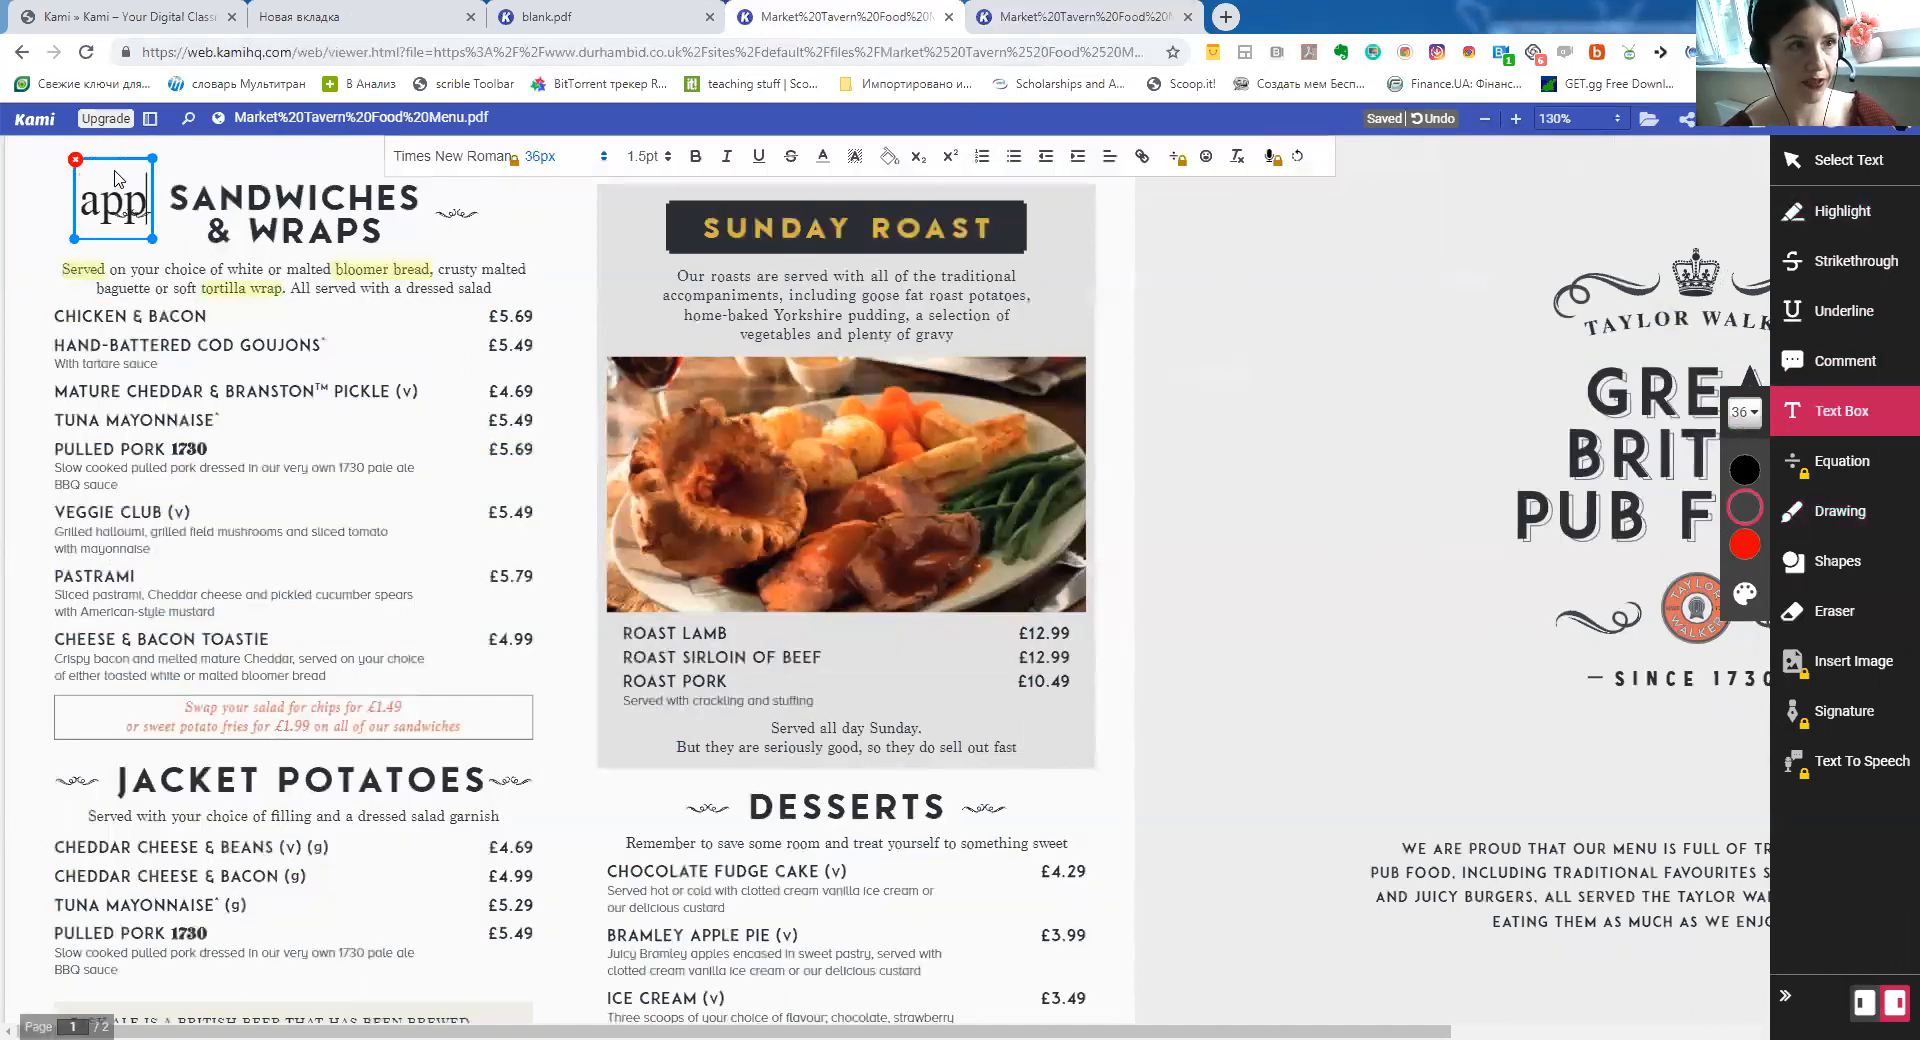
pyautogui.write('etizers')
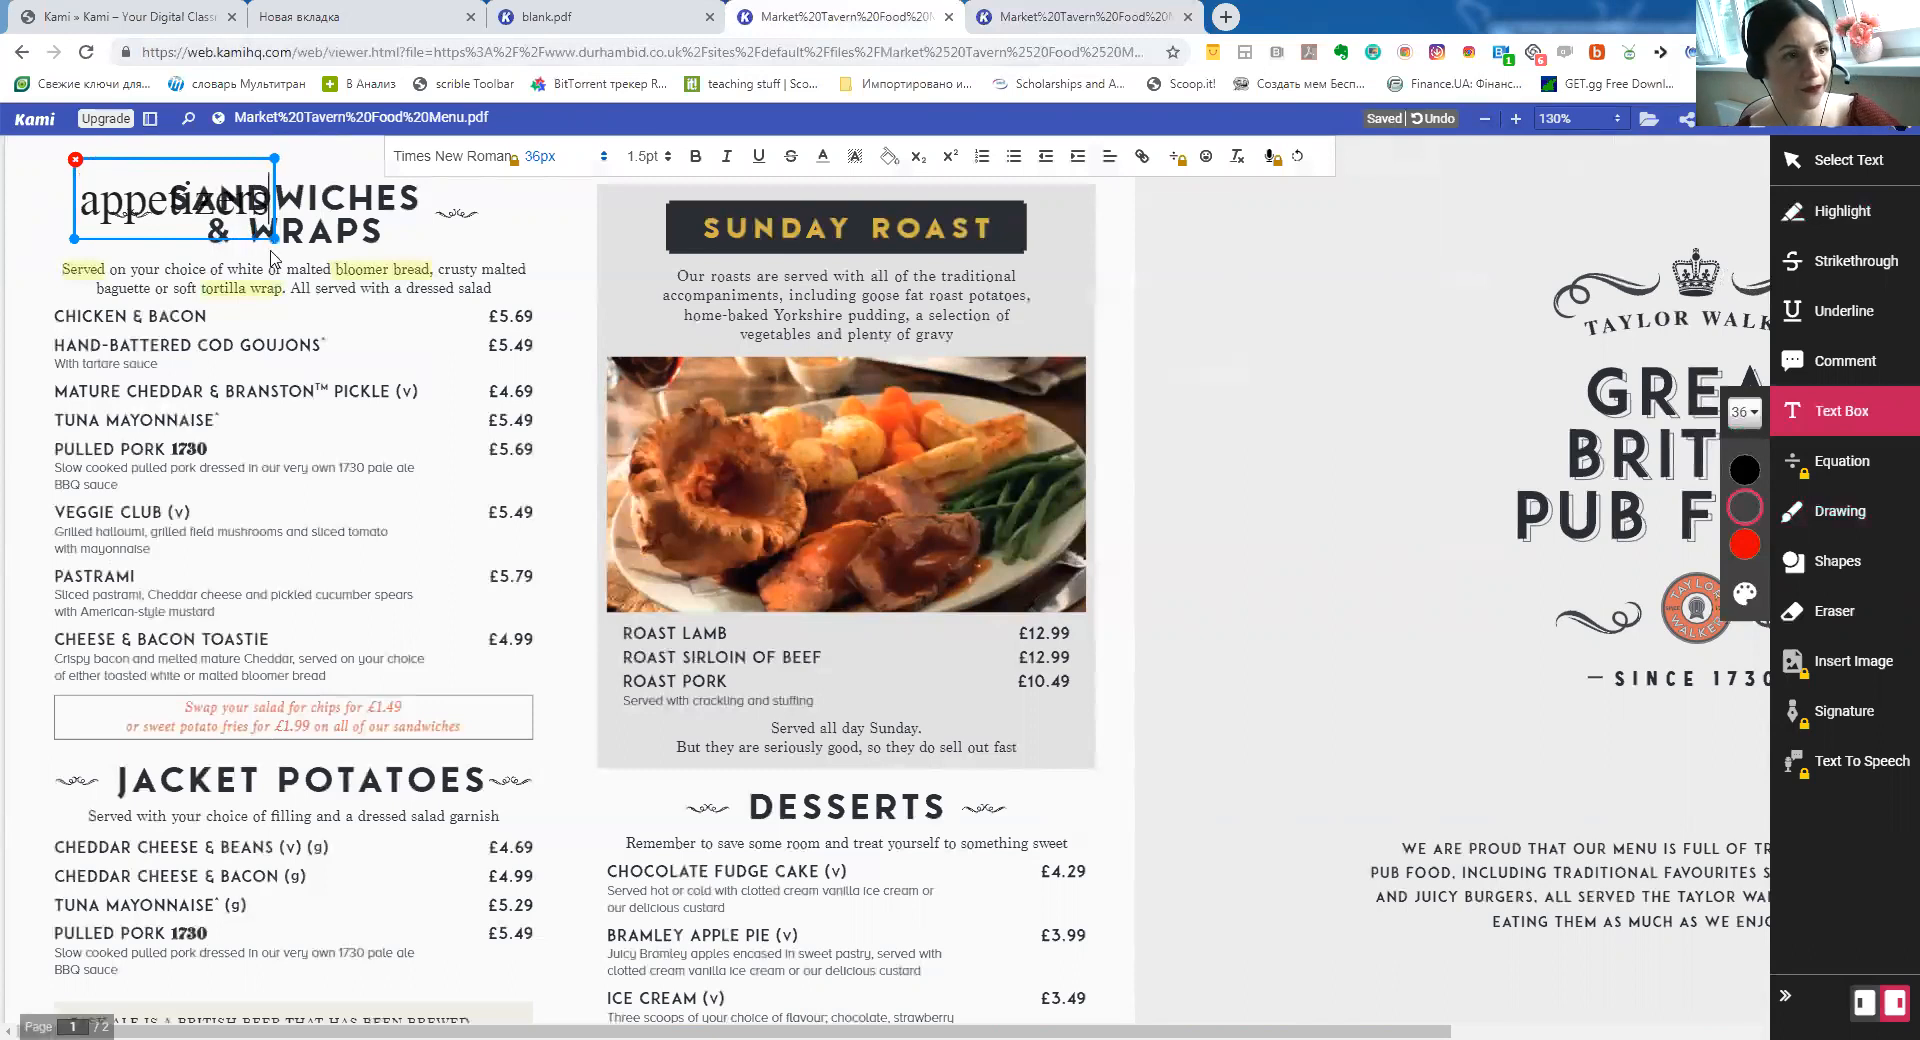
pyautogui.click(482, 231)
pyautogui.moveTo(128, 166); pyautogui.dragTo(60, 143)
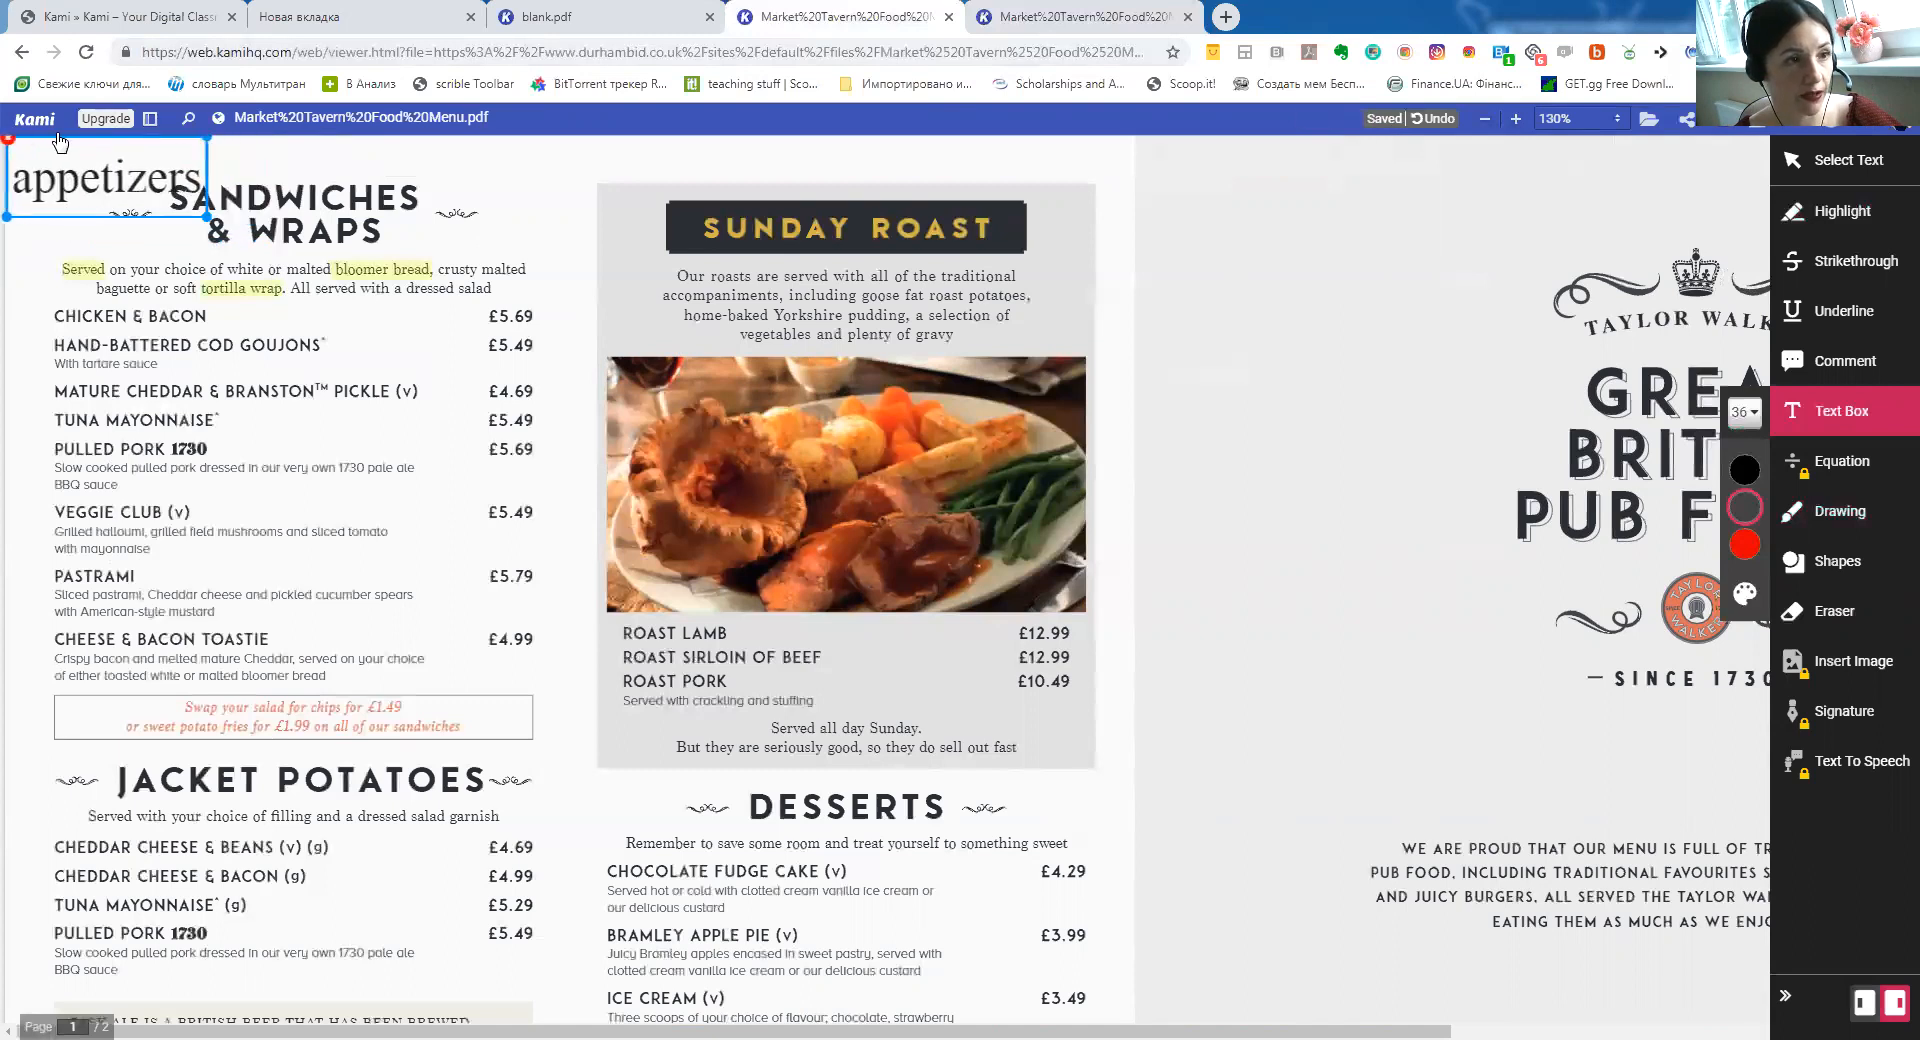
pyautogui.click(27, 235)
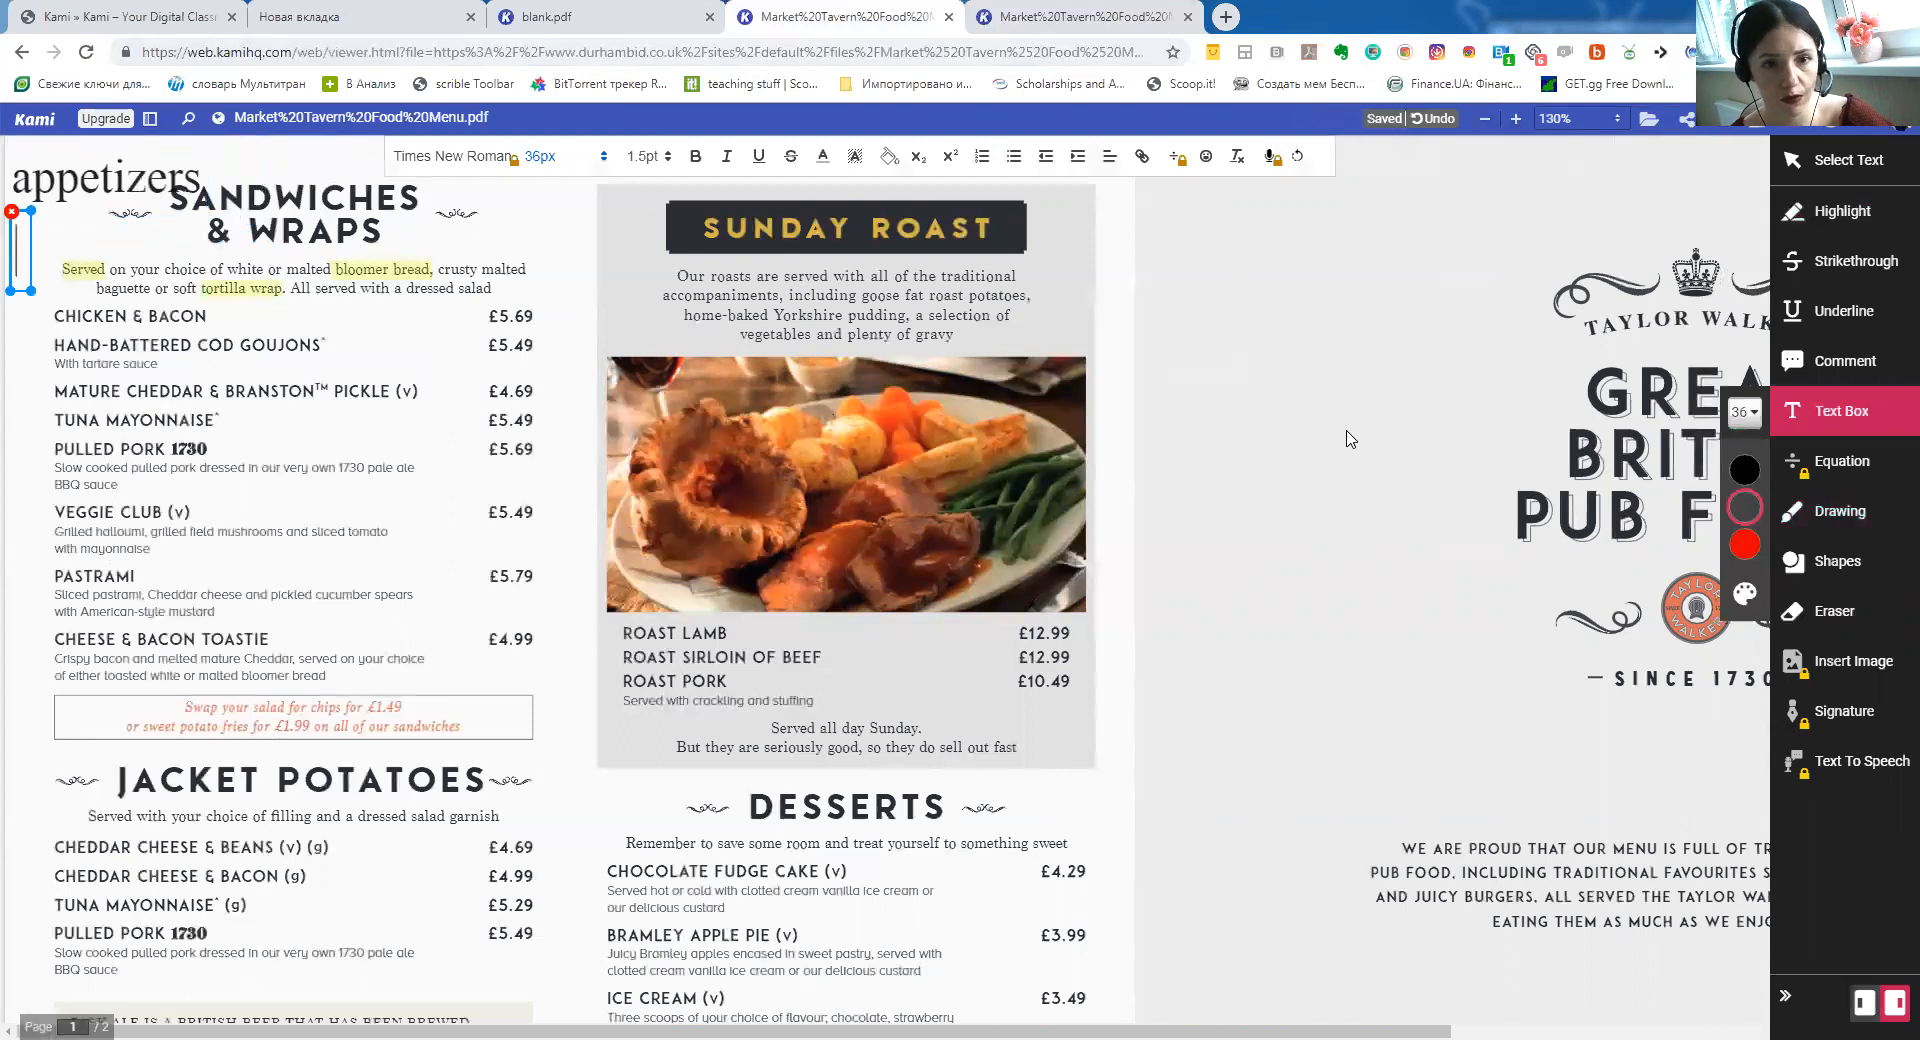
pyautogui.click(1299, 450)
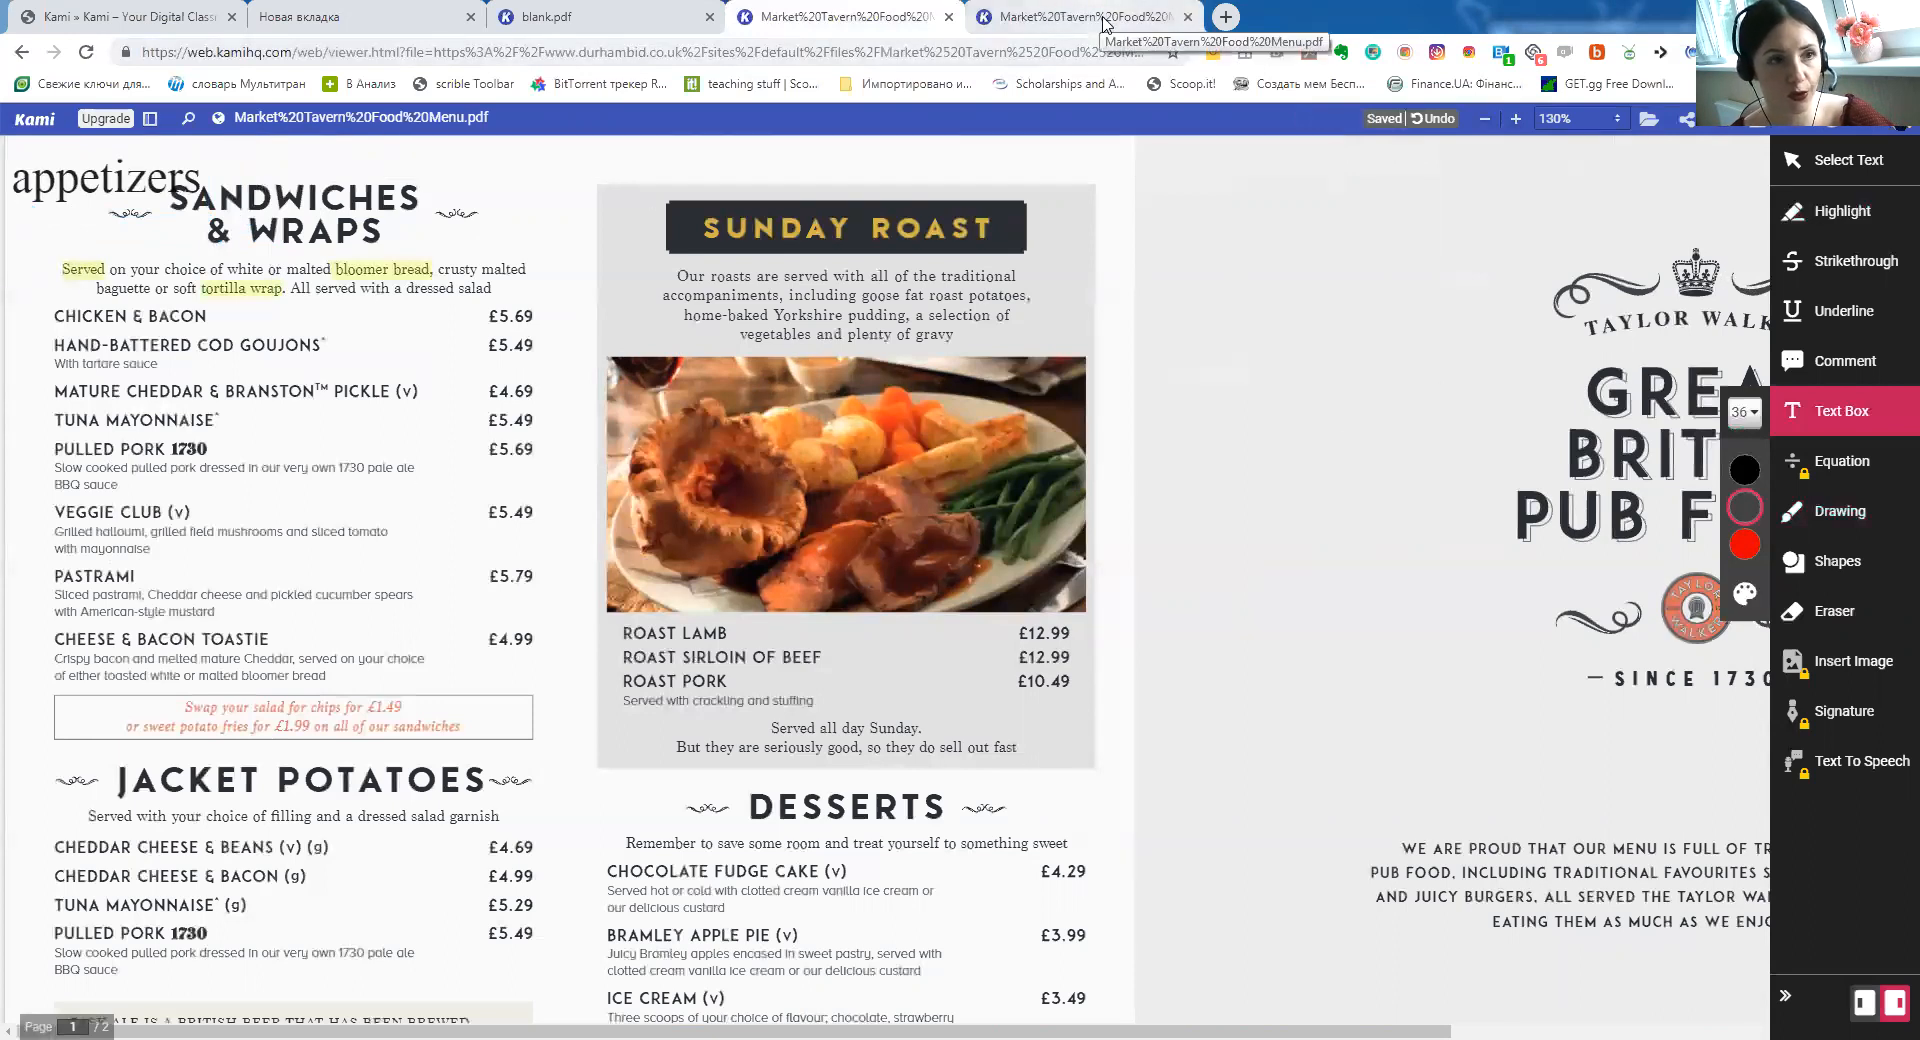
# Glance at the other Market Tavern menu tab, then set the freehand Drawing pen colour to white
pyautogui.click(1103, 20)
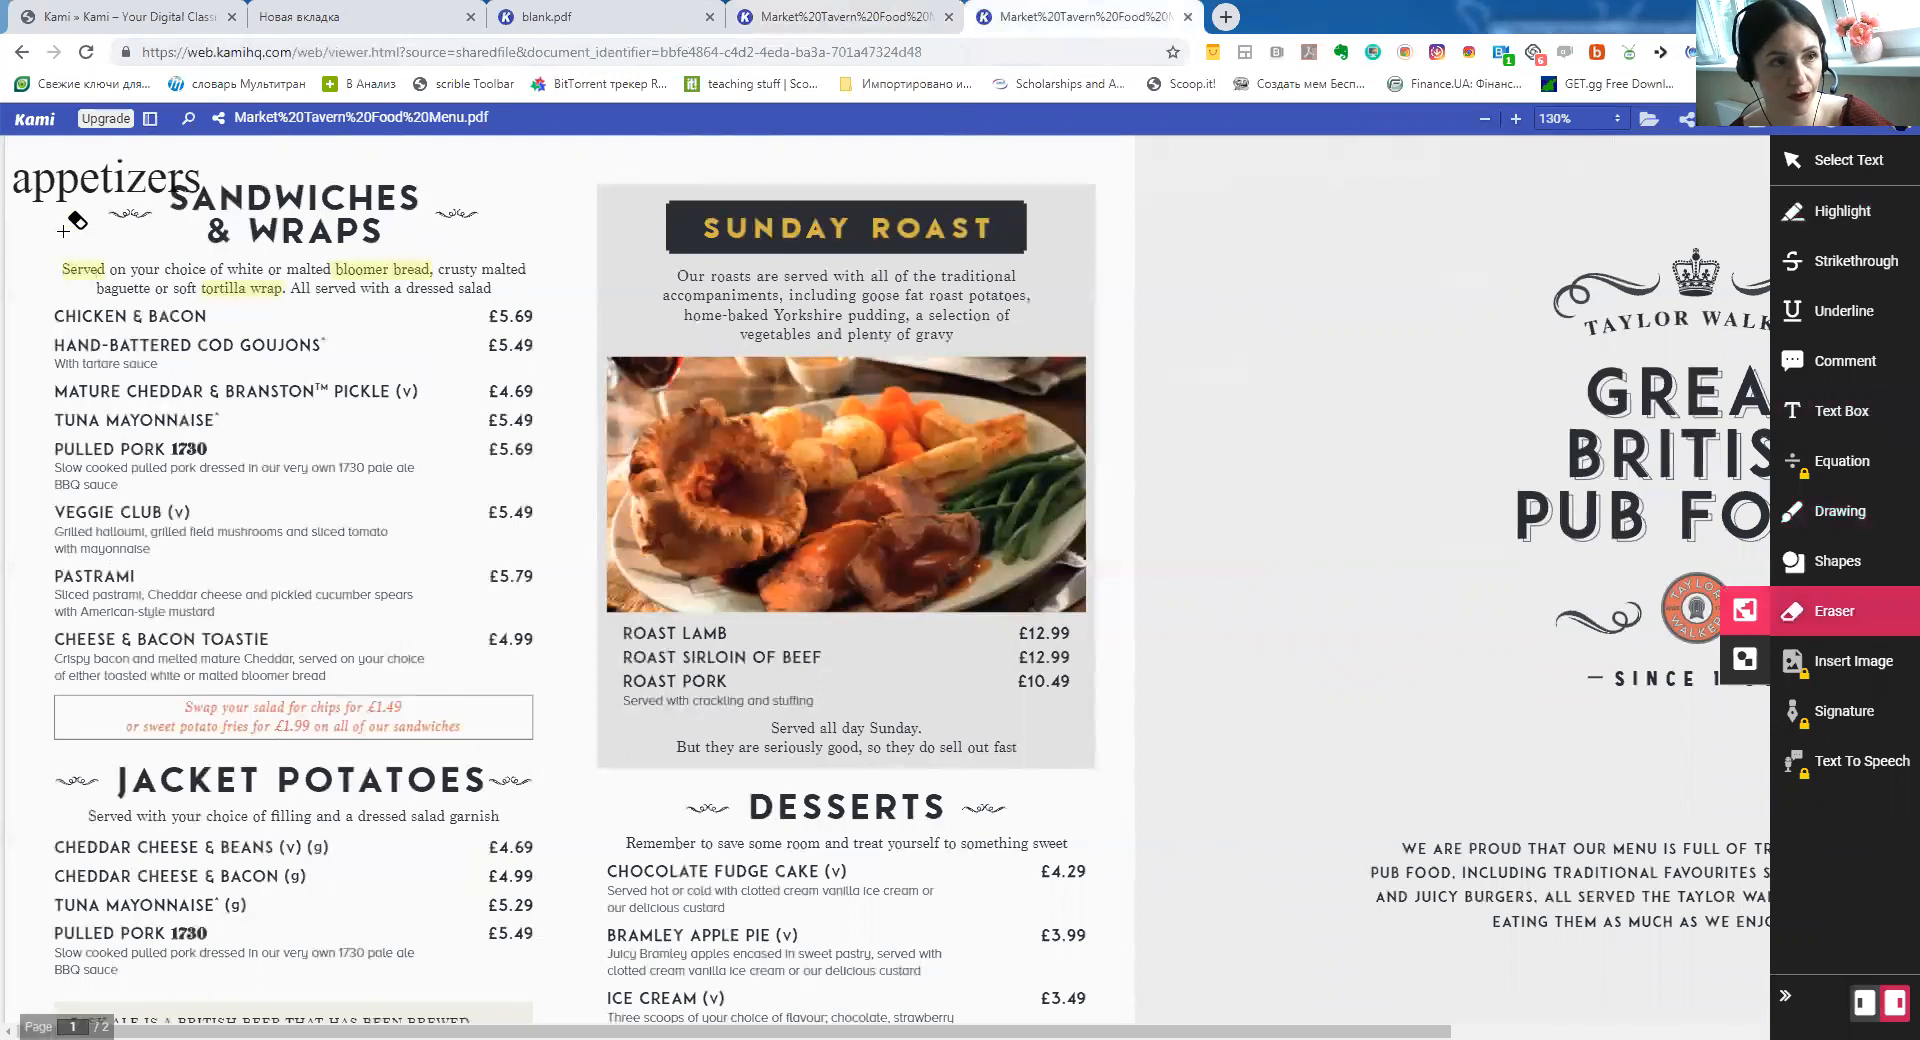
pyautogui.click(873, 10)
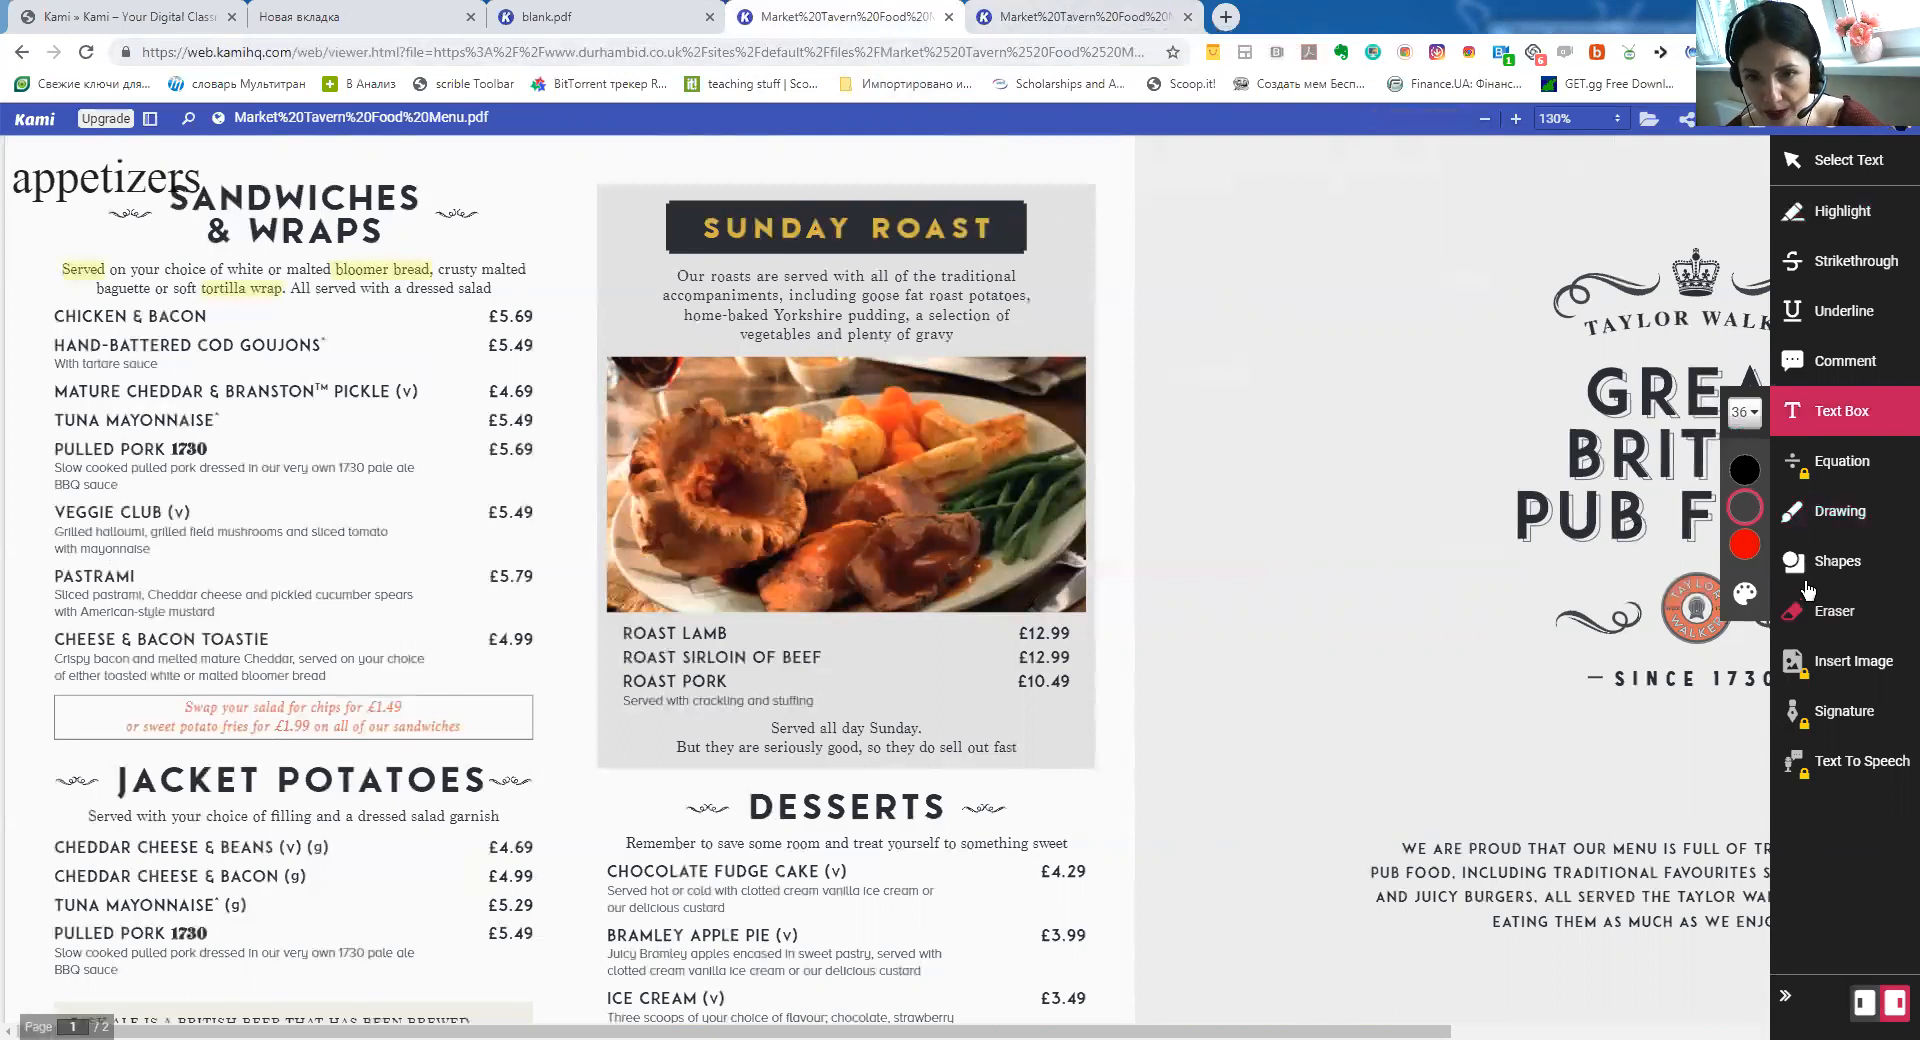
pyautogui.click(1843, 519)
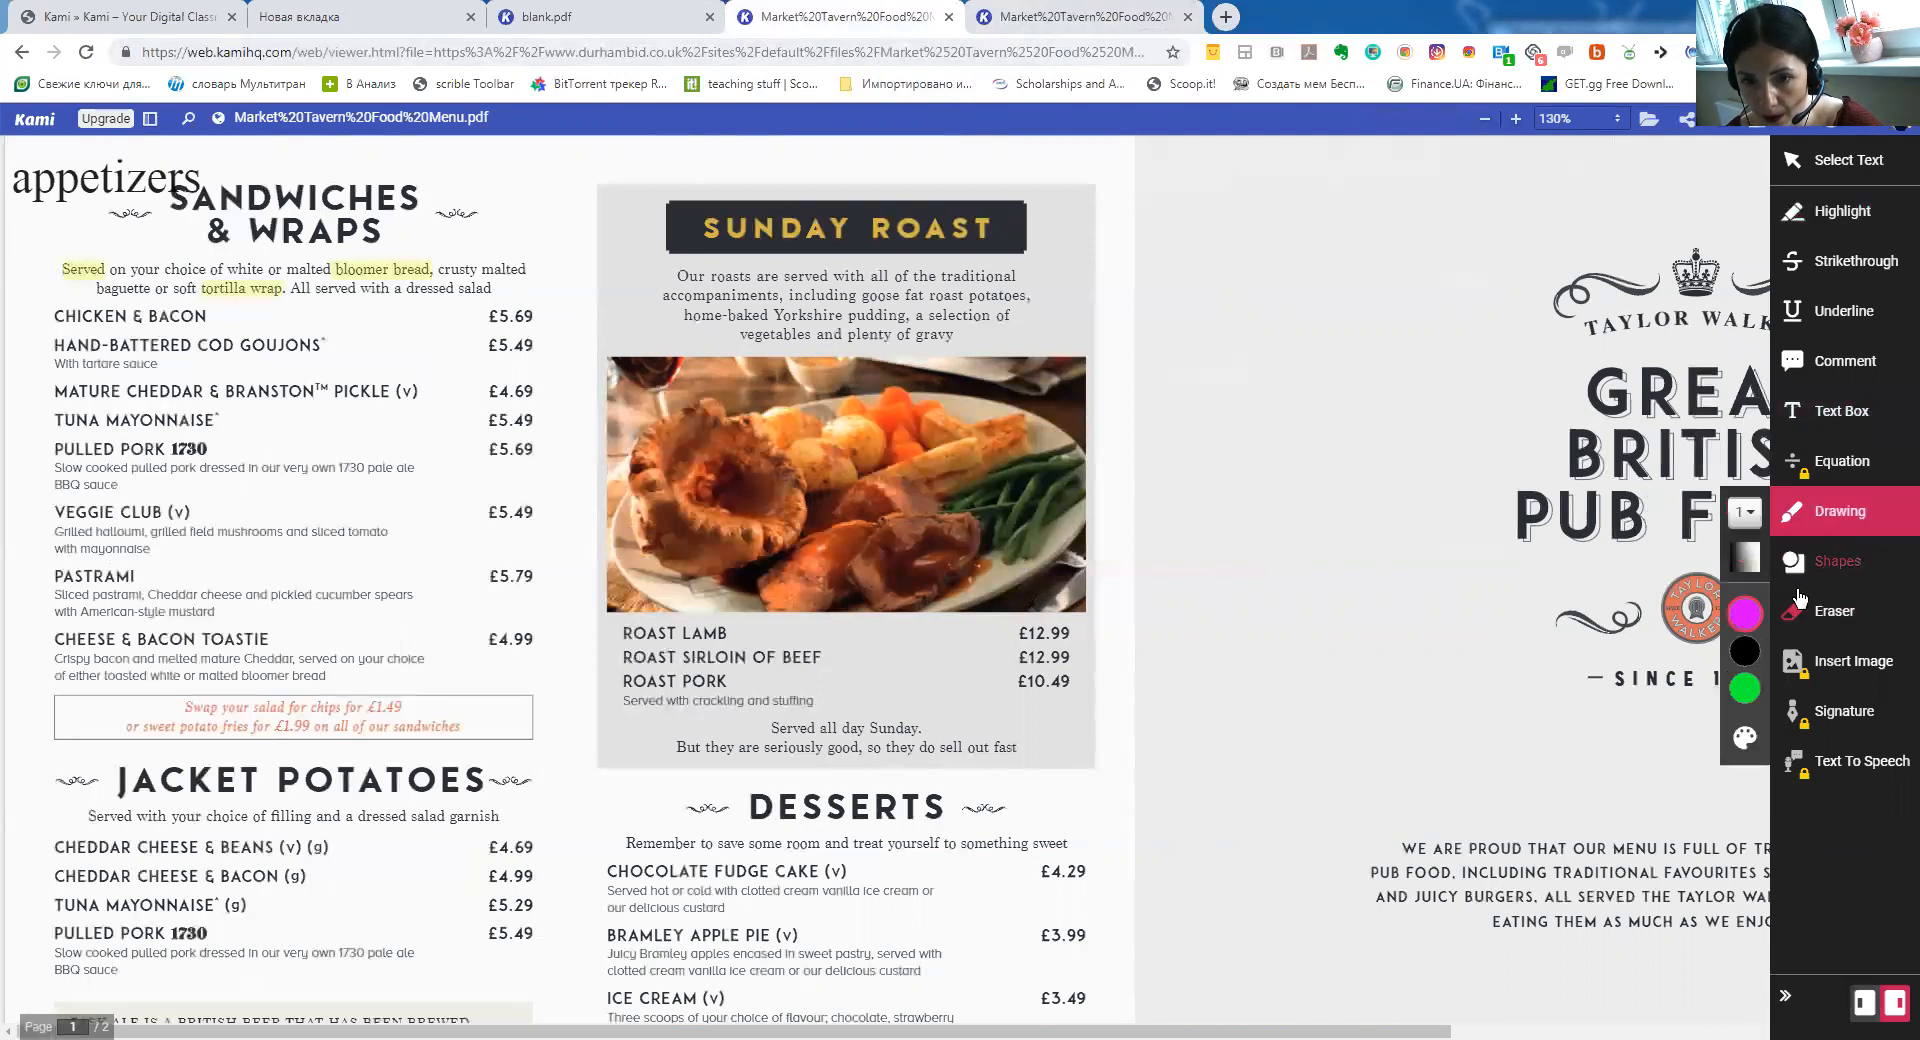
pyautogui.click(1744, 613)
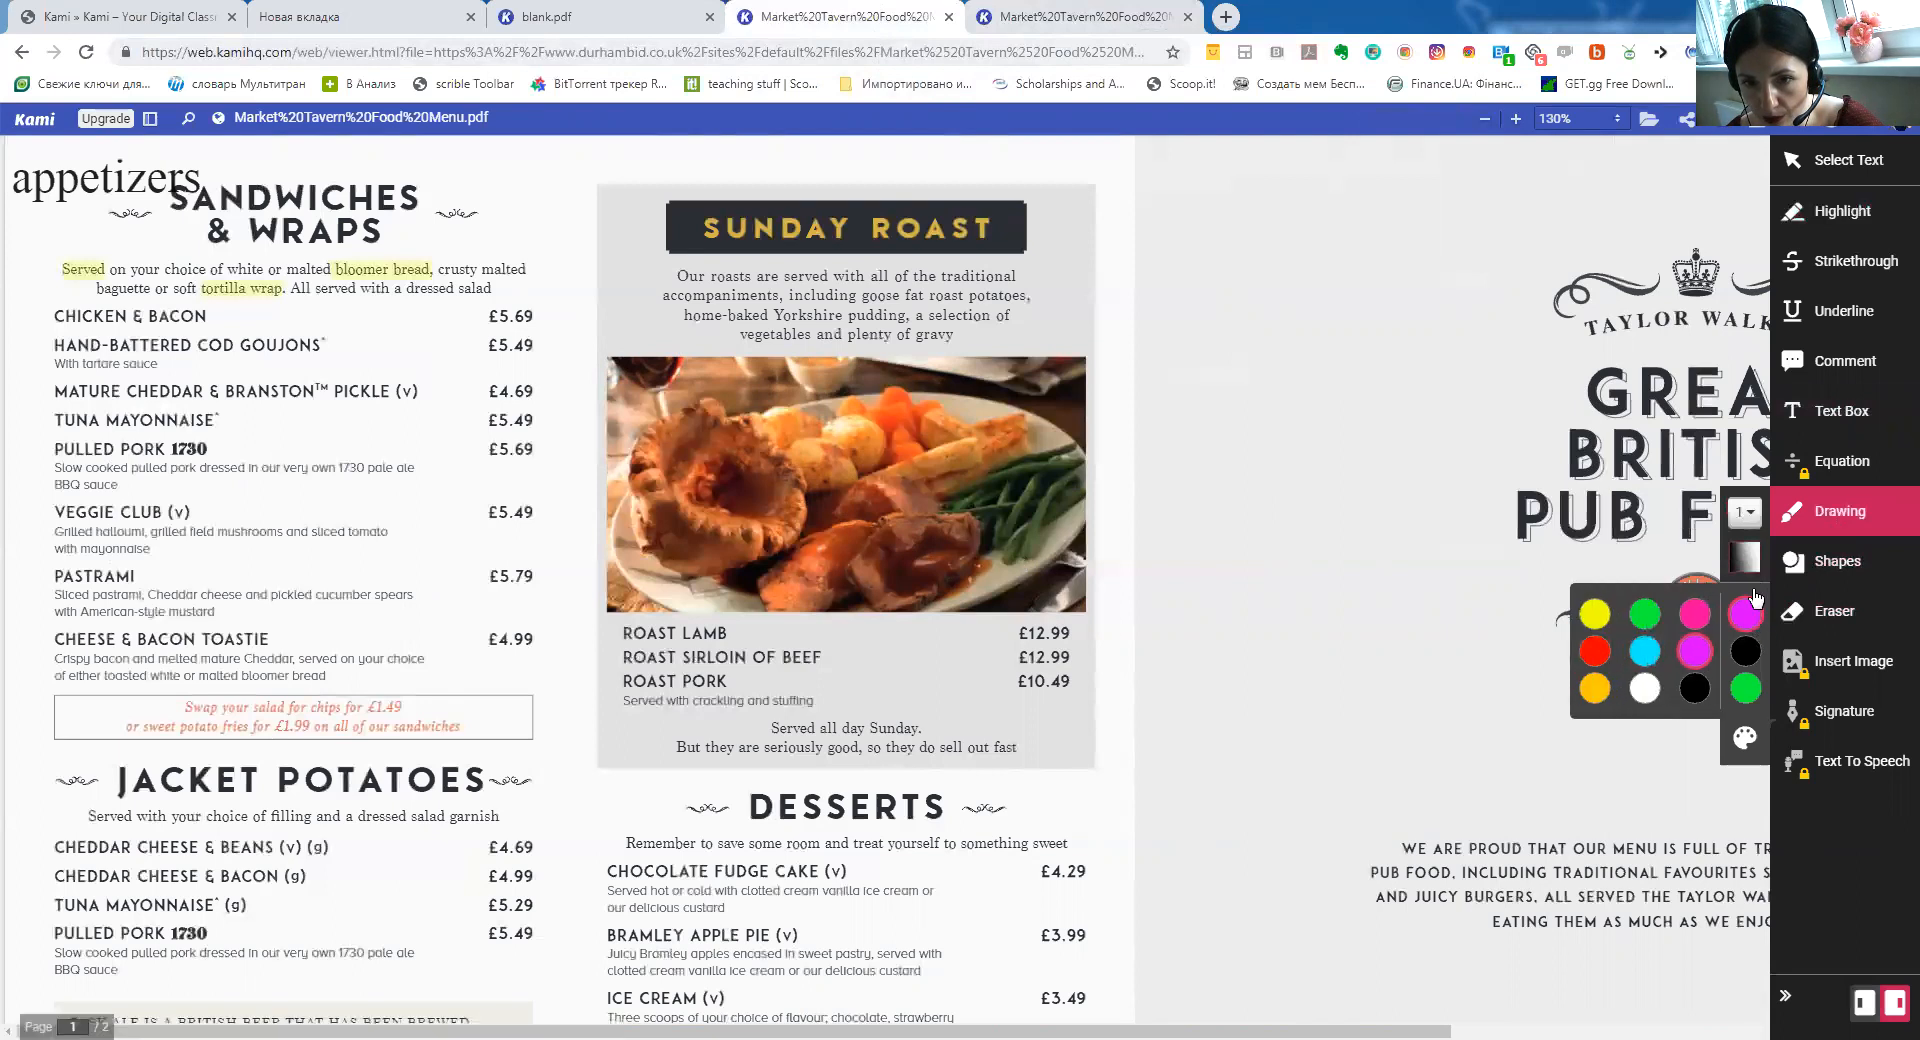
pyautogui.click(1644, 688)
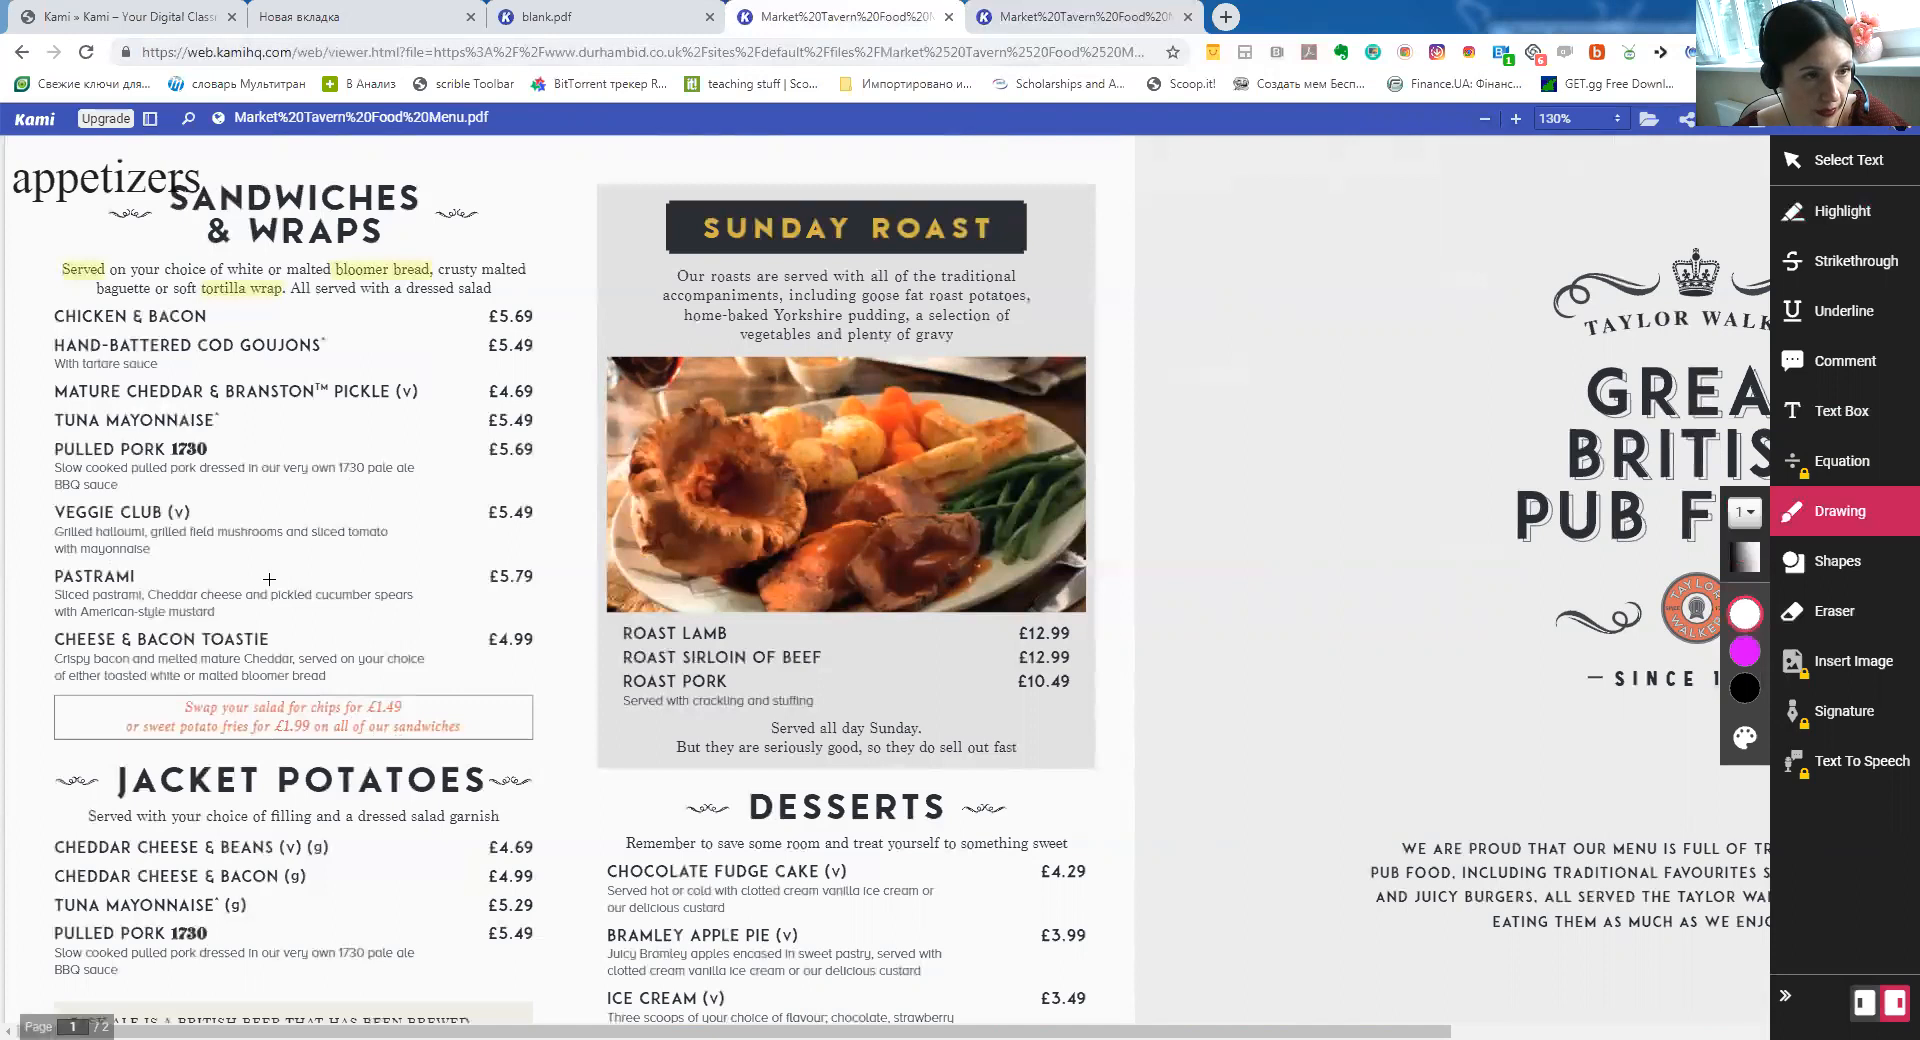
# Paint white over 'and pickled' in the Pastrami description, erasing and redrawing, then add a short black line across
pyautogui.moveTo(269, 581); pyautogui.dragTo(305, 597)
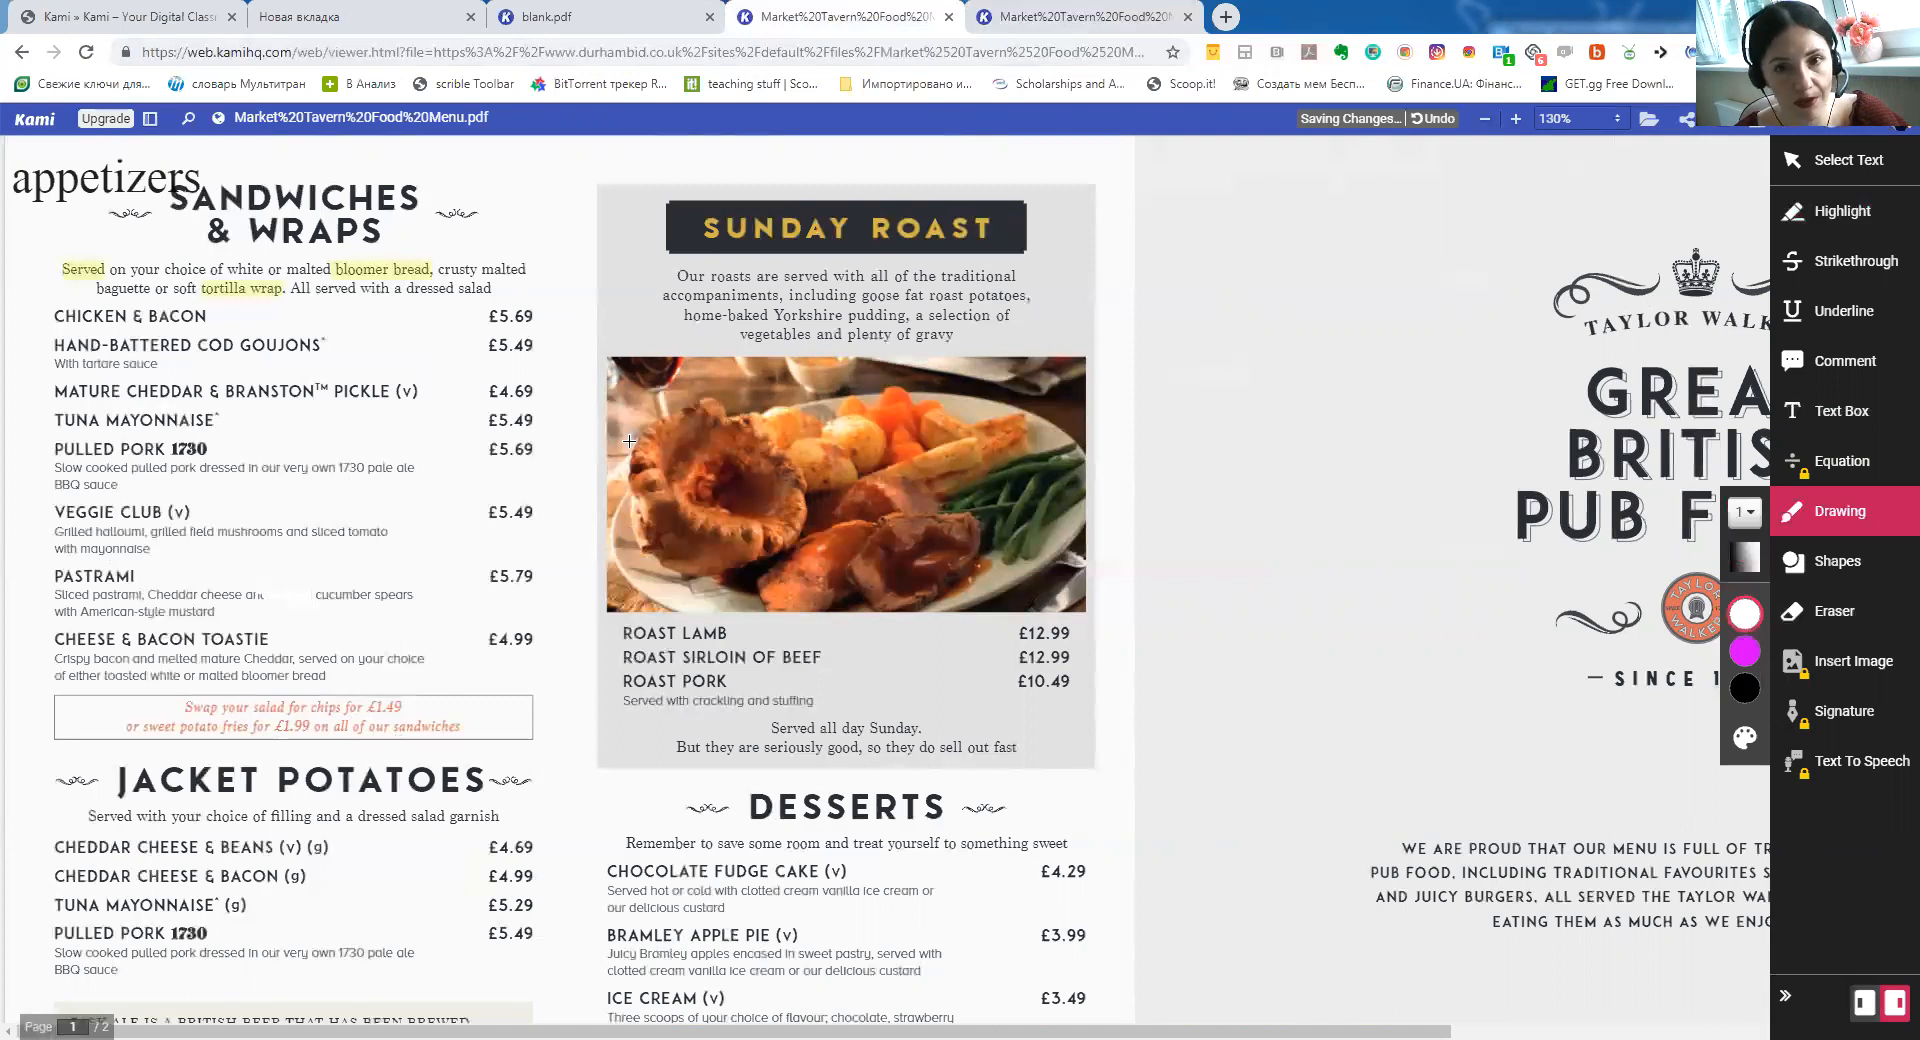
pyautogui.click(1826, 611)
pyautogui.click(292, 594)
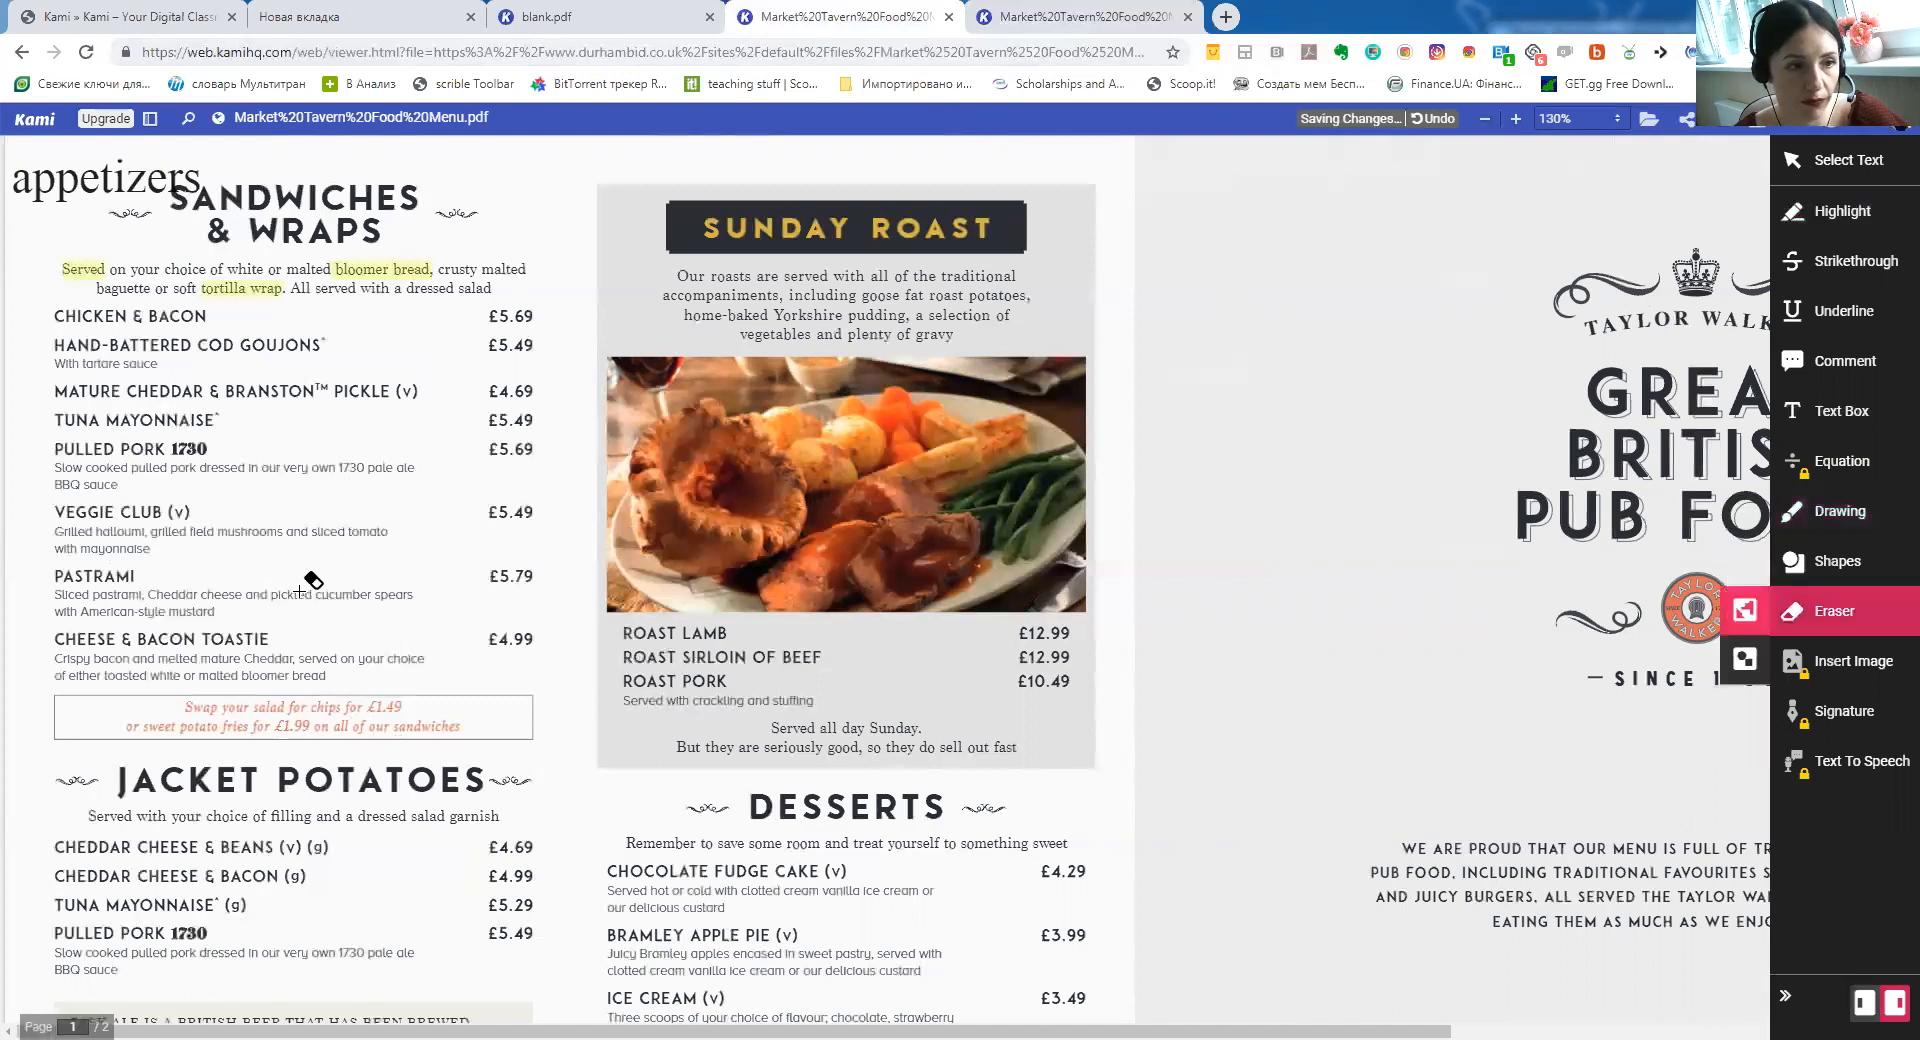
pyautogui.click(1825, 510)
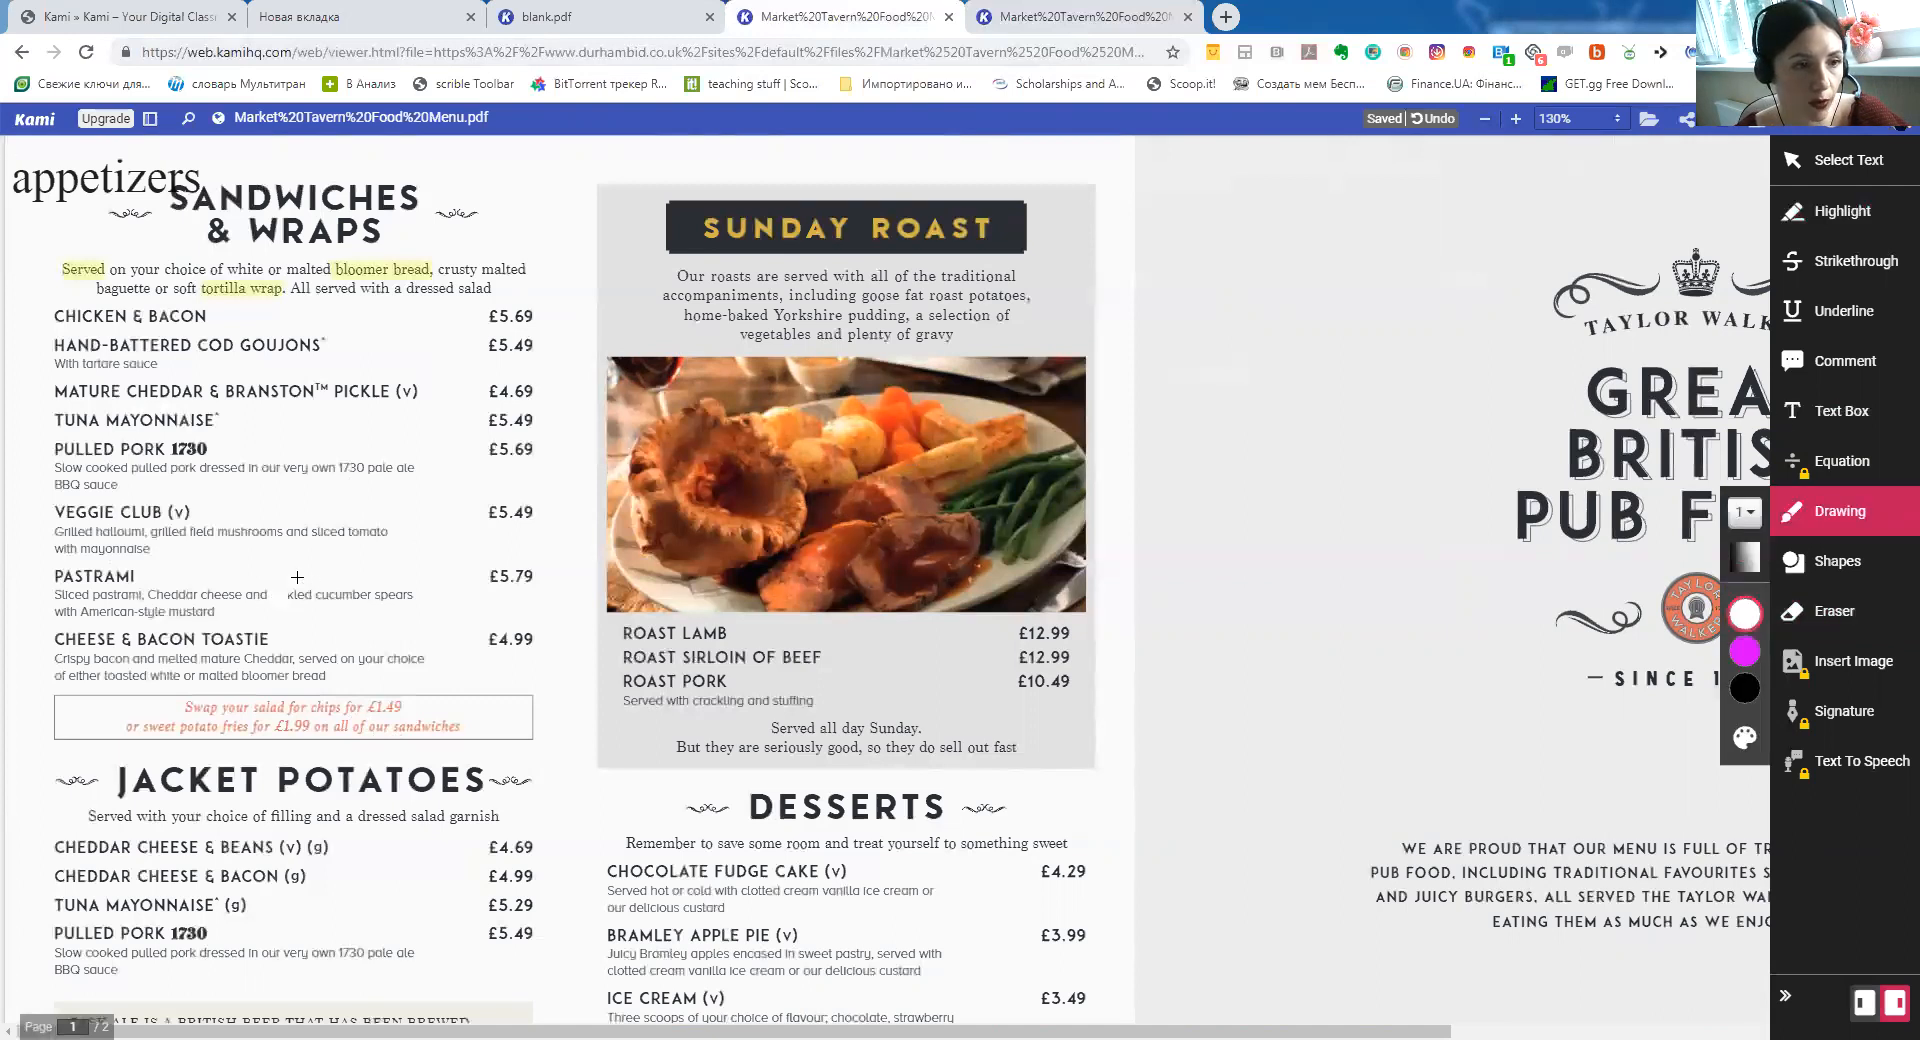
pyautogui.moveTo(301, 609); pyautogui.dragTo(303, 585)
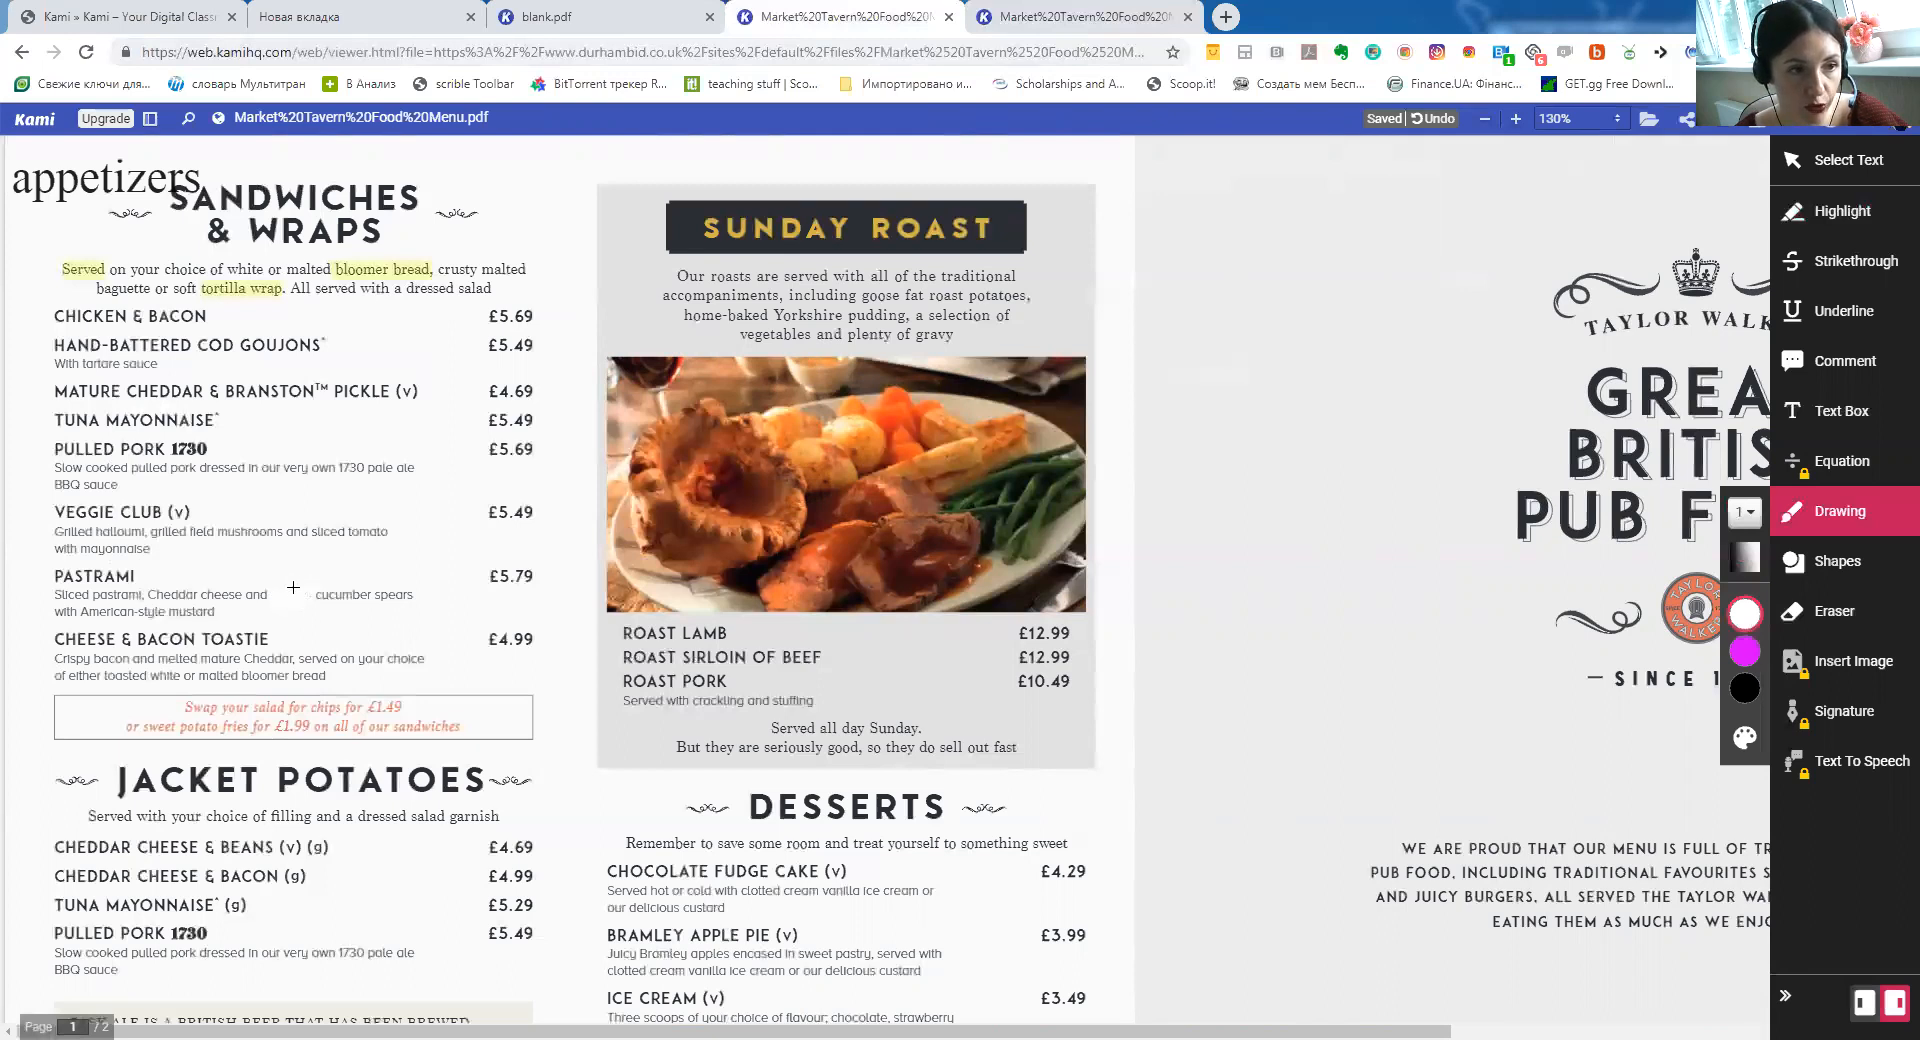
pyautogui.click(1856, 568)
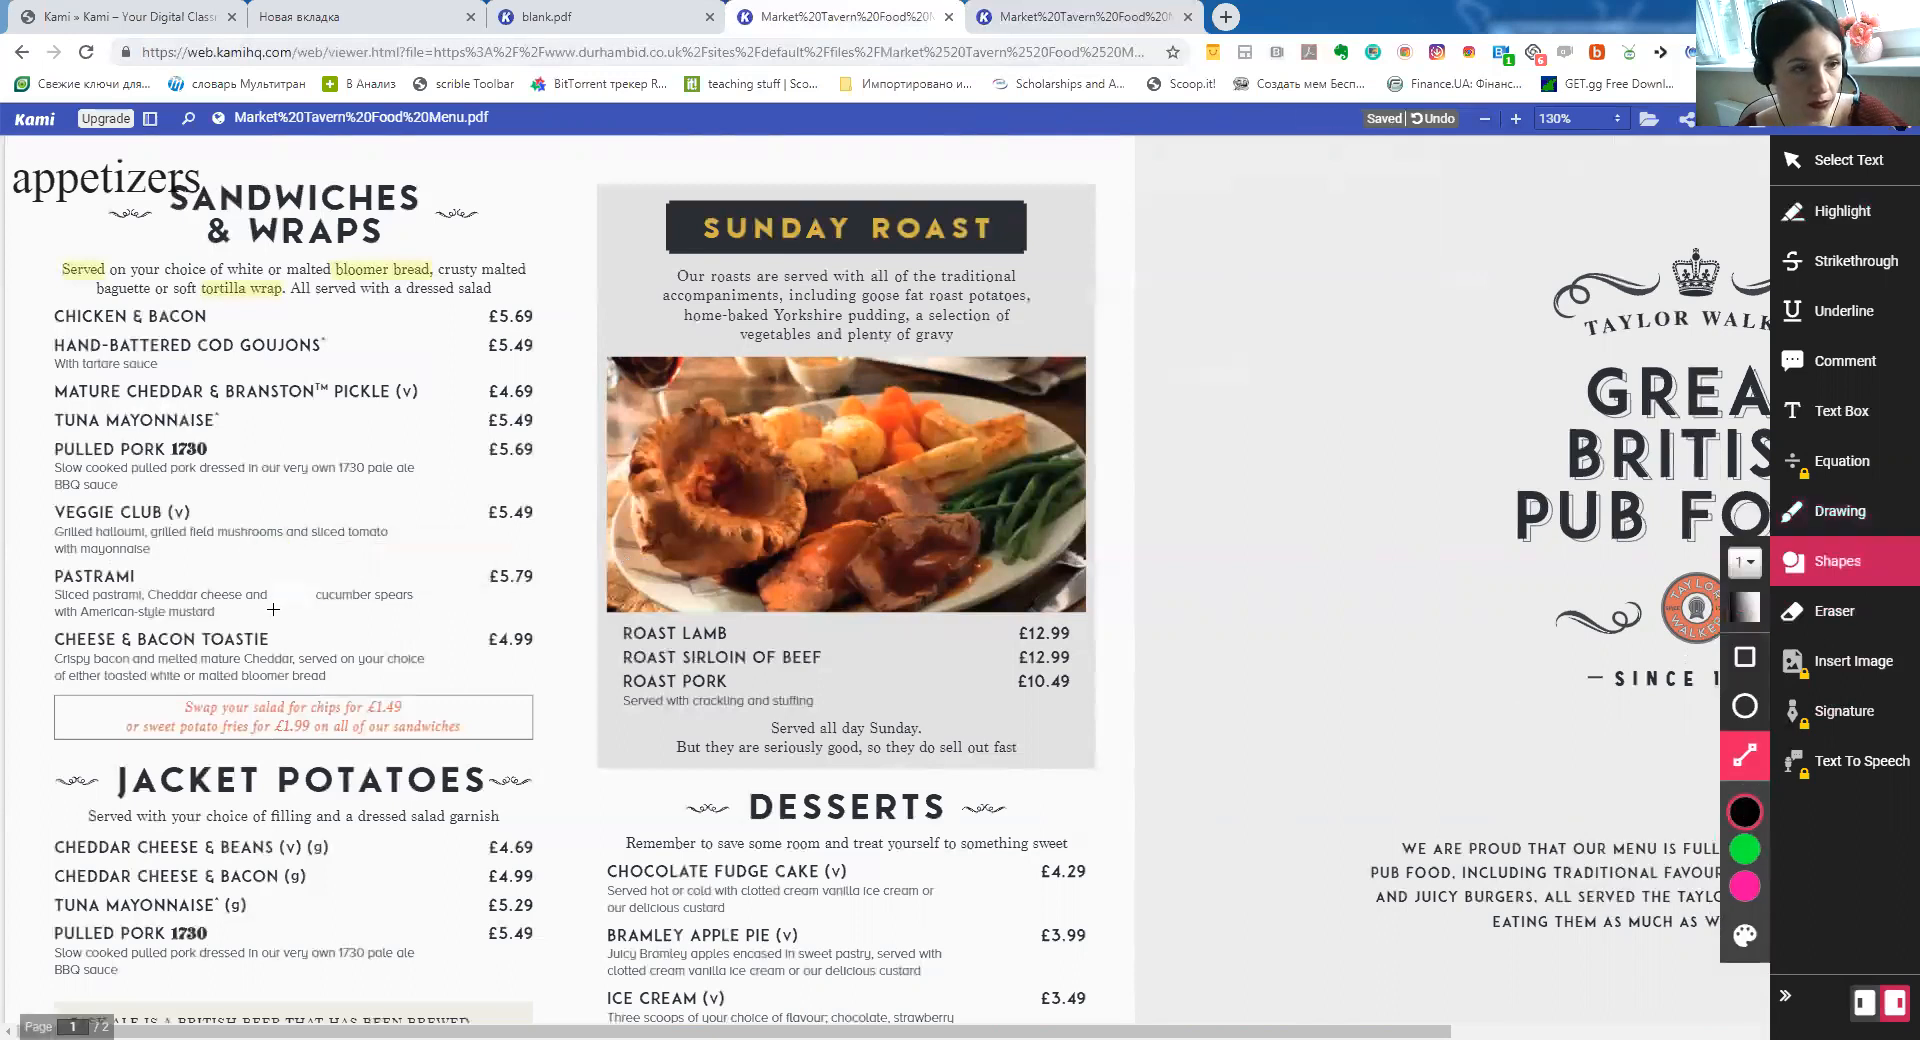
pyautogui.moveTo(272, 604); pyautogui.dragTo(313, 603)
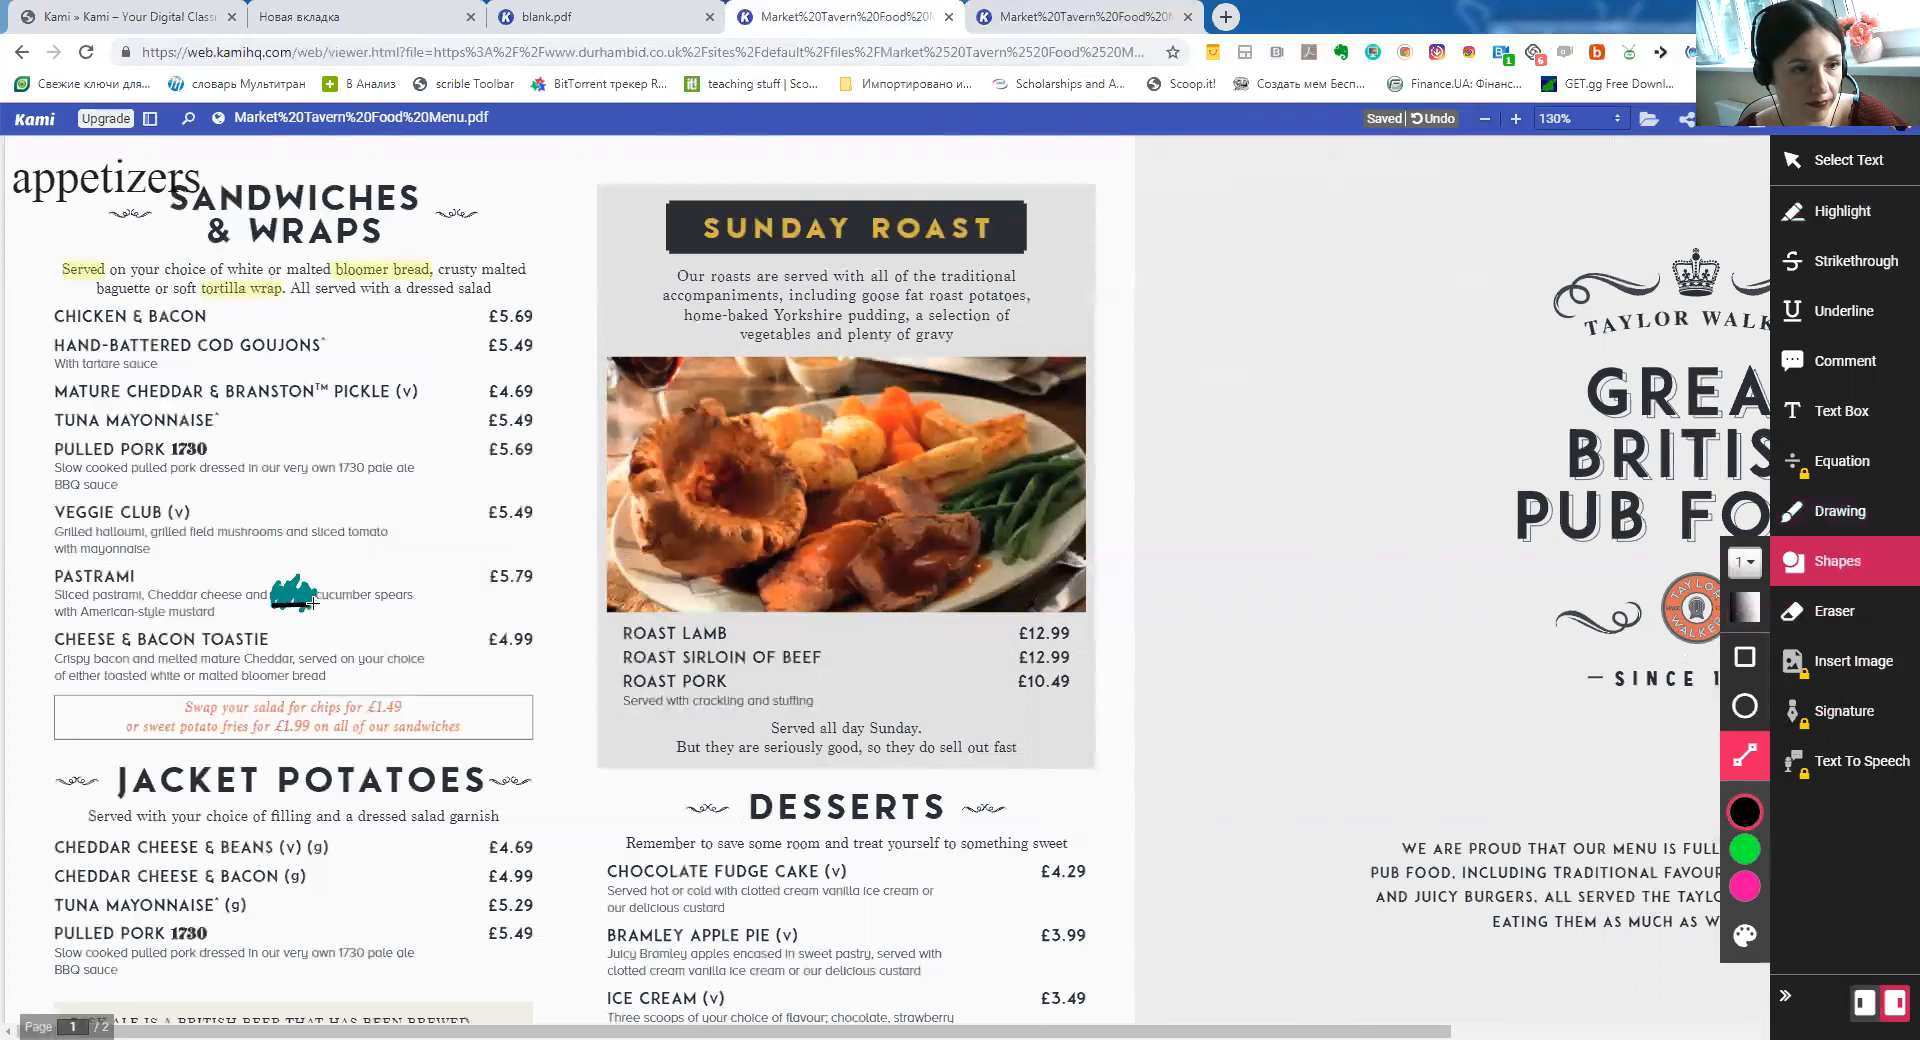